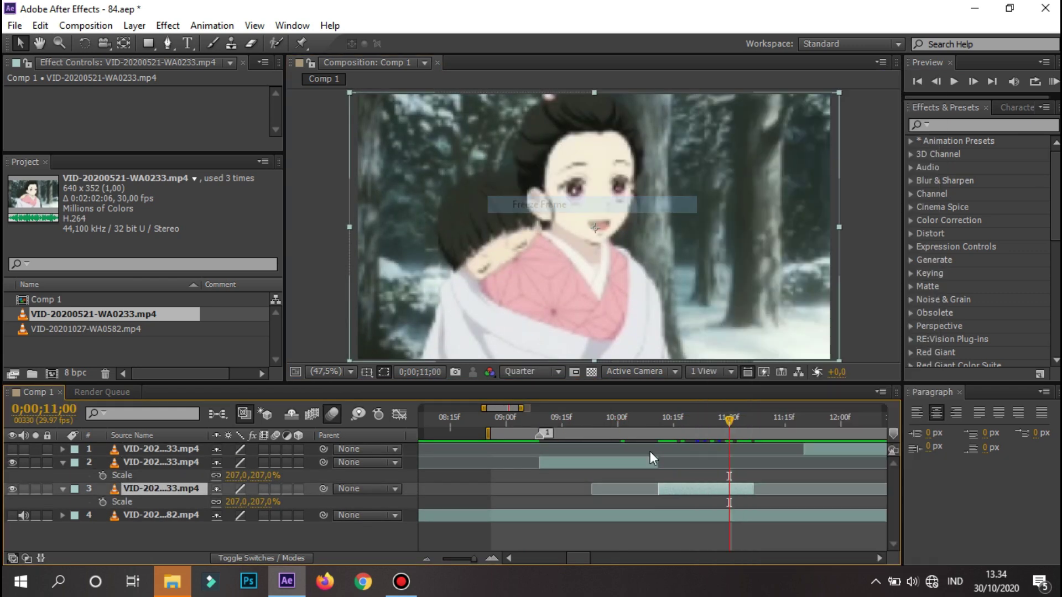
Jump the Comp 1 timeline to 9;09, the bamboo-biting shot.
left_click(644, 426)
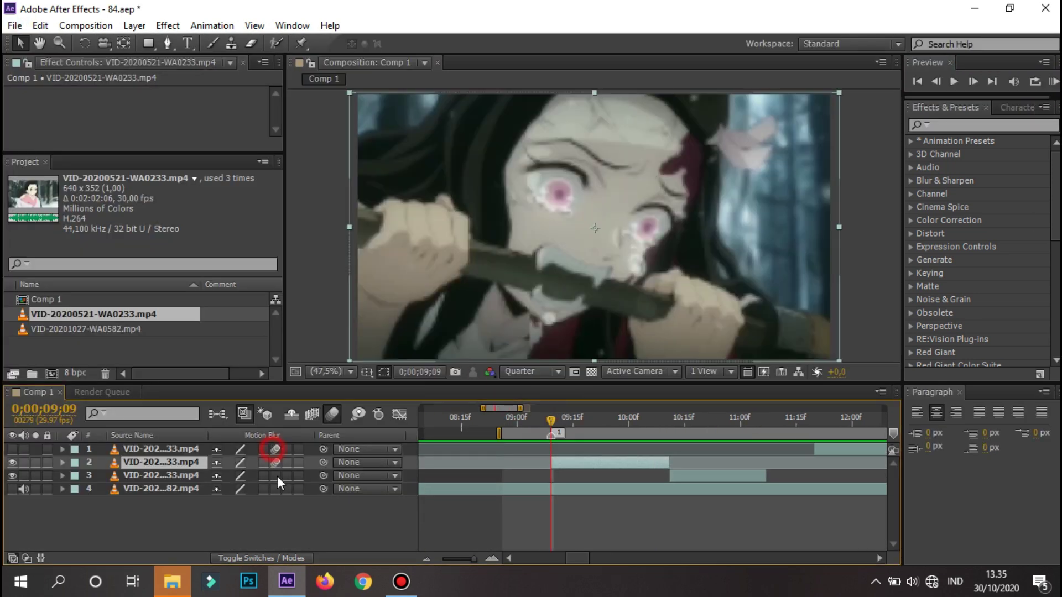
Add a null object to Comp 1 and reveal the chosen clip's Rotation property.
right_click(451, 356)
mouse_move(452, 360)
left_click(517, 445)
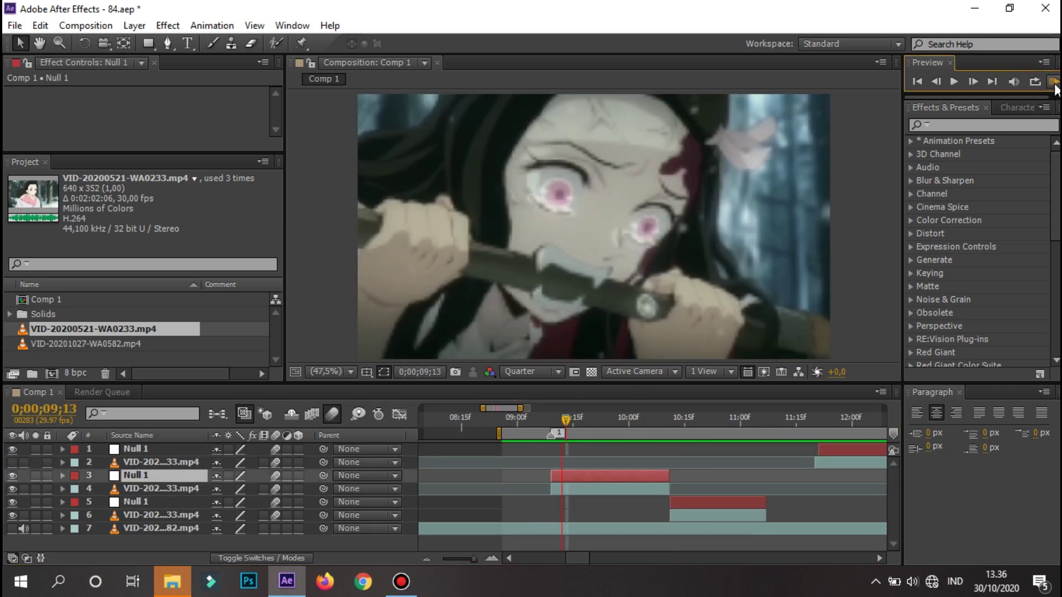
left_click(655, 490)
key("r")
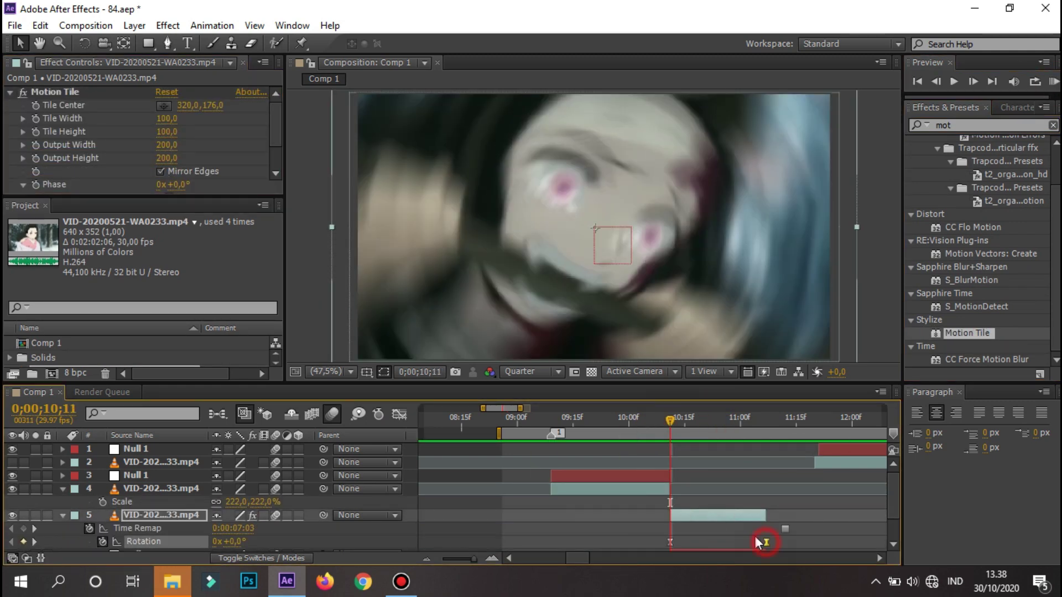
Ease the clip's rotation speed to peak at 2000°/sec, then view the Scale curve.
left_click_drag(719, 522, 717, 522)
left_click(1052, 82)
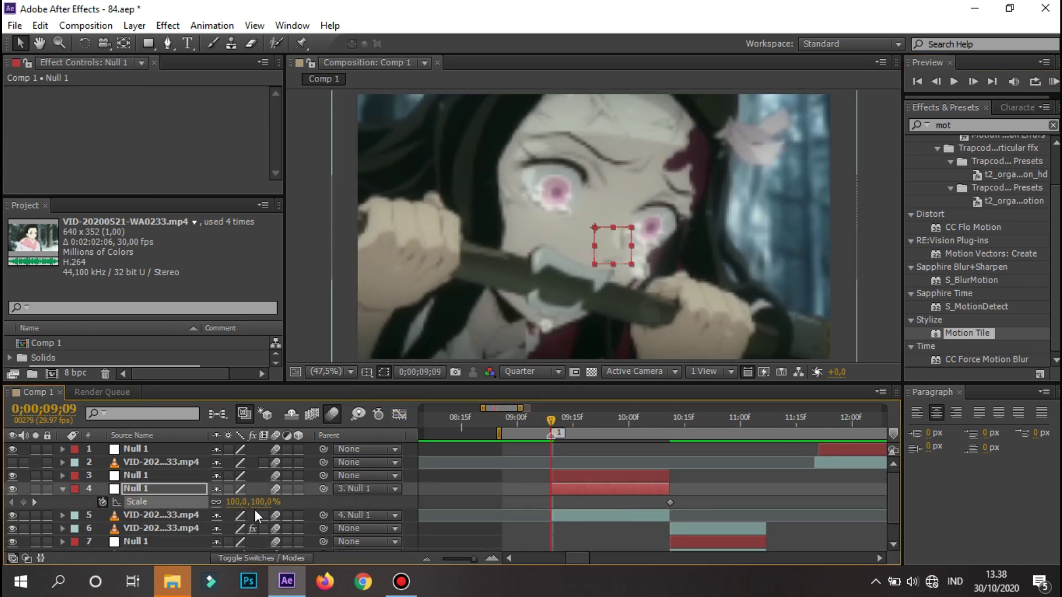
key("shift+F3")
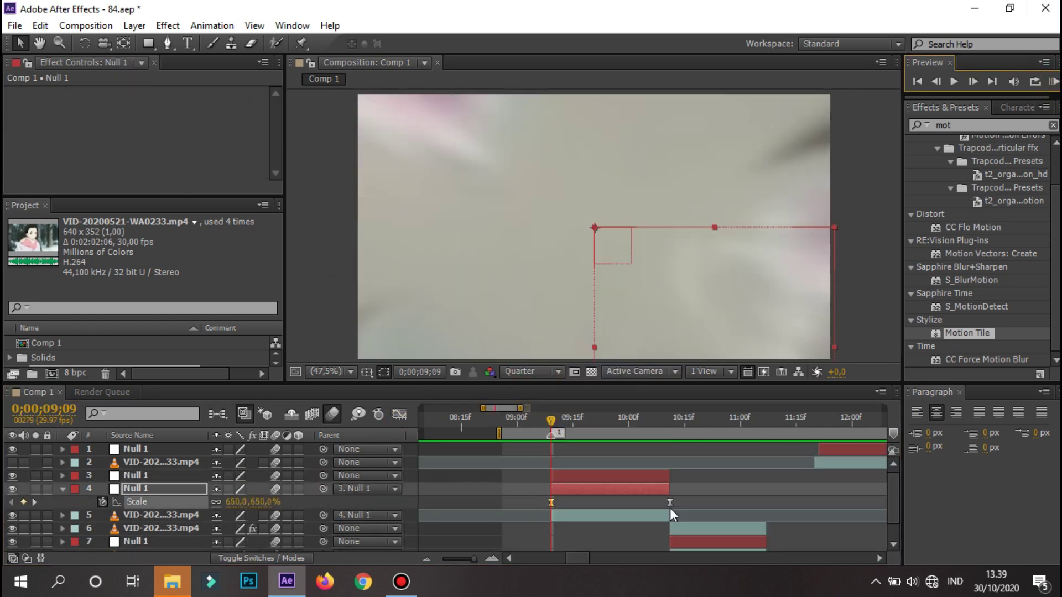
key("shift+F3")
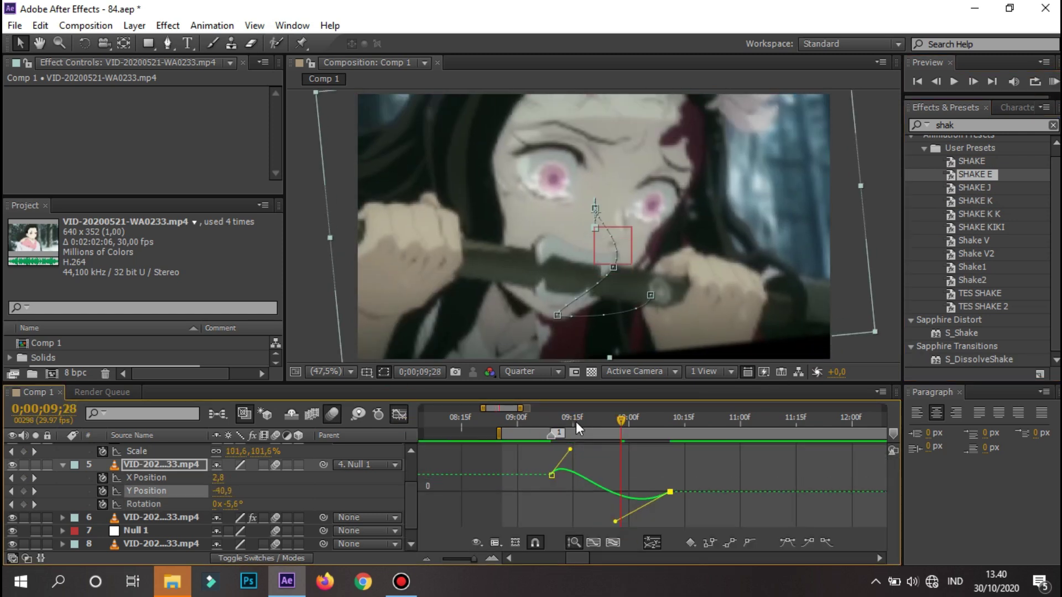
Check the shake from its start to 9;24 and reveal the clip's Opacity property.
left_click(570, 415)
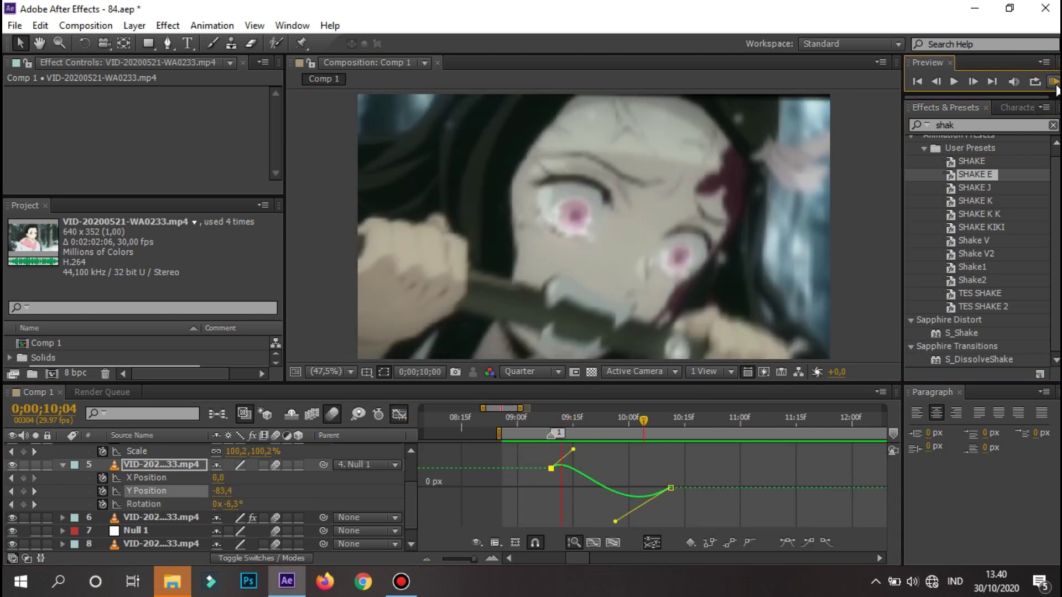
left_click(607, 421)
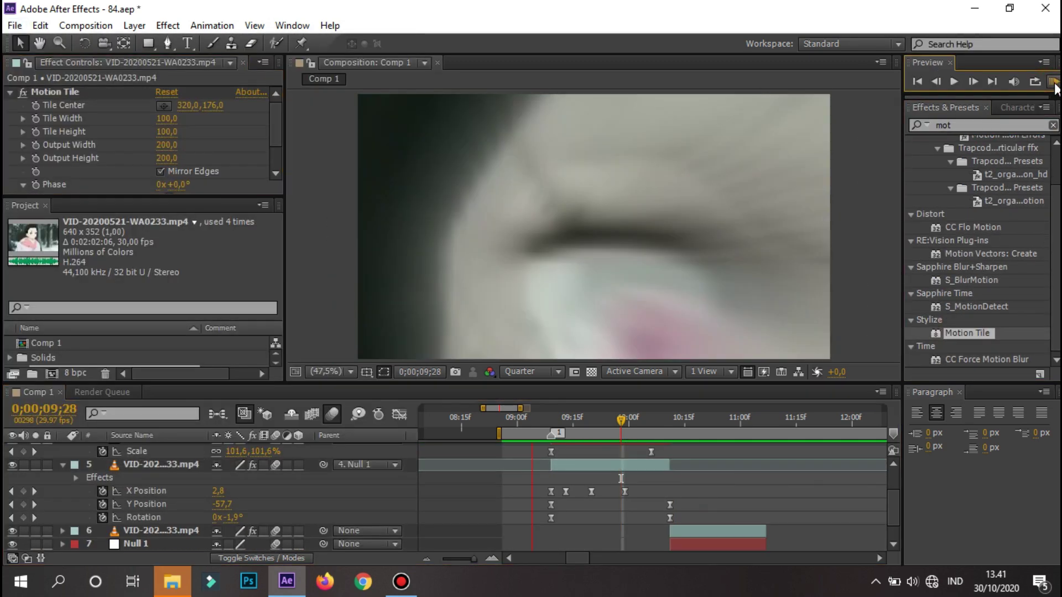
key("t")
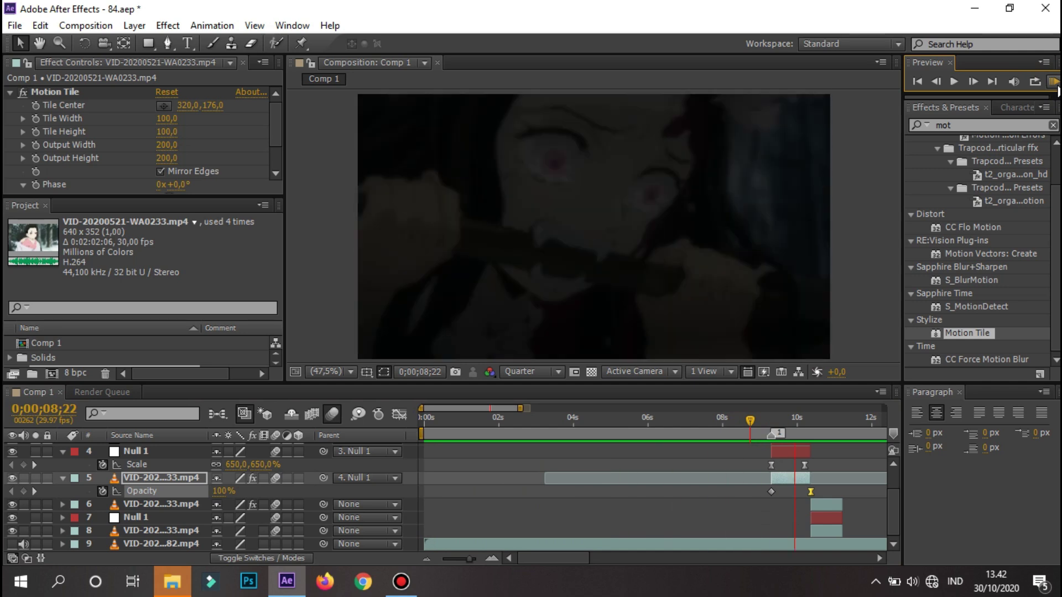
left_click_drag(420, 408, 479, 434)
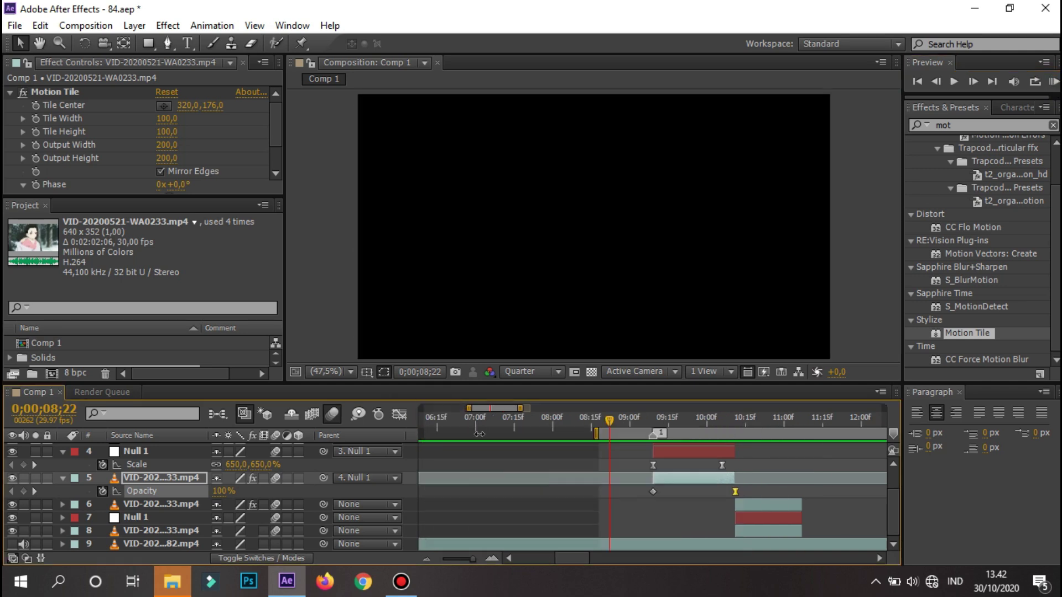
key("ctrl+z")
key("ctrl+z")
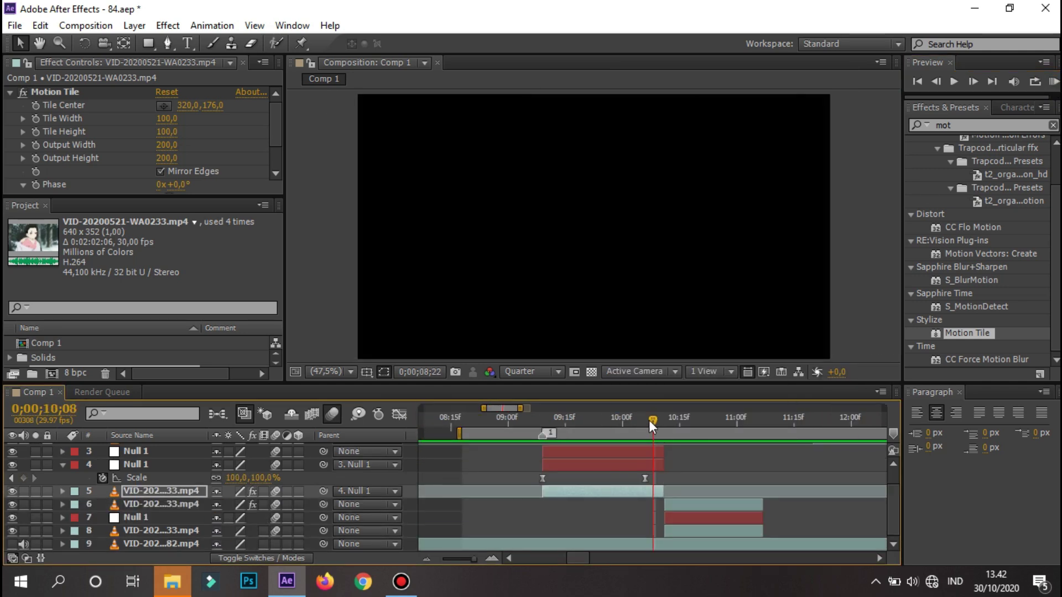
key("ctrl+z")
key("ctrl+z")
key("ctrl+z")
Pre-compose the shaking clip and return to the Comp 1 timeline.
right_click(658, 464)
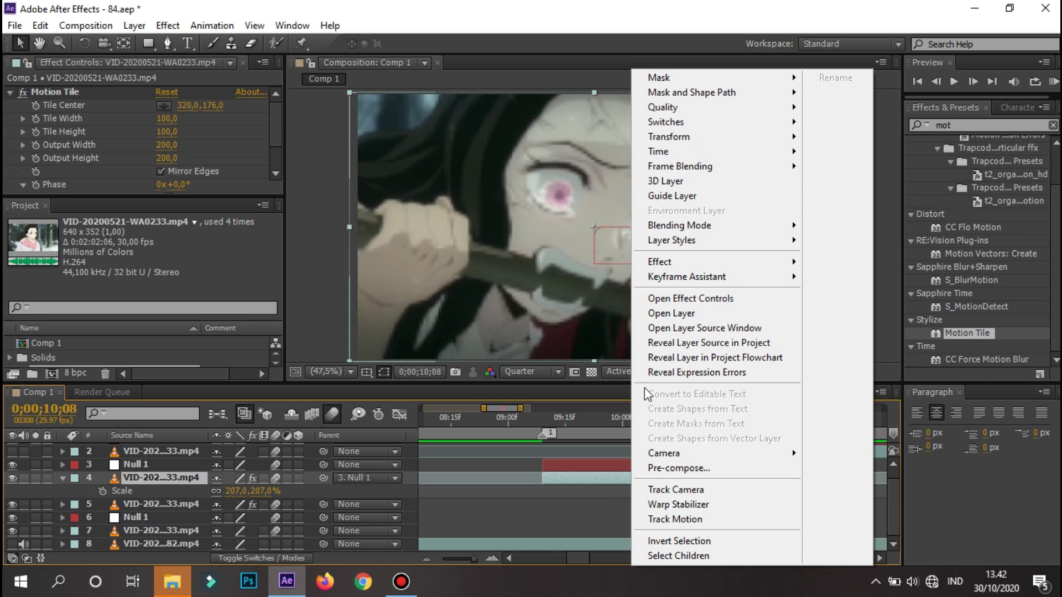
left_click(682, 469)
key("Return")
key("r")
left_click(569, 487)
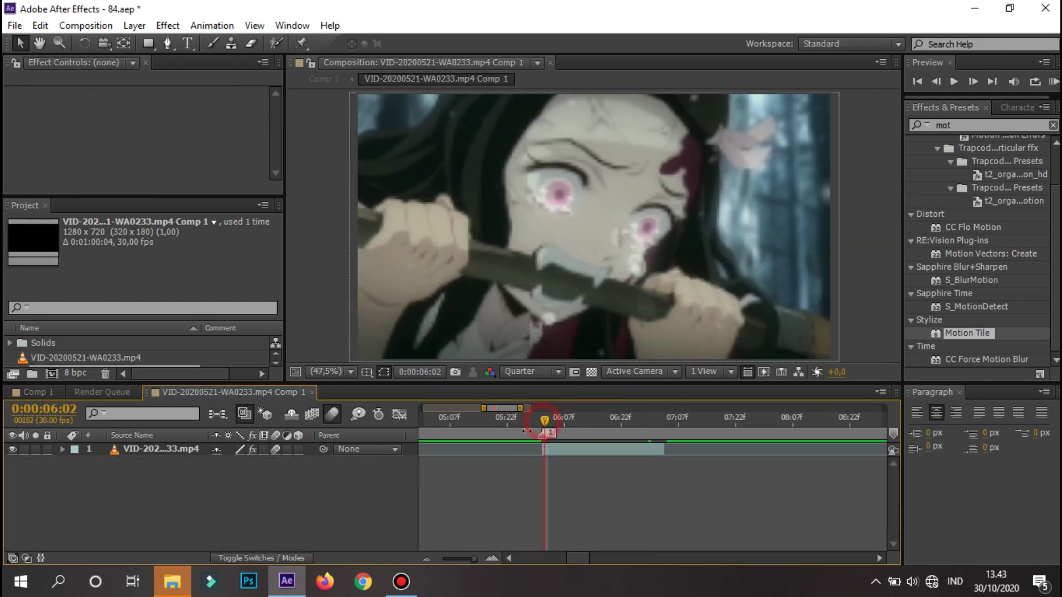
key("i")
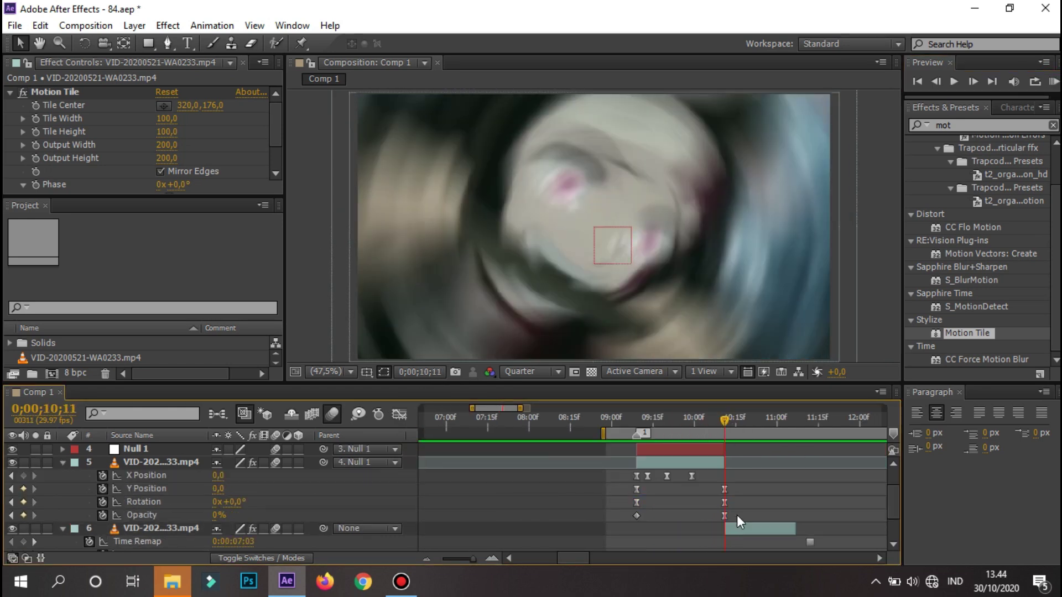
Nest the clip into a pre-comp again and parent it to the zoom null.
key("ctrl+shift+c")
key("Return")
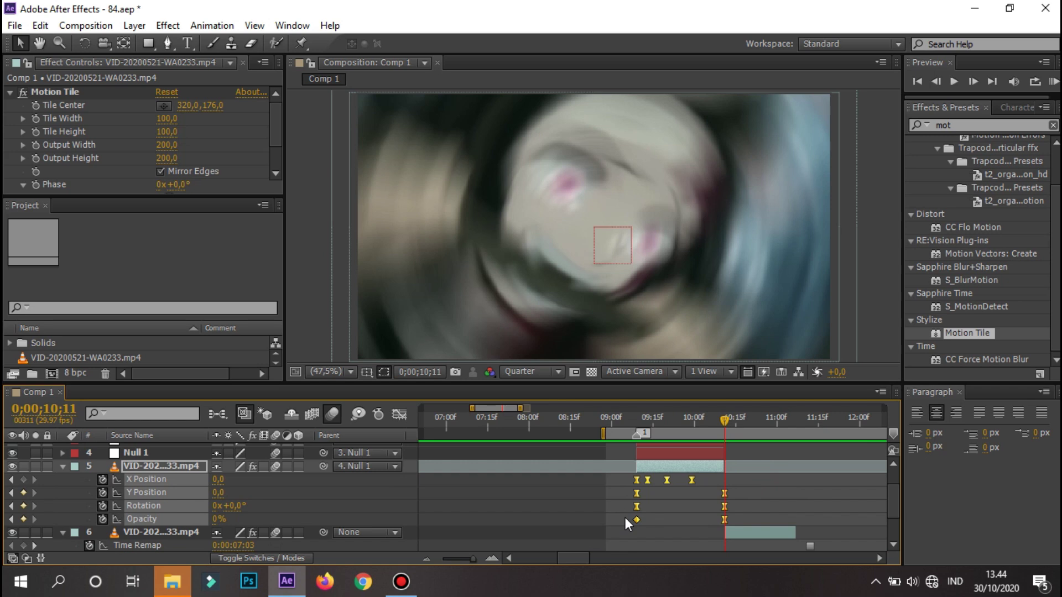
key("ctrl+shift+c")
key("Return")
key("u")
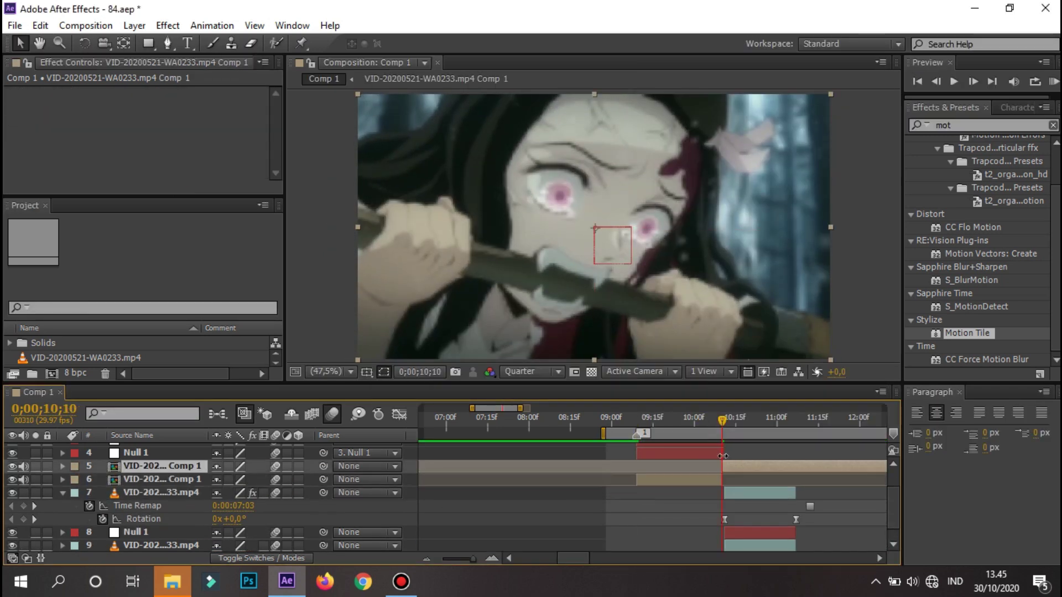
key("ctrl+z")
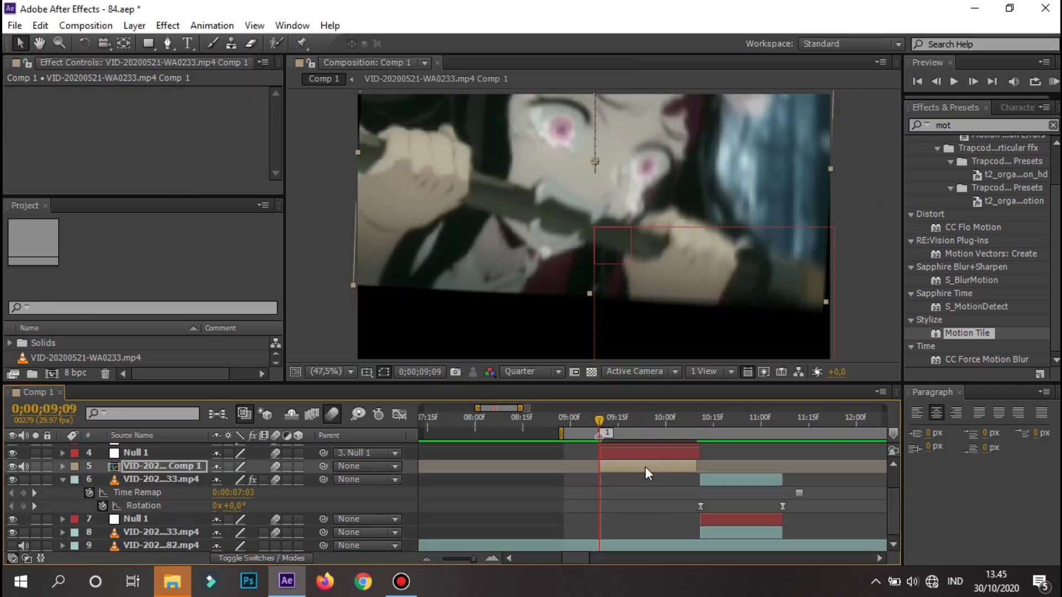
left_click(678, 470)
left_click_drag(323, 466, 135, 452)
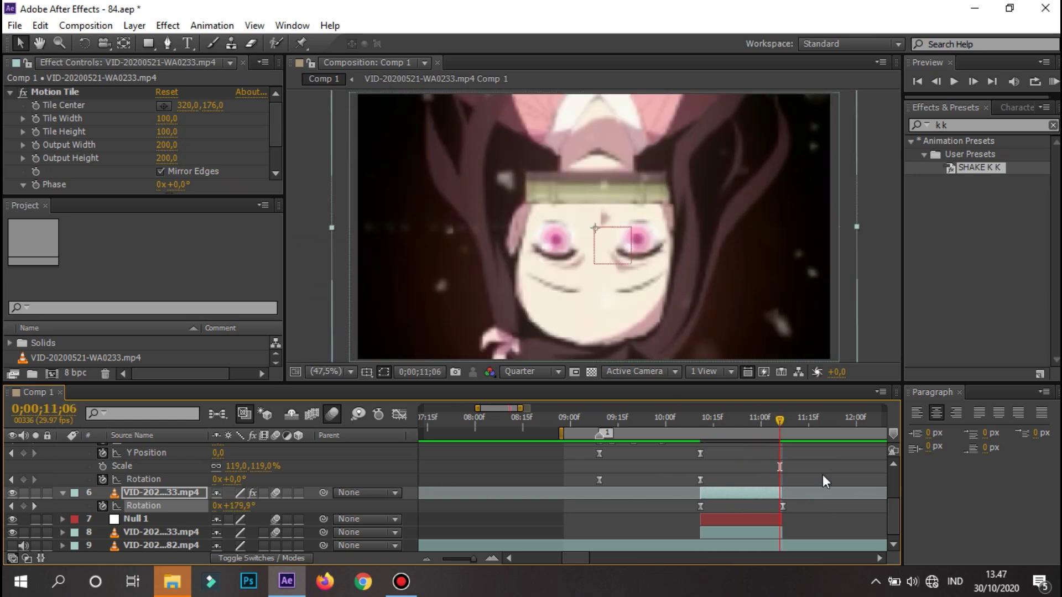
Open the nested comp and duplicate the masked strip layer into four copies.
double_click(735, 498)
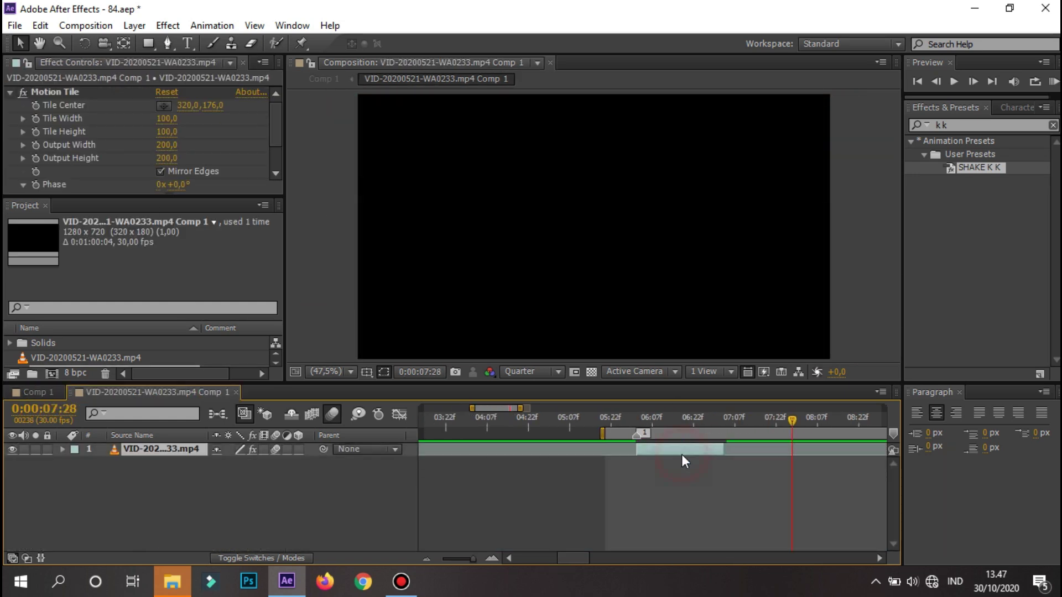
left_click(698, 451)
key("shift+comma")
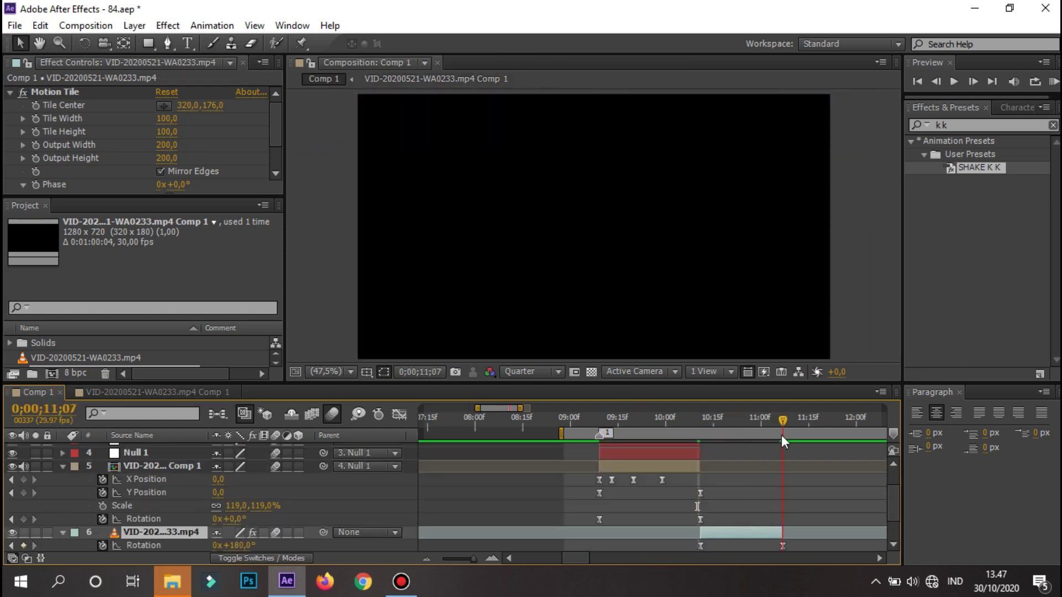
double_click(632, 464)
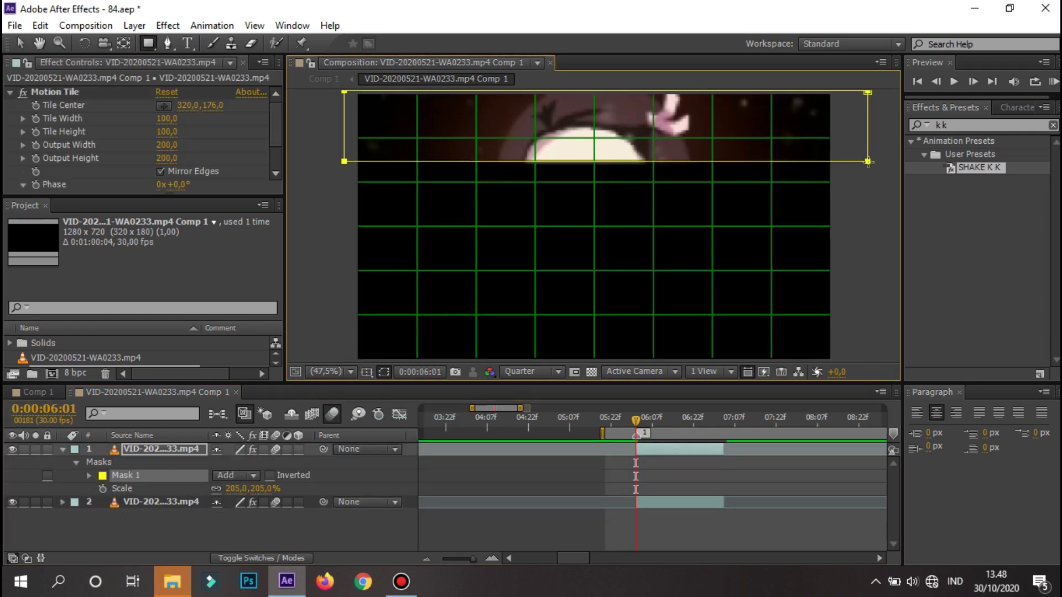
key("ctrl+d")
key("v")
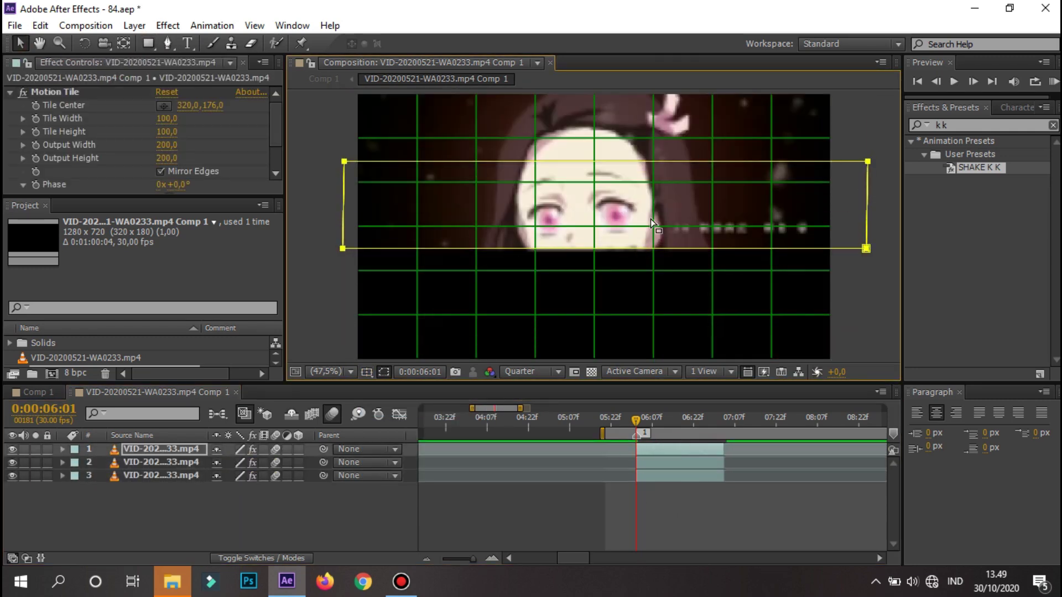
key("ctrl+d")
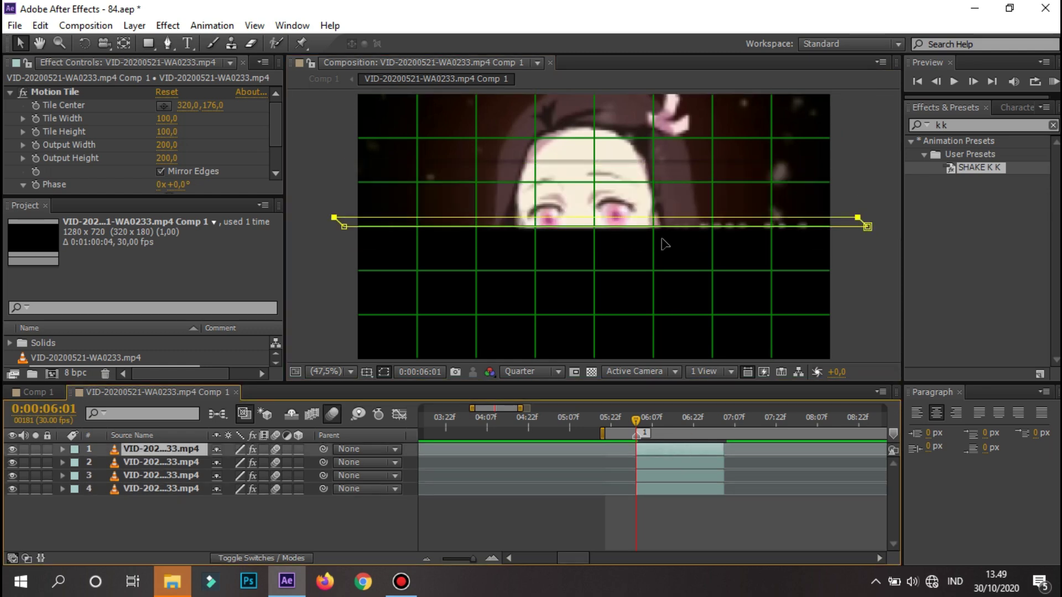
key("ctrl+d")
Move the strips into separate bands and reveal the fourth strip's Position keyframes.
left_click_drag(633, 296, 633, 231)
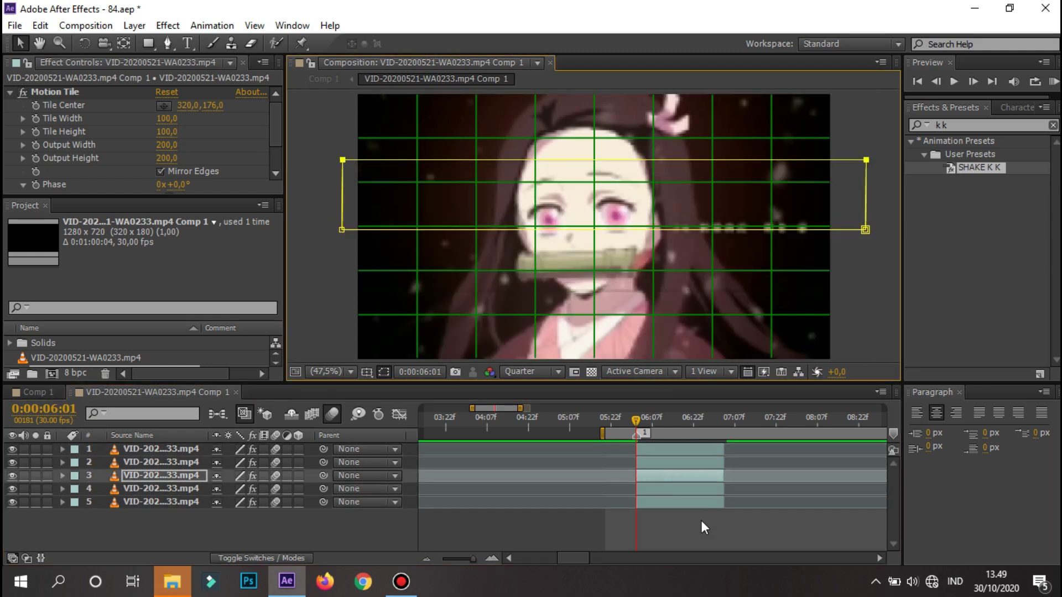
left_click(689, 478)
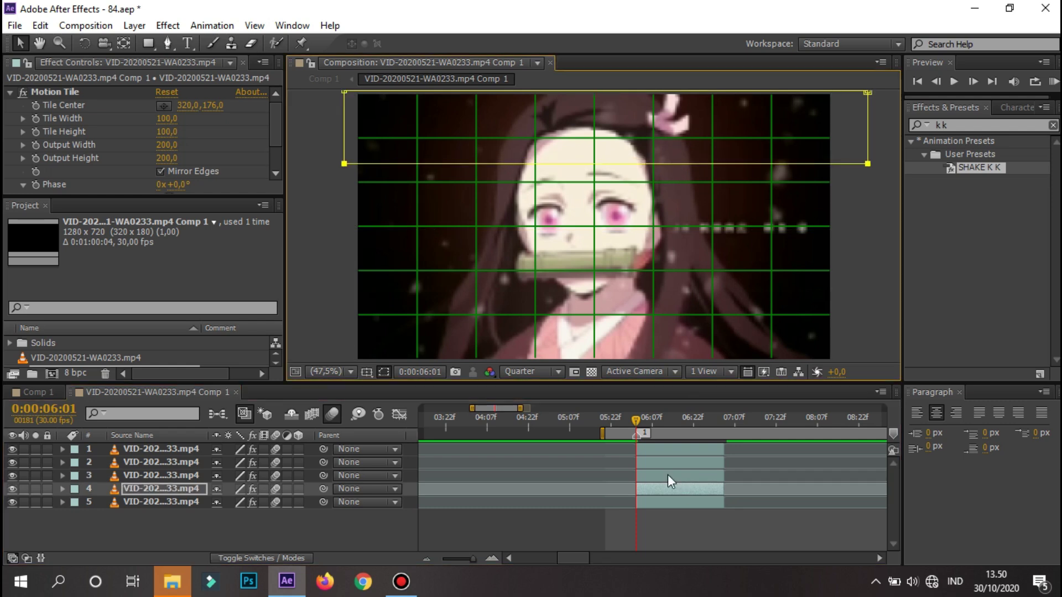
left_click(685, 452)
key("ctrl+s")
left_click(699, 502)
key("p")
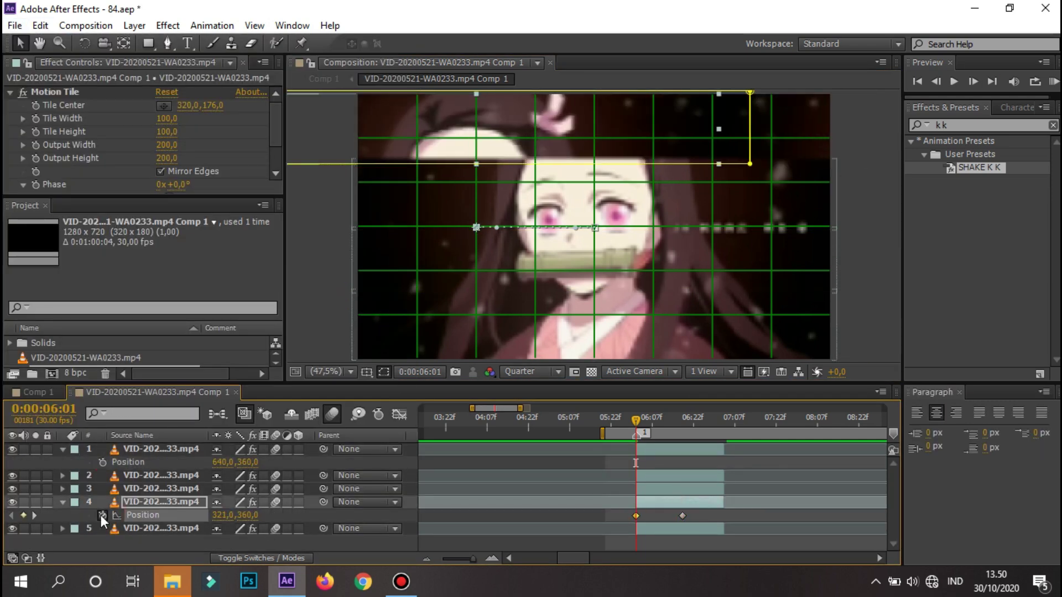
key("ctrl+z")
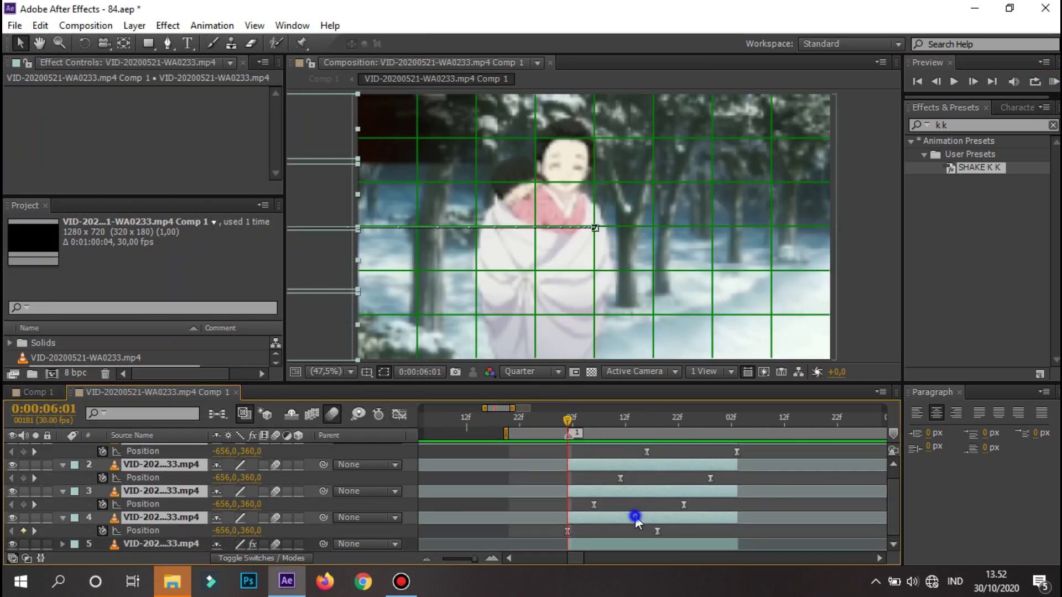
Find a shadow effect (search 'had') in the pre-comp, then select the Motion Tile clip in Comp 1.
type("had")
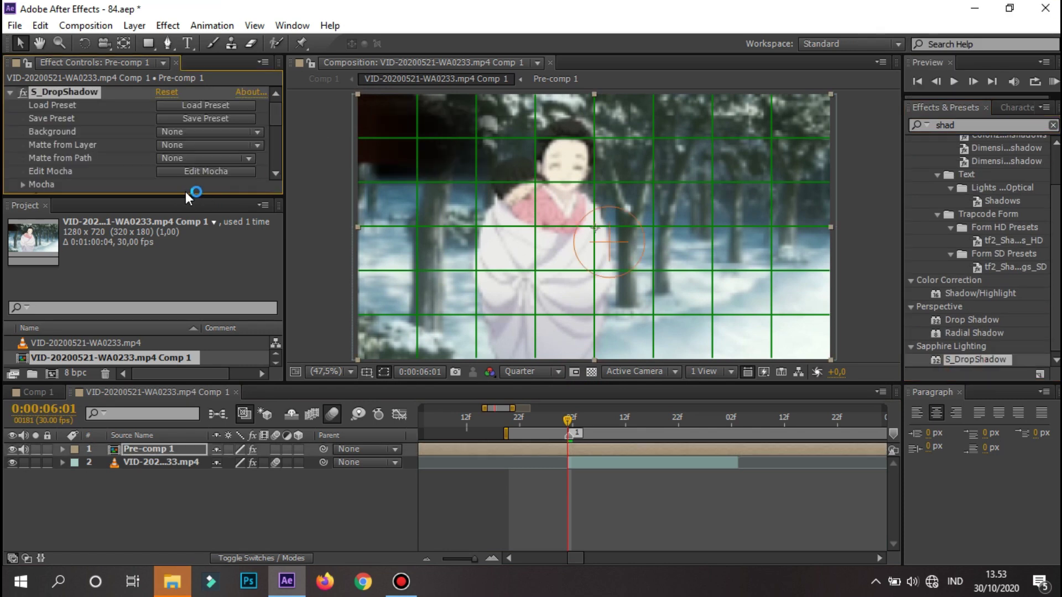
scroll(187, 170, "down", 3)
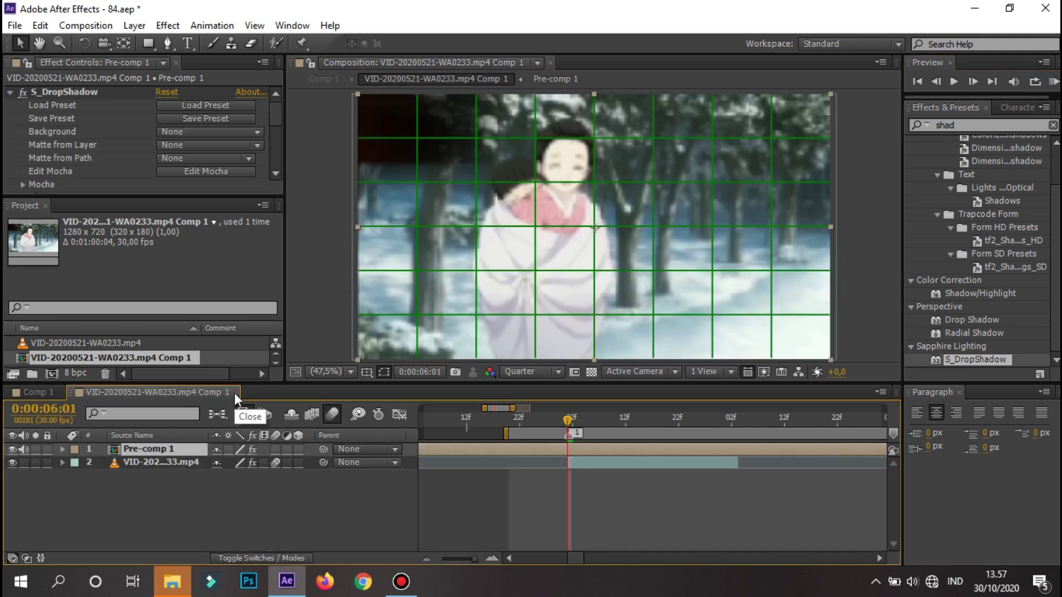
left_click(235, 392)
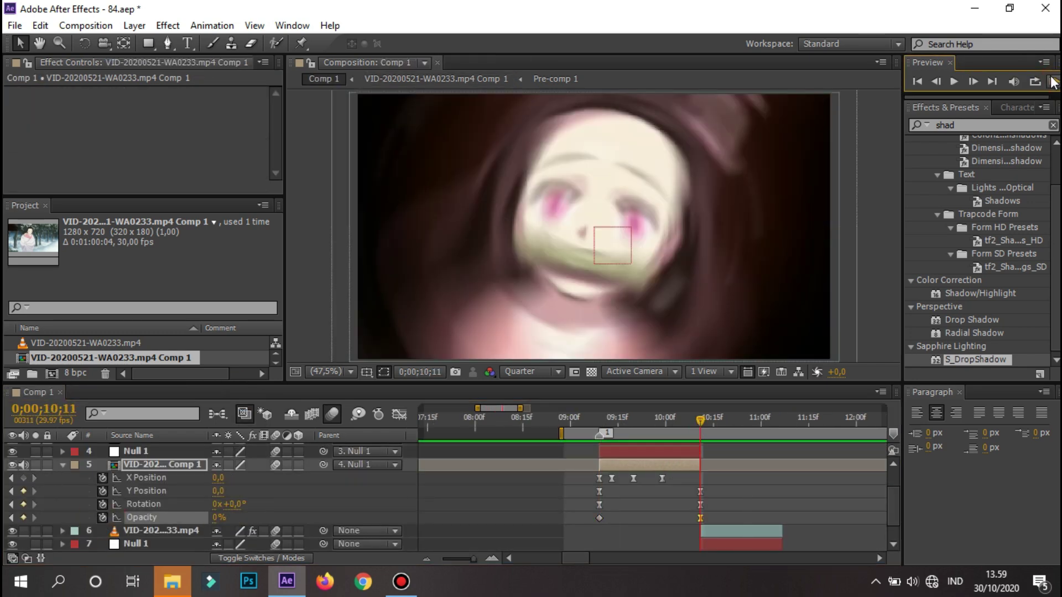
left_click(738, 531)
scroll(747, 475, "down", 2)
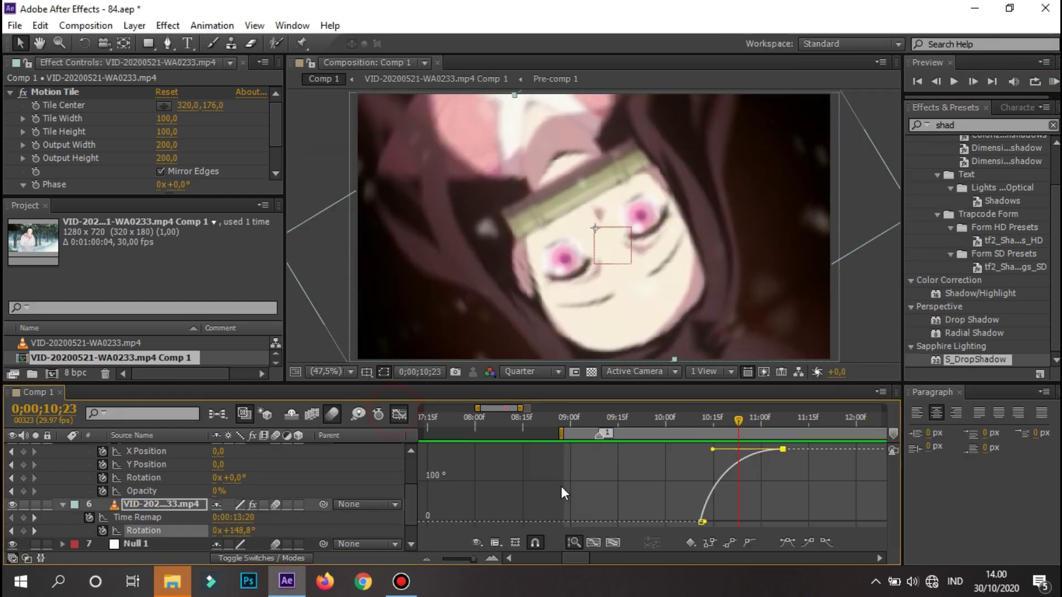
Select the Comp 2 clip near the cut, save the project, and show the grid.
left_click(399, 414)
left_click(774, 504)
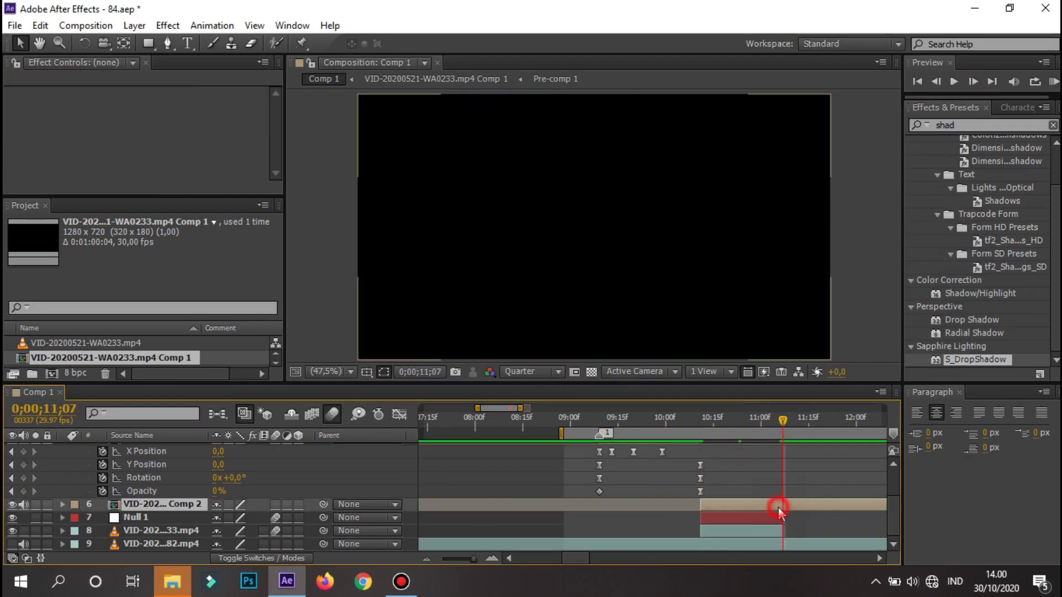
left_click(634, 419)
left_click(634, 504)
key("ctrl+s")
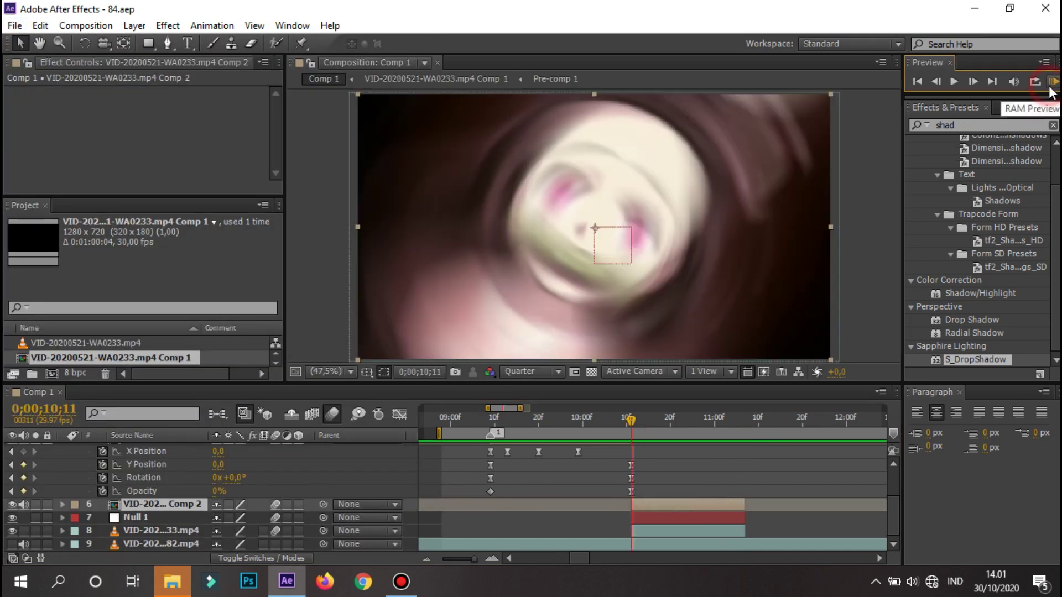
key("ctrl+apostrophe")
Duplicate the Comp 2 clip, slide the copy right, ease its Position keyframes, and preview.
key("ctrl+d")
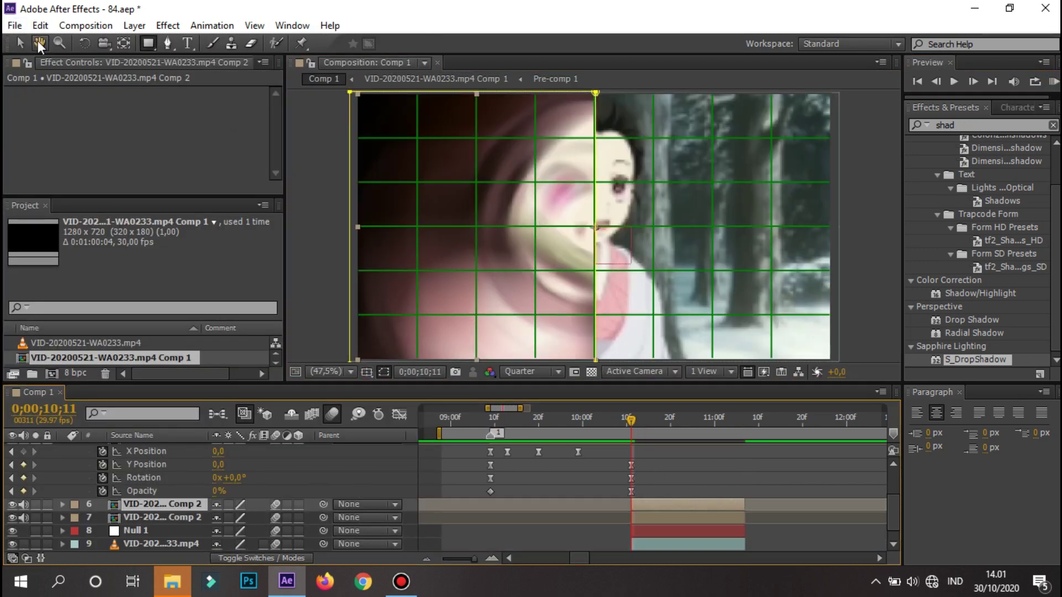
left_click_drag(349, 196, 854, 192)
left_click(1050, 82)
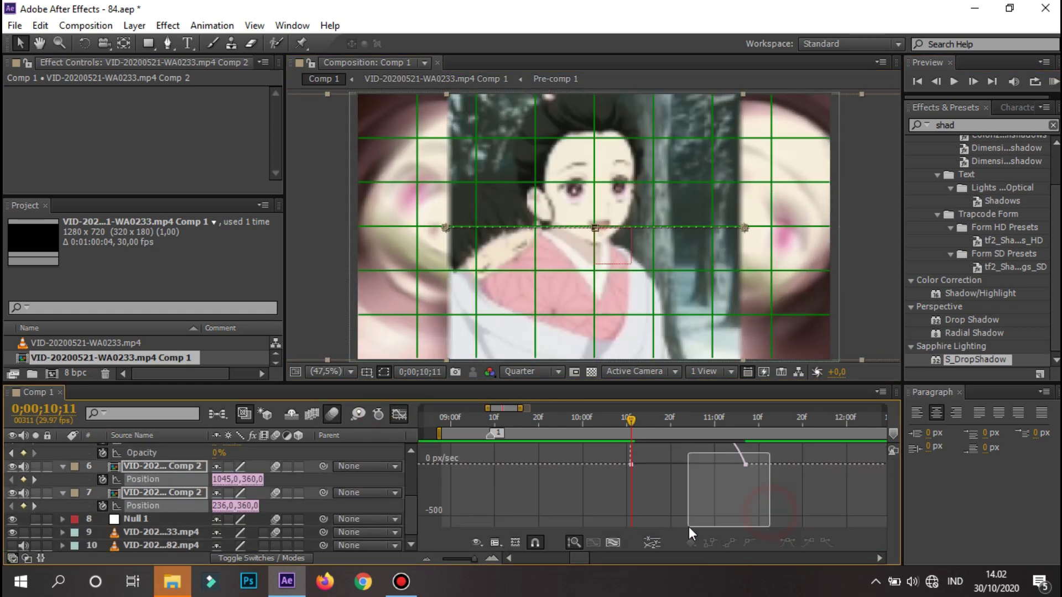
left_click_drag(631, 493, 680, 506)
key("F9")
key("ctrl+z")
key("ctrl+z")
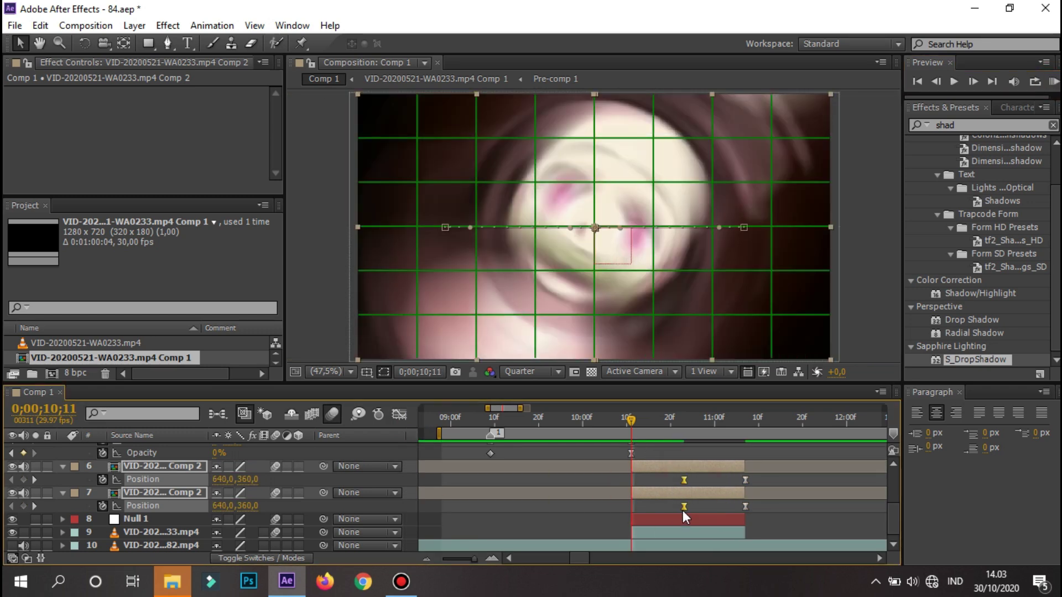
left_click(1052, 82)
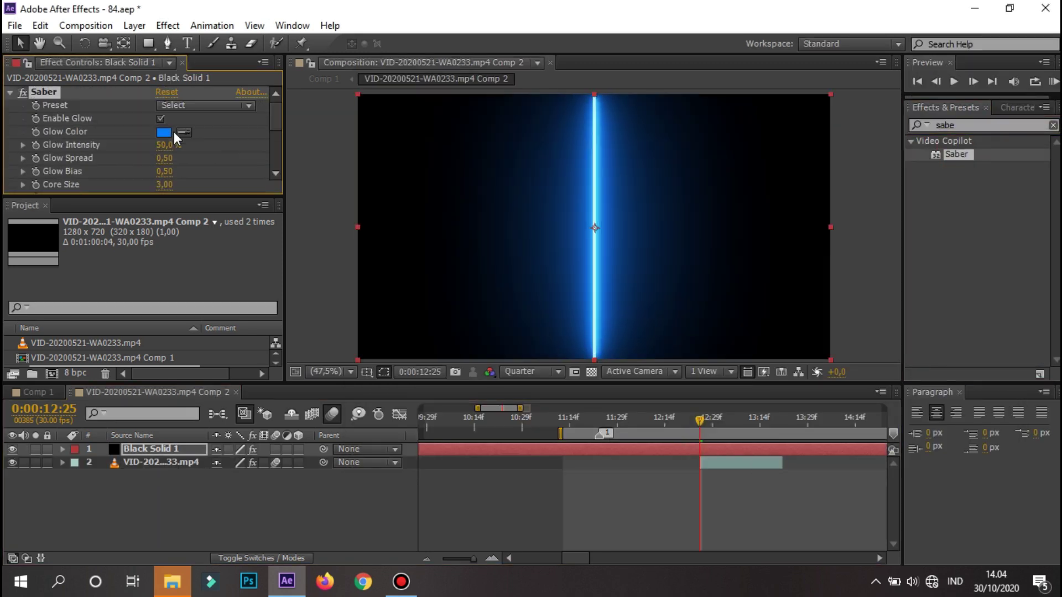
Lower the Saber glow intensity and delete the extra clip layer.
left_click_drag(176, 139, 169, 140)
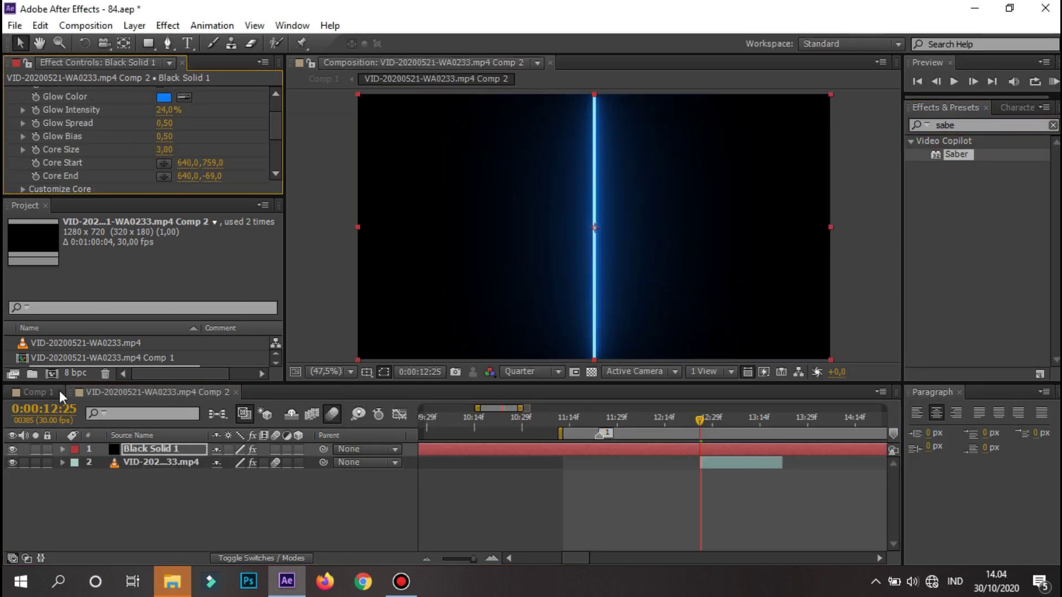
right_click(726, 230)
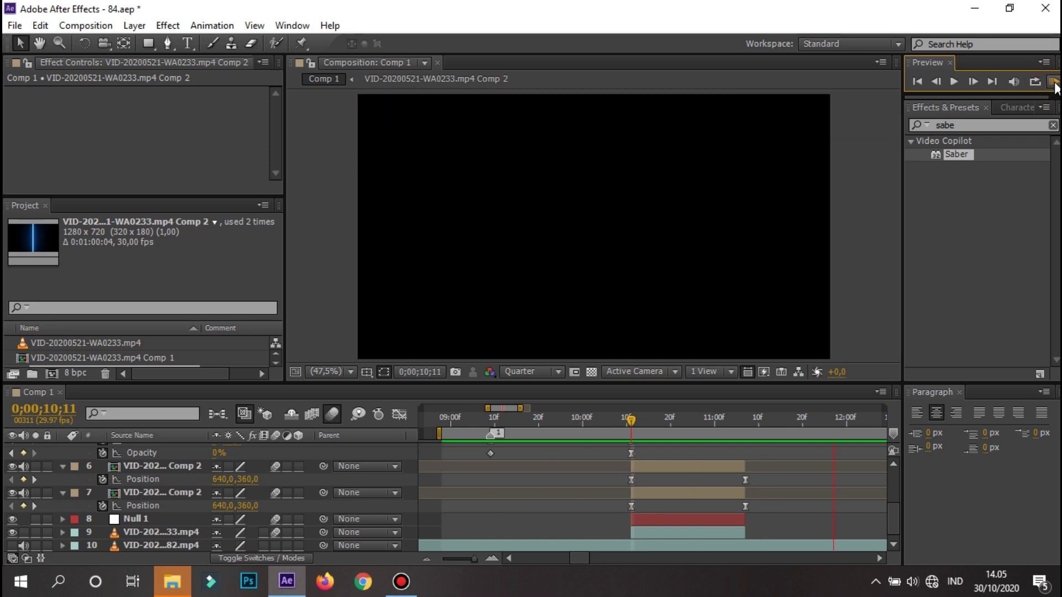
left_click(678, 533)
key("Delete")
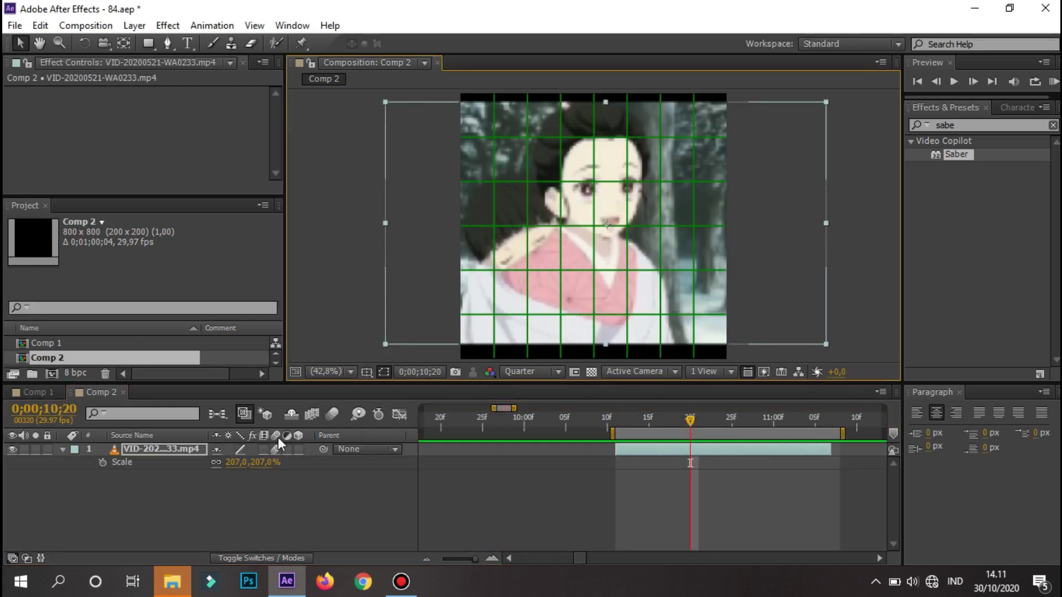
Scale the clip to 283%, pre-compose it, and create a border solid.
left_click_drag(246, 463, 555, 290)
right_click(658, 470)
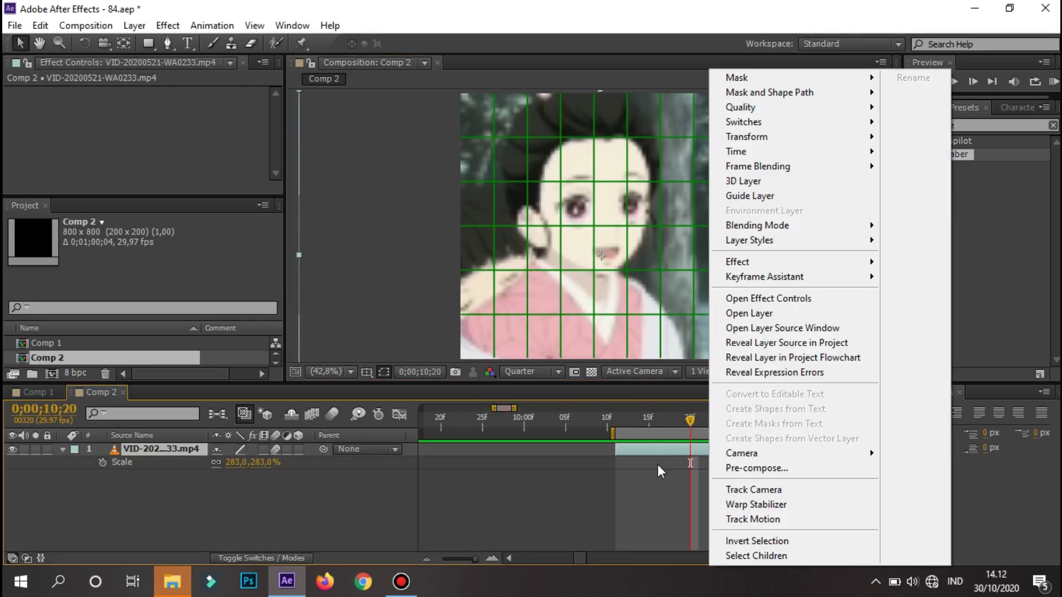
left_click(756, 467)
left_click(569, 368)
key("ctrl+y")
left_click(510, 392)
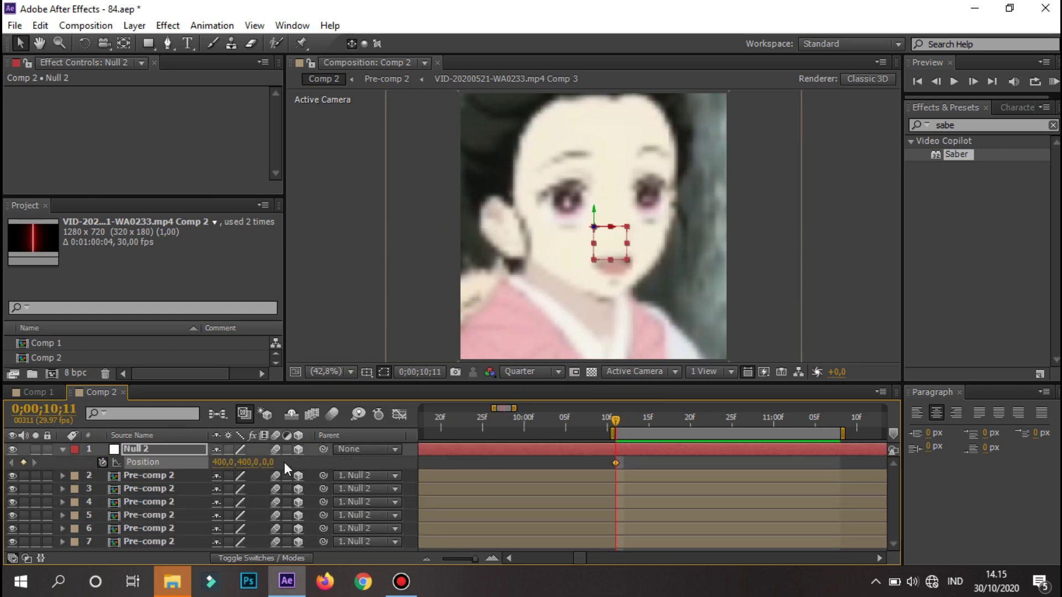
Keyframe Null 2 flying back in depth and easy-ease its Position keyframes.
left_click_drag(270, 462, 685, 447)
left_click_drag(281, 476, 265, 470)
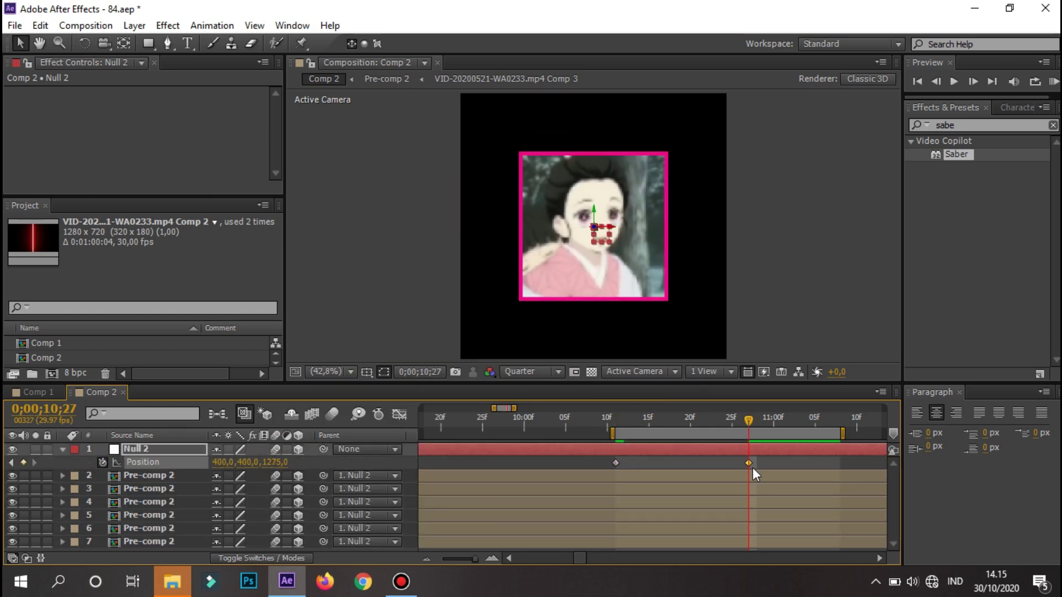
key("F9")
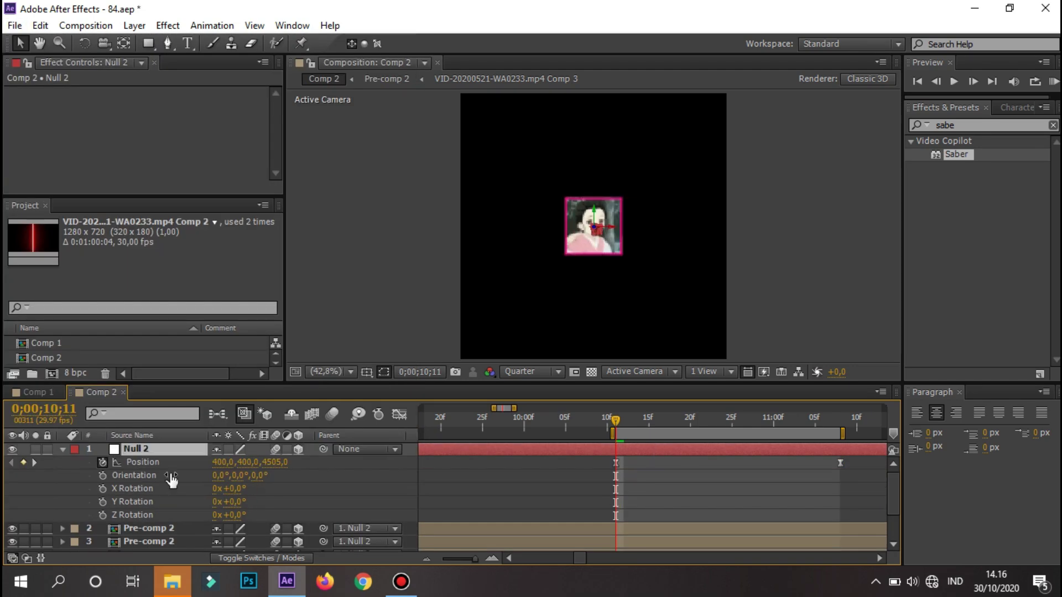
Switch the Graph Editor to the speed graph, shape the Y Rotation curve, and preview the flip.
left_click(400, 414)
right_click(489, 350)
left_click(545, 394)
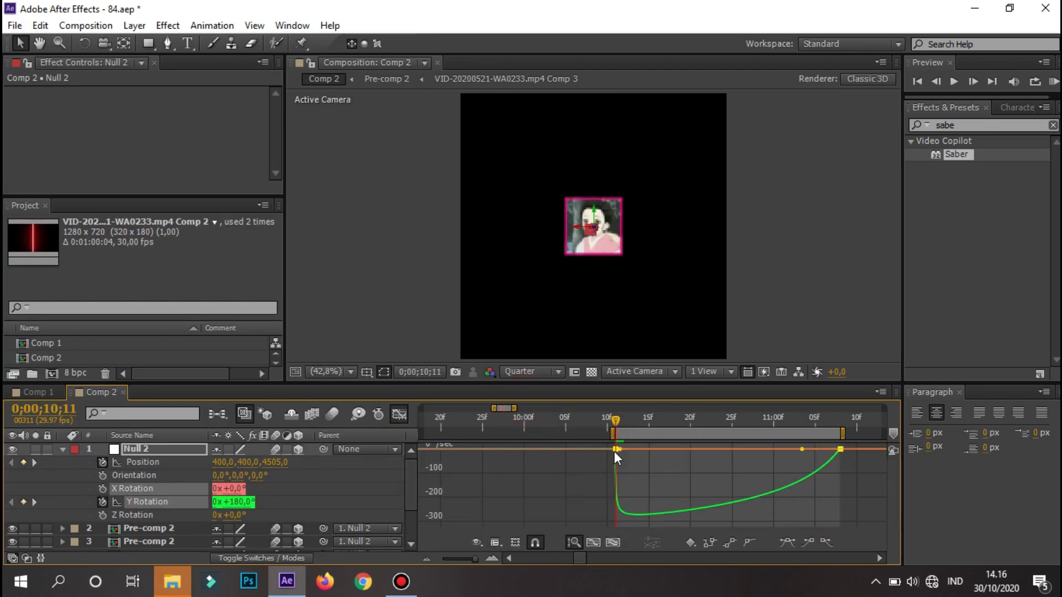
left_click(399, 414)
left_click(1053, 81)
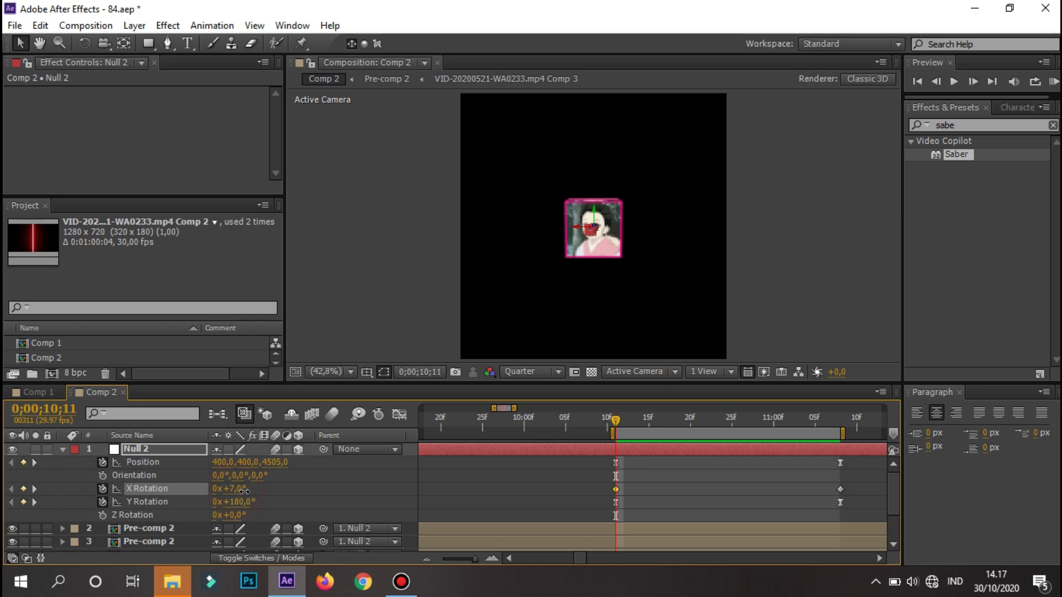
key("shift+F3")
left_click(1053, 82)
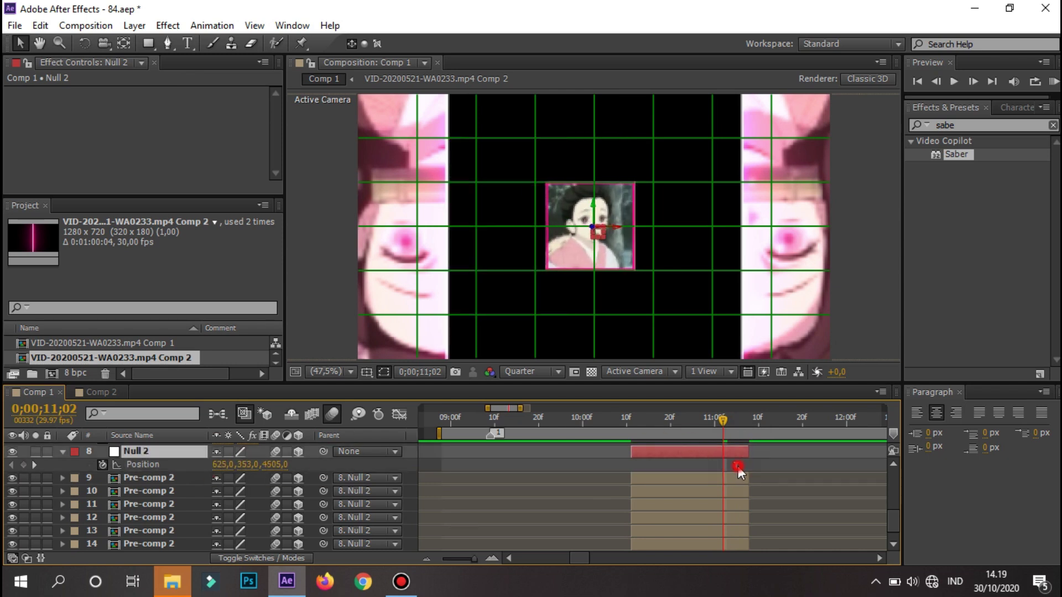
Keyframe Null 2's Z Rotation to −90° and stretch its easy-ease curve.
key("j")
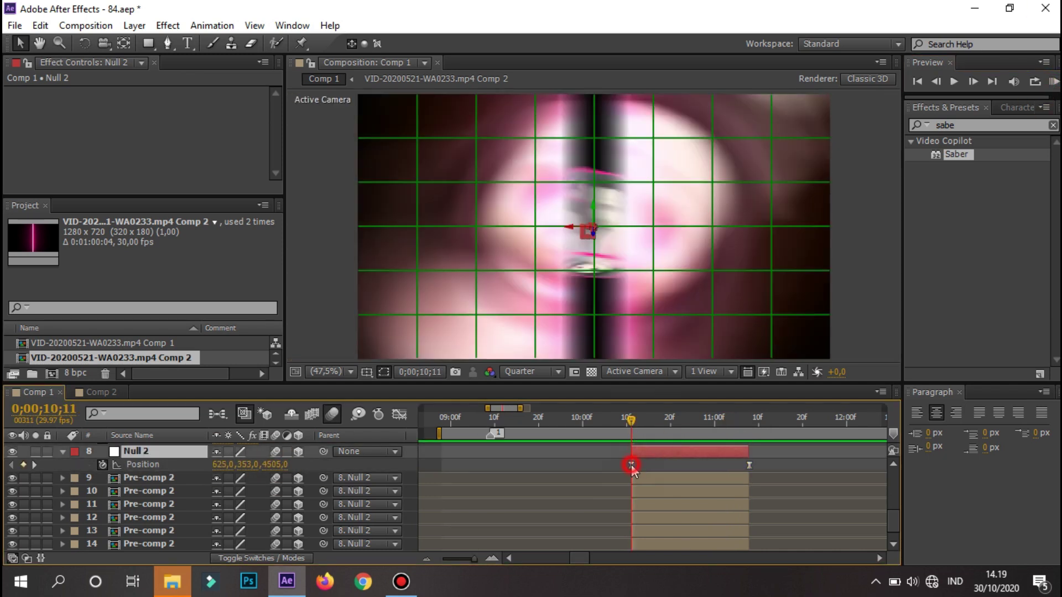
key("shift+F3")
key("shift+F3")
key("shift+r")
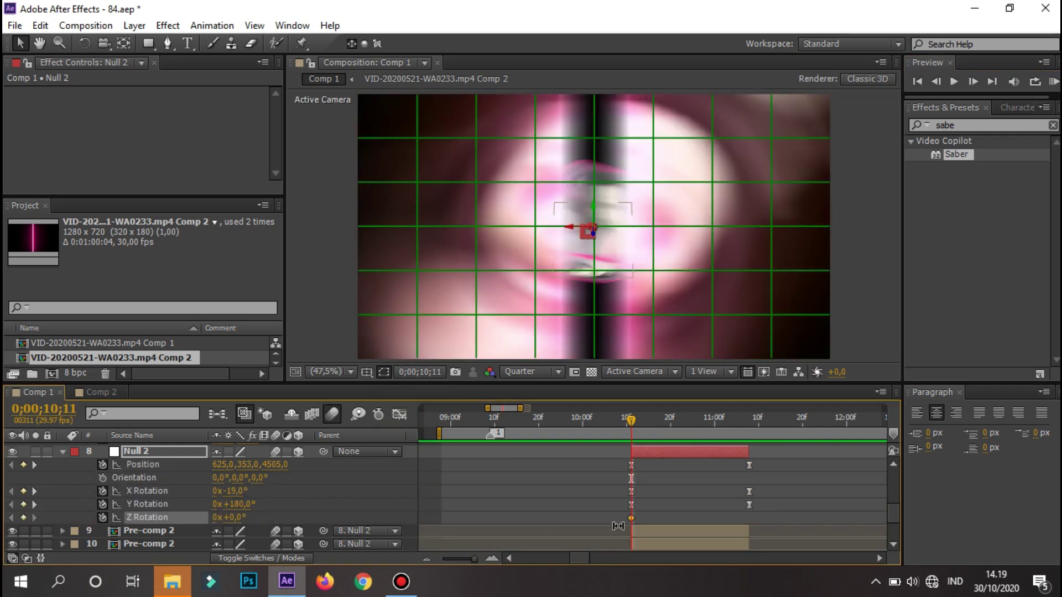
key("F9")
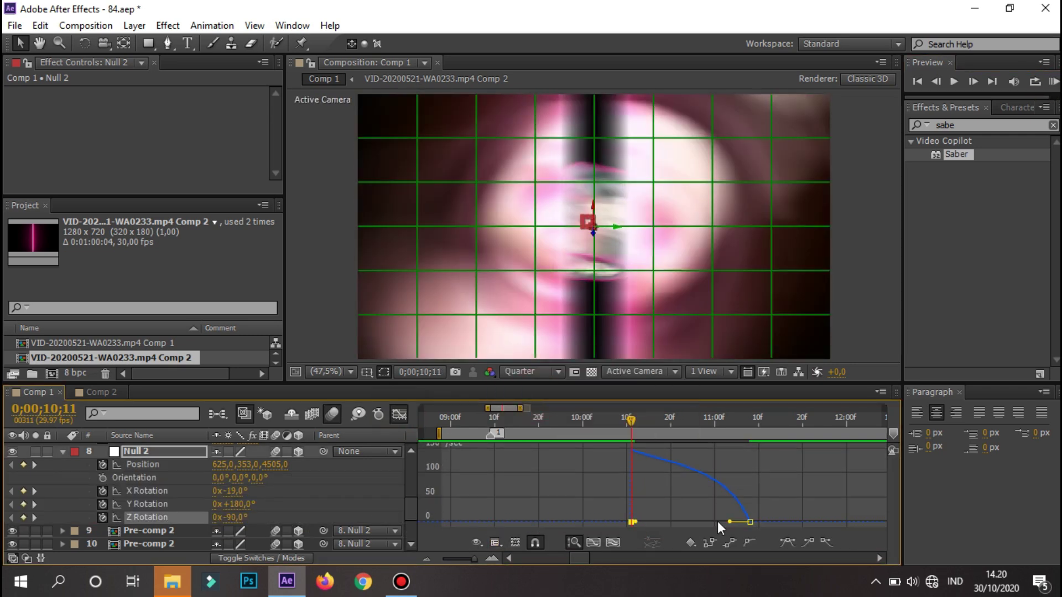
key("shift+F3")
left_click_drag(631, 421, 691, 432)
Turn off the grid, pre-compose the null and six faces into Pre-comp 3, and save.
left_click(366, 372)
left_click(409, 407)
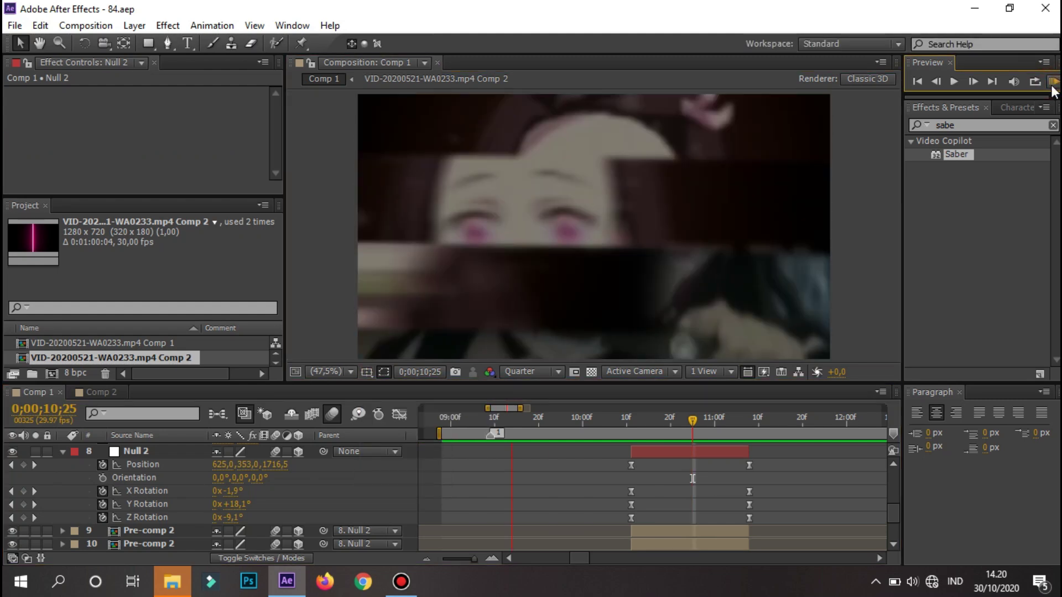
key("ctrl+a")
key("j")
key("ctrl+shift+c")
key("Return")
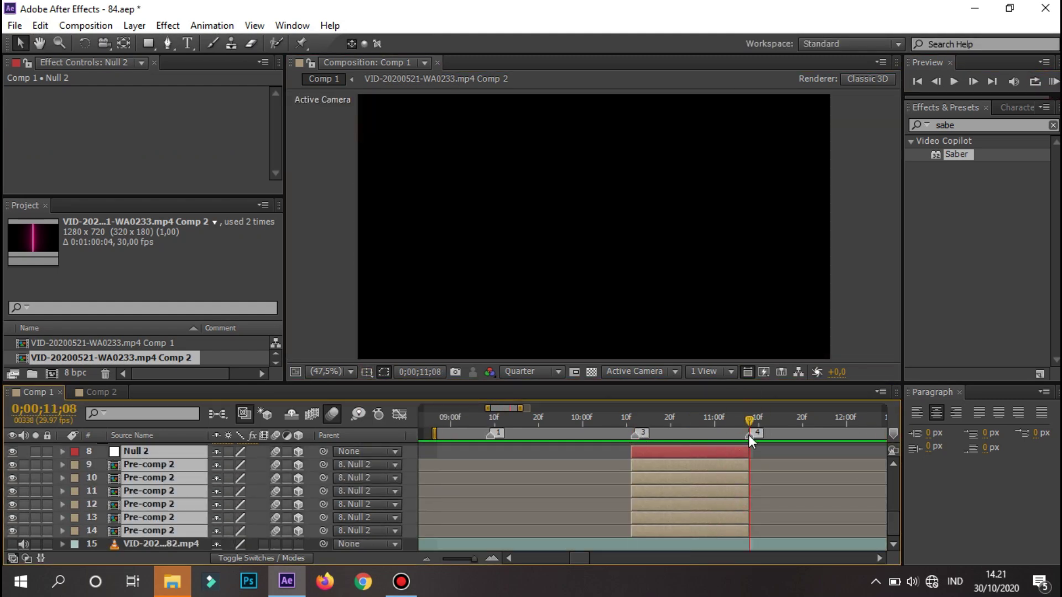
key("ctrl+s")
key("space")
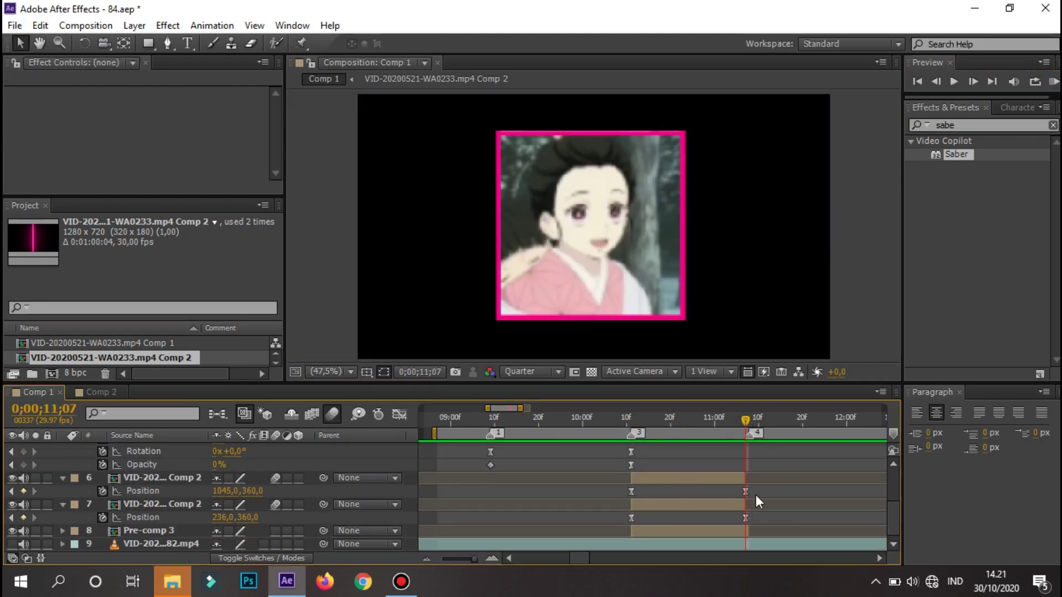
Duplicate Pre-comp 3 at 10;22 and apply S_EdgeRays to the copy.
left_click(681, 425)
key("ctrl+d")
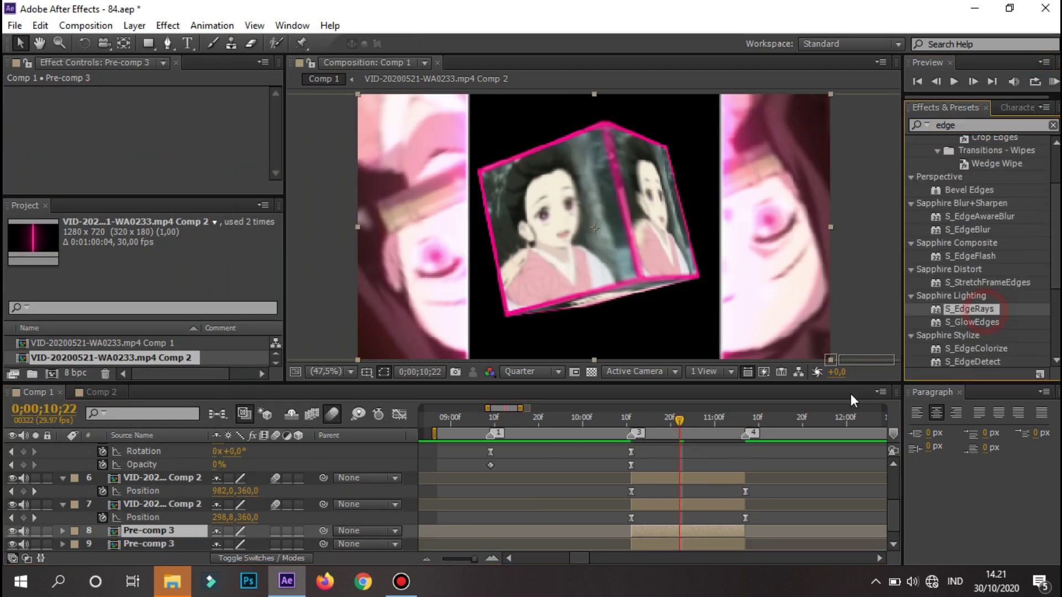
left_click(1053, 82)
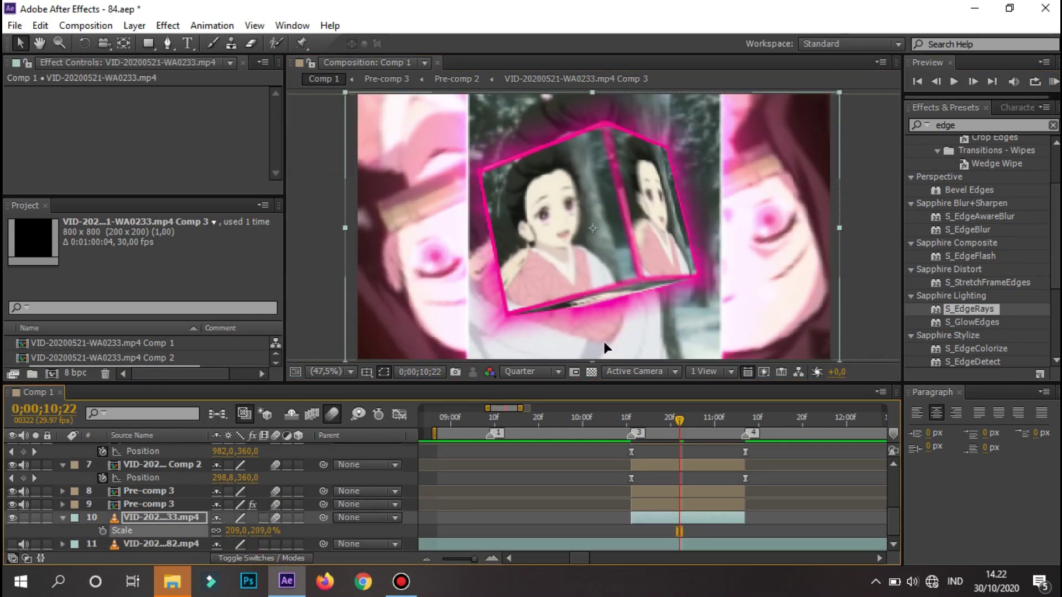
Apply the saved user preset and S_WipeRings to the clip layer, then preview the ring wipe.
left_click_drag(972, 194, 724, 539)
left_click_drag(927, 158, 673, 531)
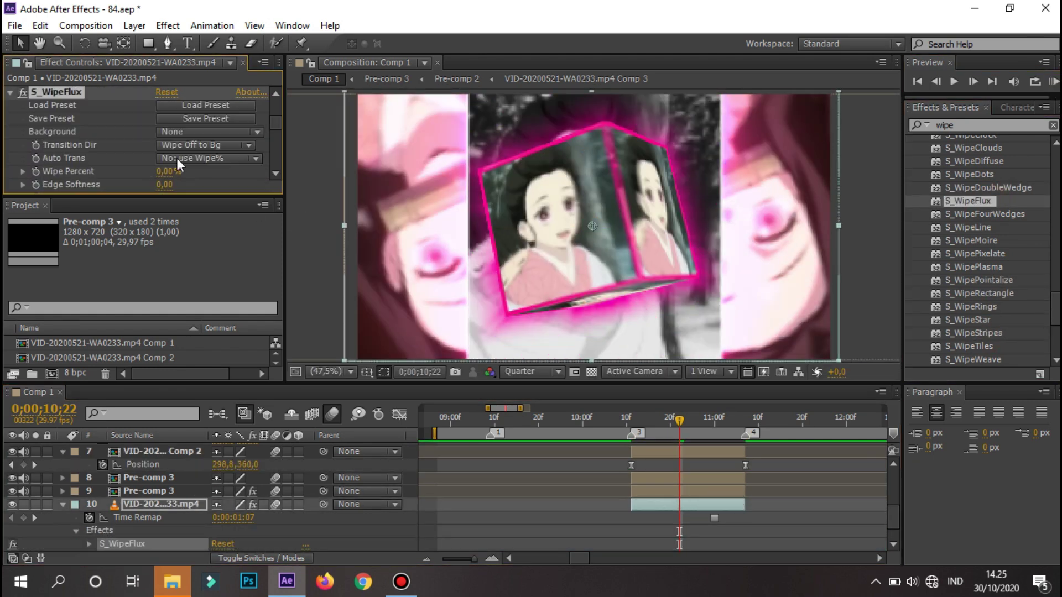
left_click_drag(976, 267, 768, 285)
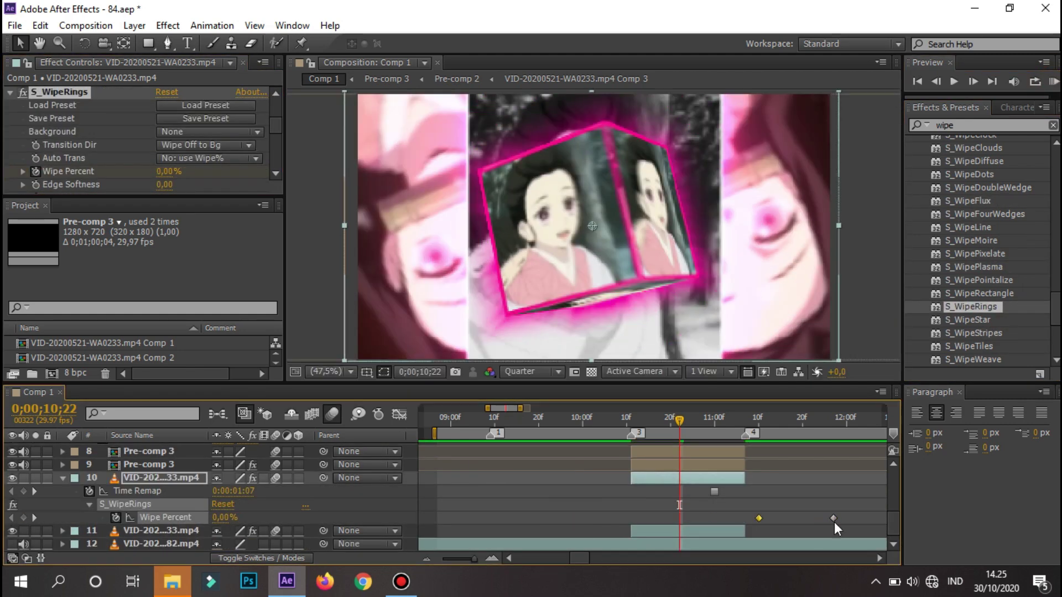
left_click(1053, 81)
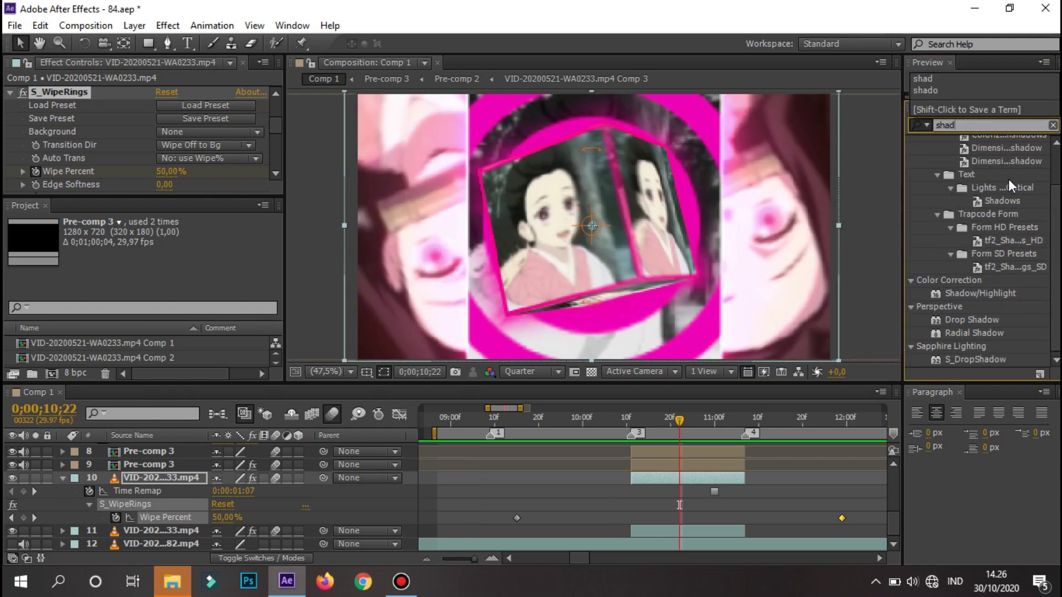
Pre-compose the two side copies into Pre-comp 4.
right_click(719, 477)
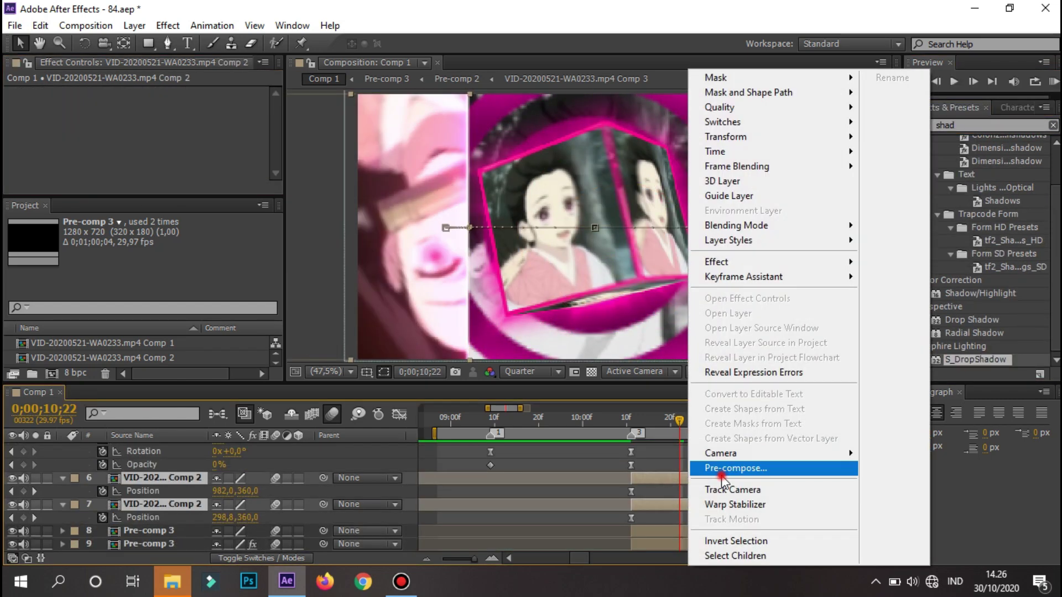
left_click(718, 467)
key("Return")
Apply the PARTICULAR preset to the clip layer with pink particles and preview it.
left_click(710, 515)
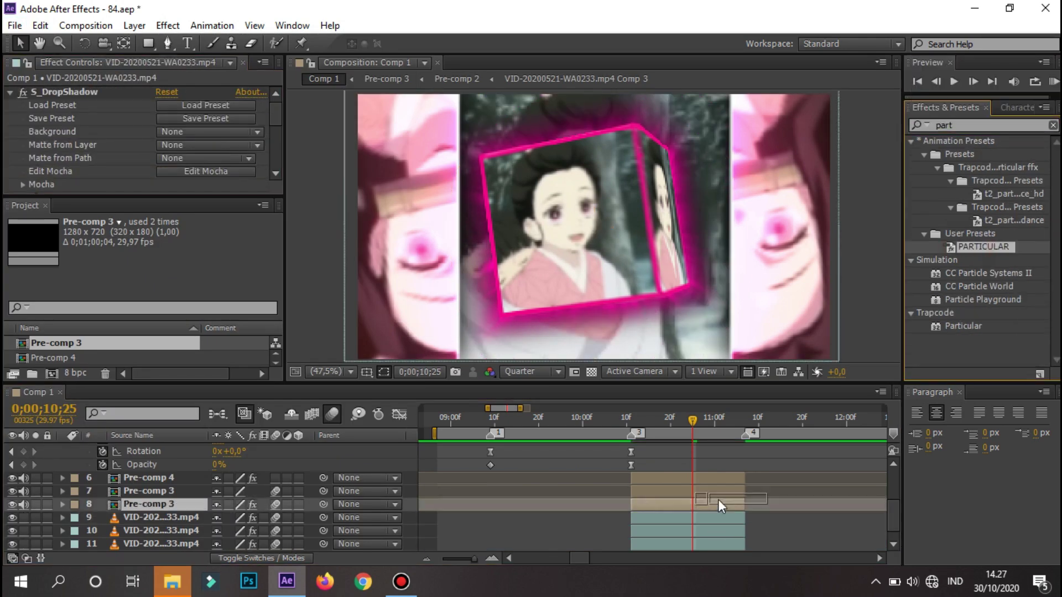
left_click_drag(718, 499, 716, 516)
left_click(23, 131)
scroll(205, 136, "up", 2)
left_click(164, 133)
key("Return")
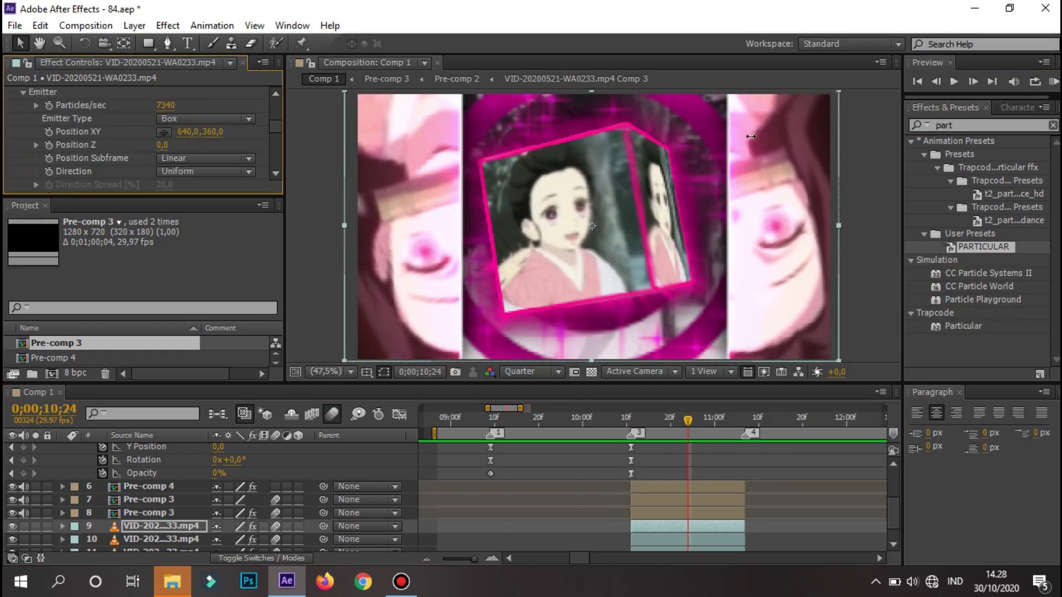
left_click(1054, 82)
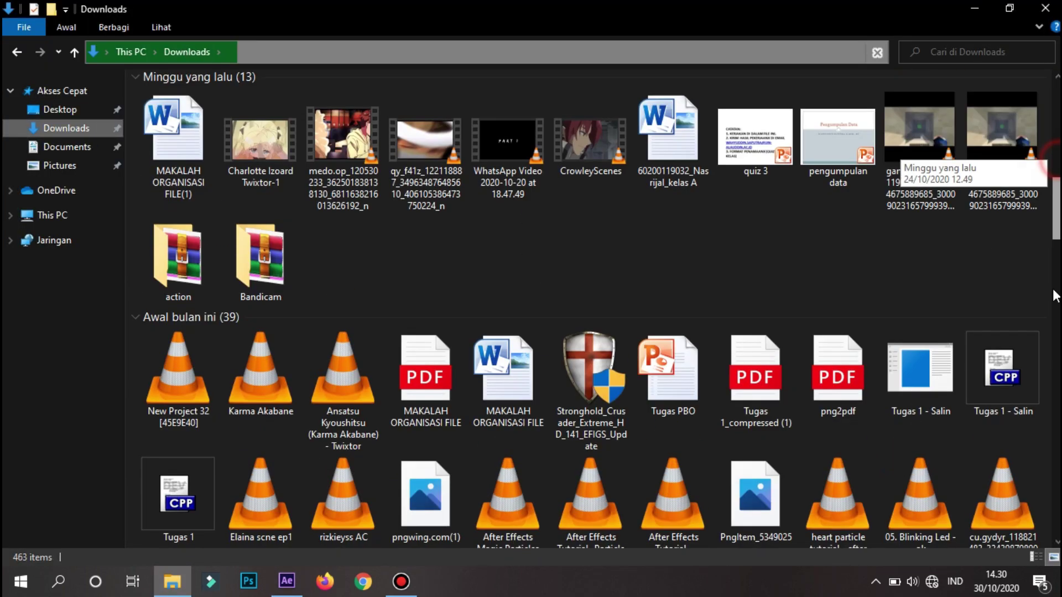
Browse into the Downloads OVERLAY > Motion Graphics folder.
scroll(672, 335, "down", 10)
scroll(304, 379, "down", 10)
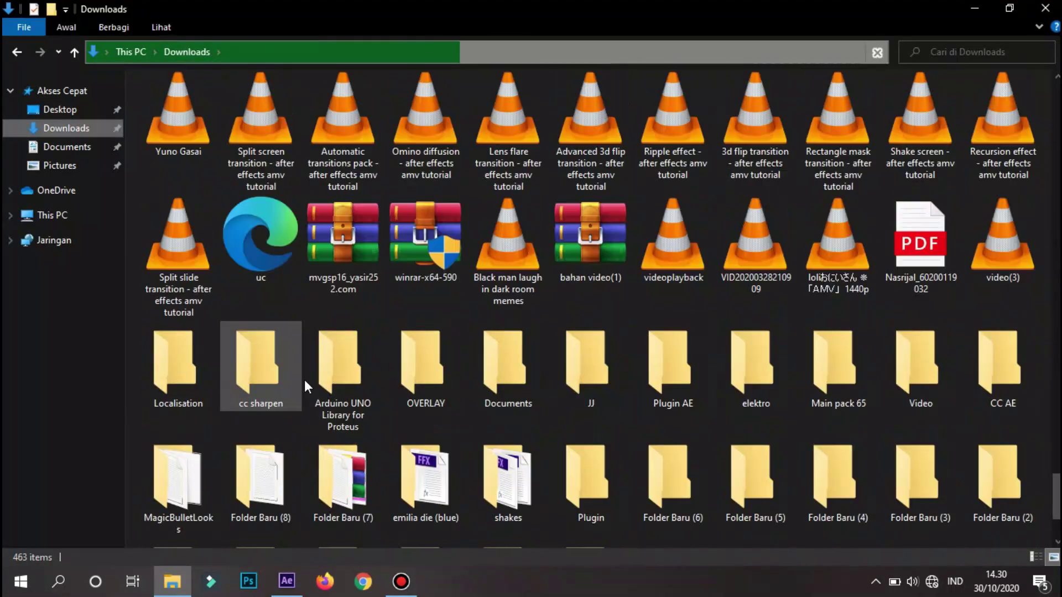
double_click(353, 158)
double_click(515, 116)
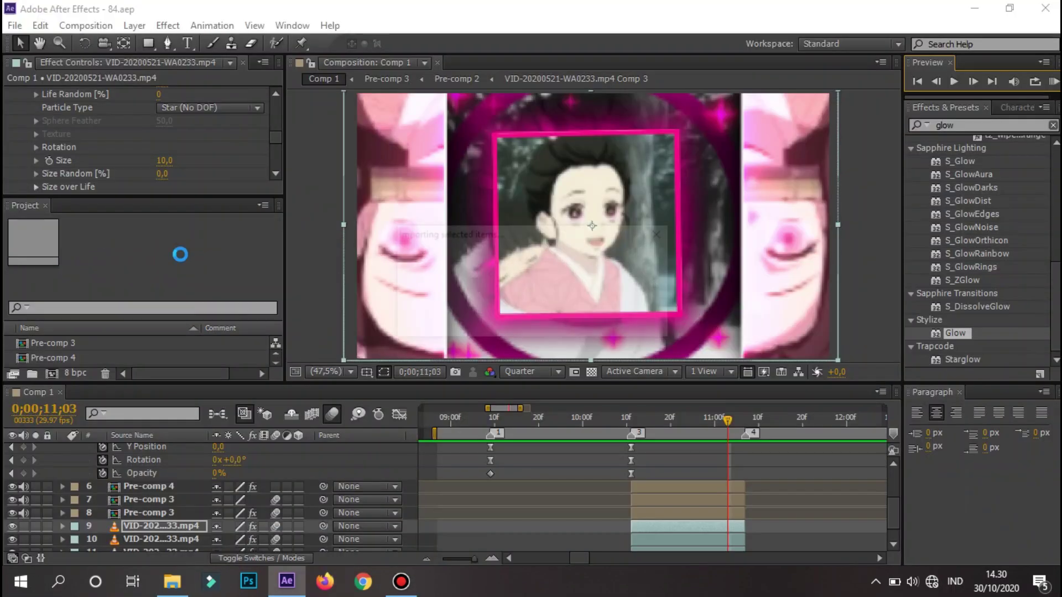
Apply Brightness & Contrast to the 22.mp4 overlay layer.
right_click(701, 224)
mouse_move(852, 231)
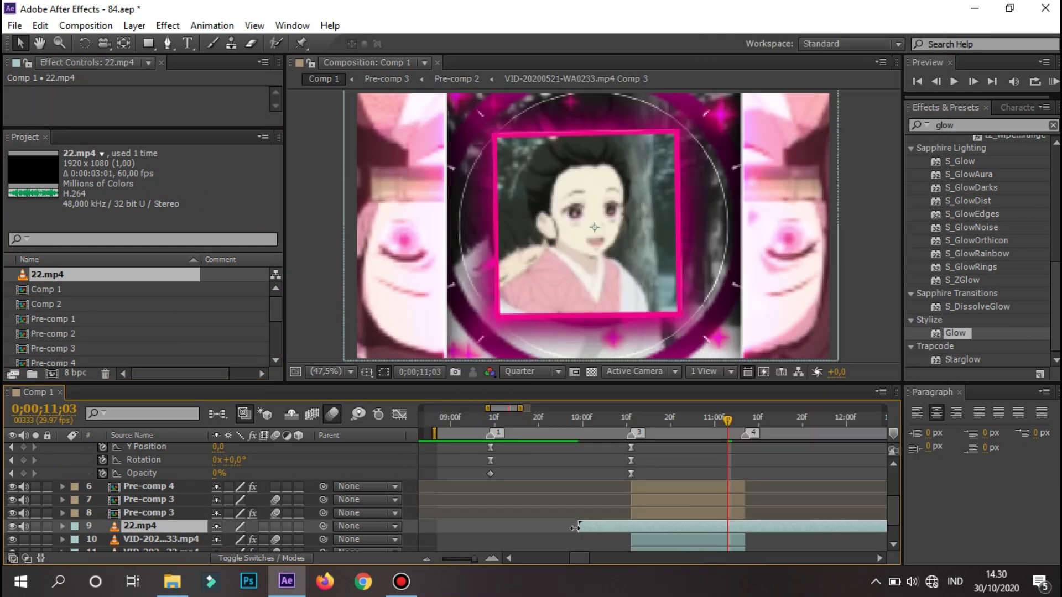
left_click(955, 125)
left_click_drag(726, 525, 719, 526)
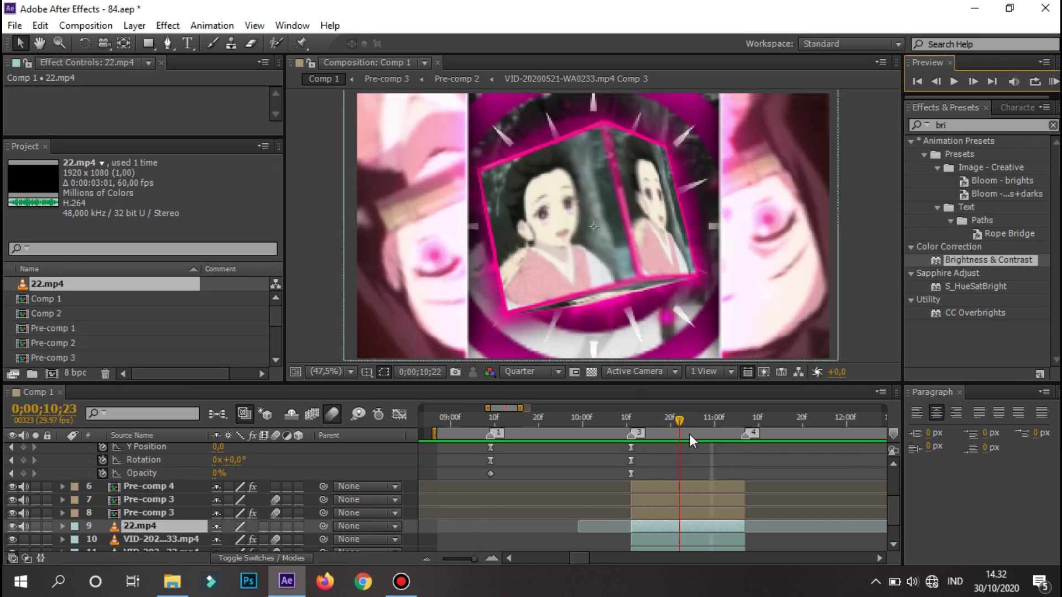
Shift the second video layer later in the timeline.
scroll(740, 465, "up", 3)
left_click(740, 465)
left_click_drag(739, 465, 567, 500)
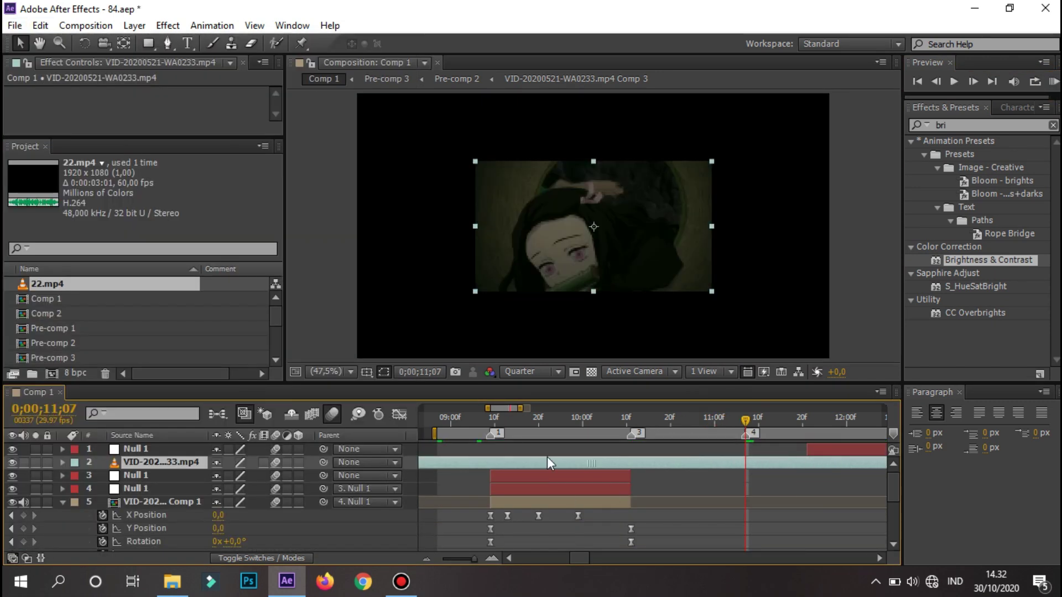
Jump to the video layer's start, save the project, and preview the edit.
scroll(830, 486, "left", 3)
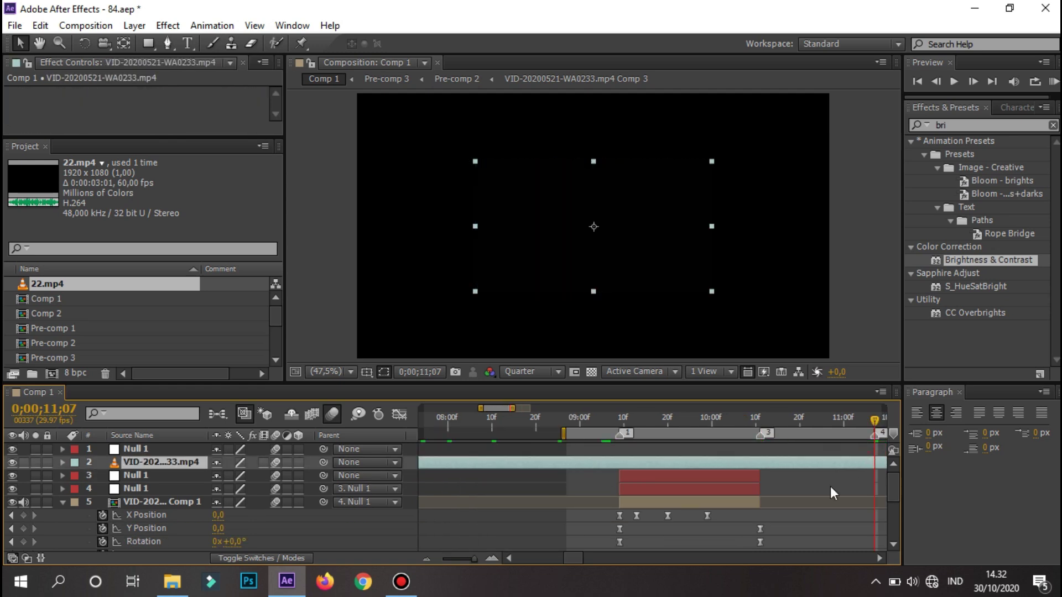
left_click_drag(497, 408, 503, 414)
key("i")
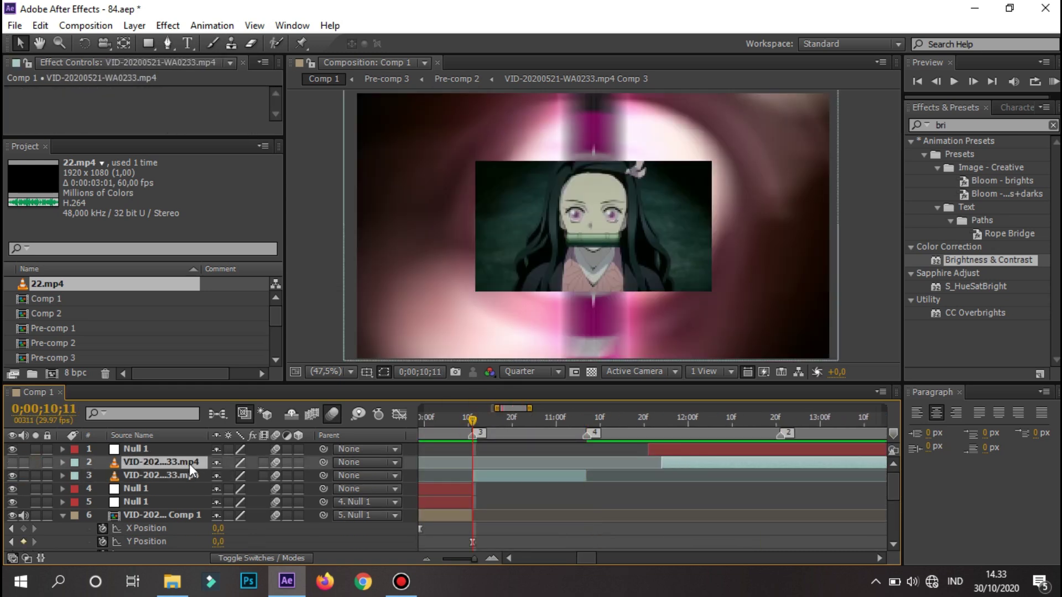
scroll(531, 497, "down", 3)
scroll(498, 521, "down", 5)
key("ctrl+s")
scroll(432, 497, "up", 8)
left_click(160, 475)
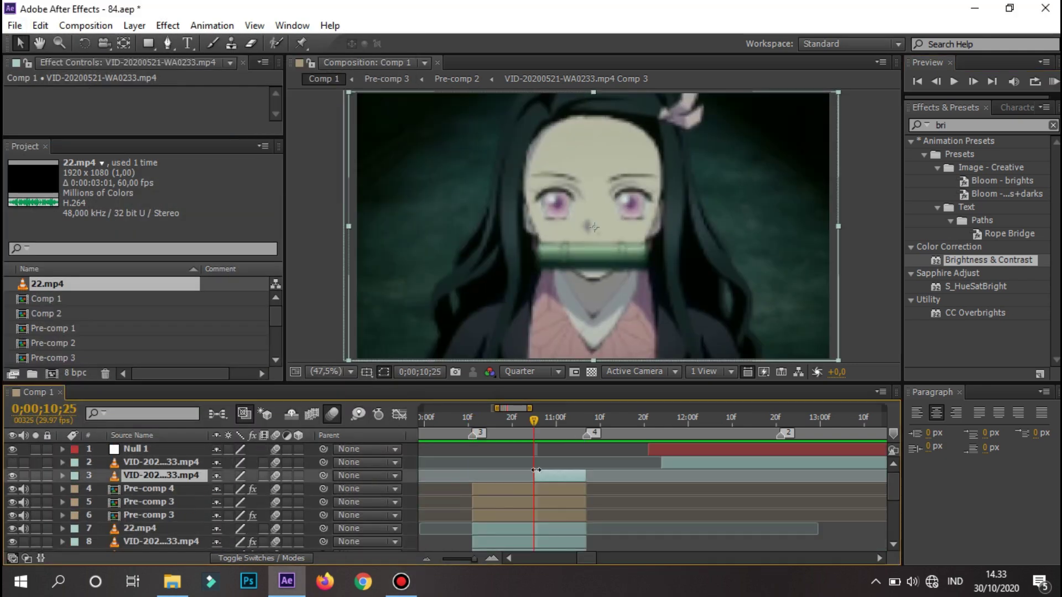
key("space")
Mask half of the video layer against the grid and duplicate it, revealing Position.
key("q")
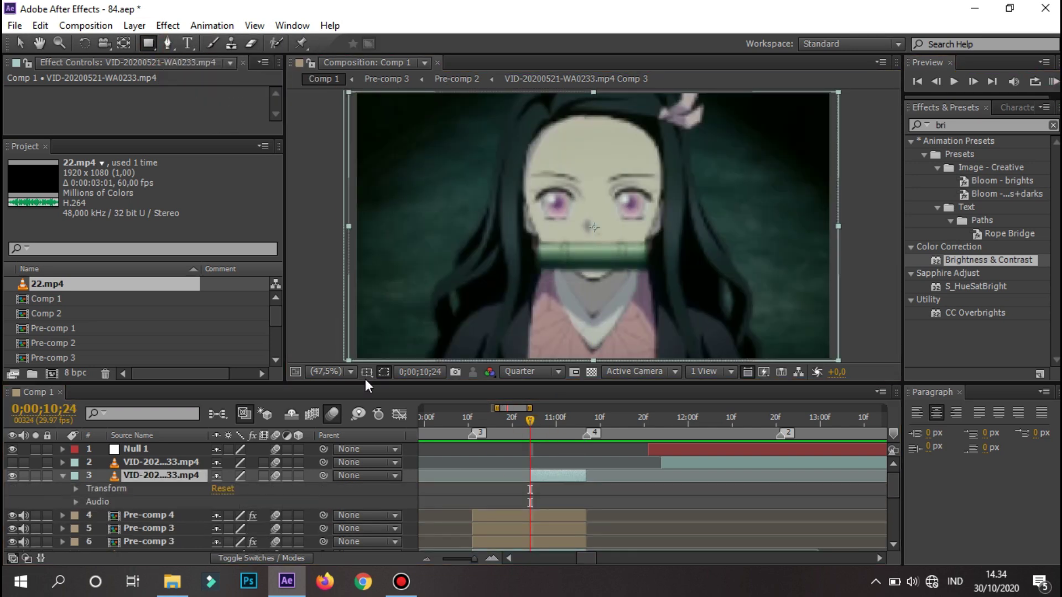
key("ctrl+apostrophe")
key("v")
key("ctrl+d")
left_click(114, 489)
key("p")
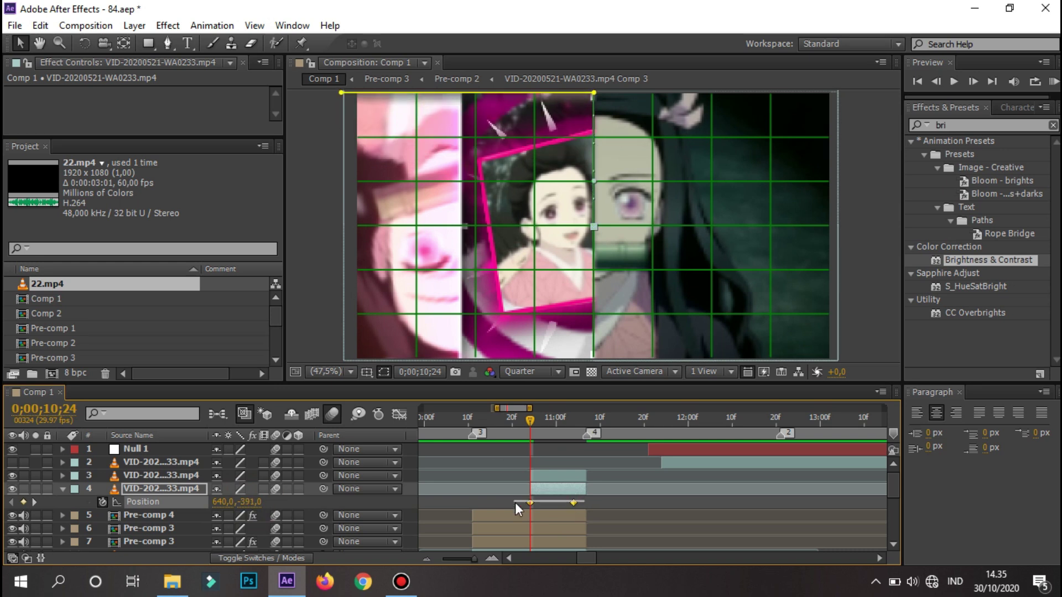
key("shift+F3")
Stagger opposite Position keyframes so the two halves slide past each other.
left_click(569, 476)
key("p")
mouse_move(556, 488)
left_mouse_down()
mouse_move(543, 488)
mouse_move(586, 516)
left_mouse_up()
left_click(1053, 81)
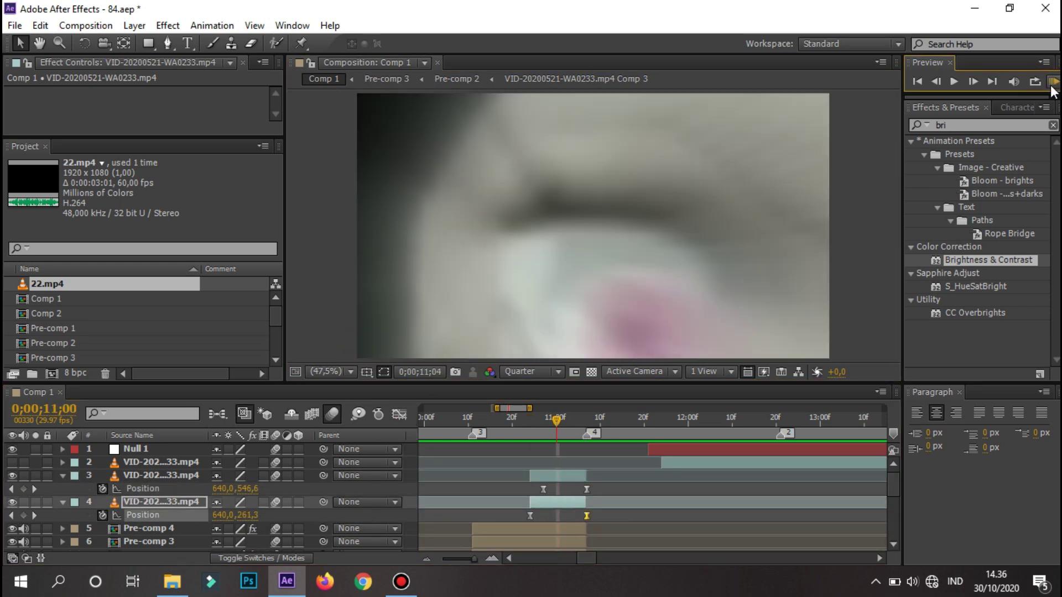
Show both halves' Scale and push the ending Position keyframes later past 10;27.
left_click(567, 476, "ctrl")
key("s")
key("j")
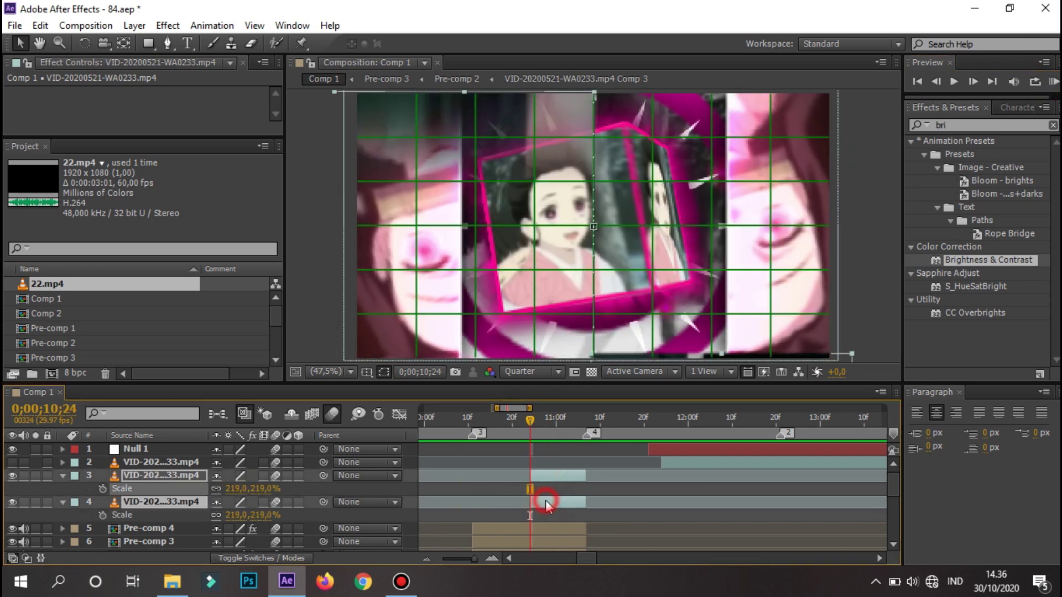
left_click(543, 424)
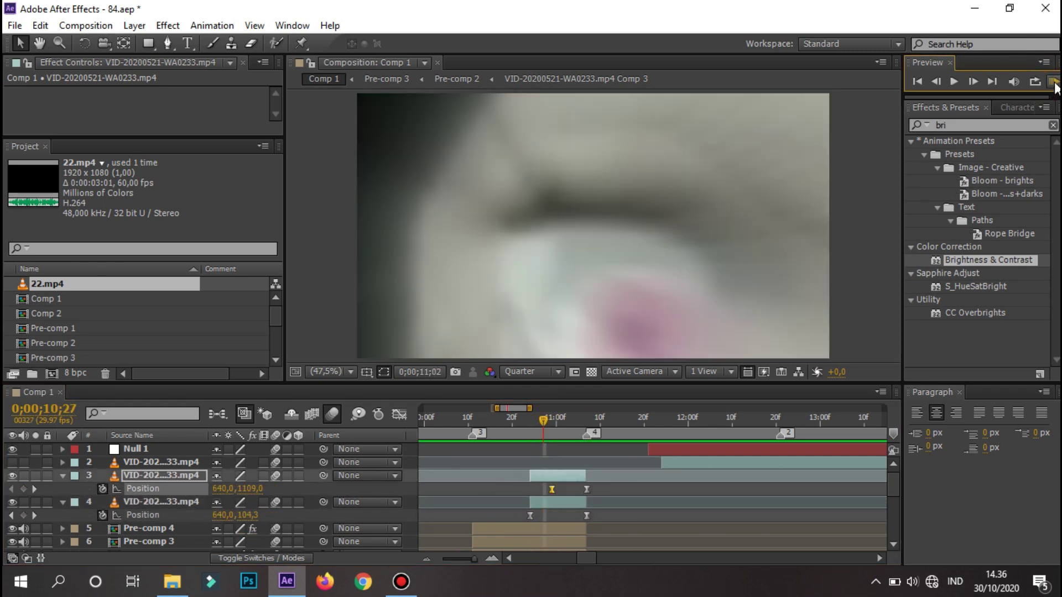
left_click_drag(577, 482, 594, 516)
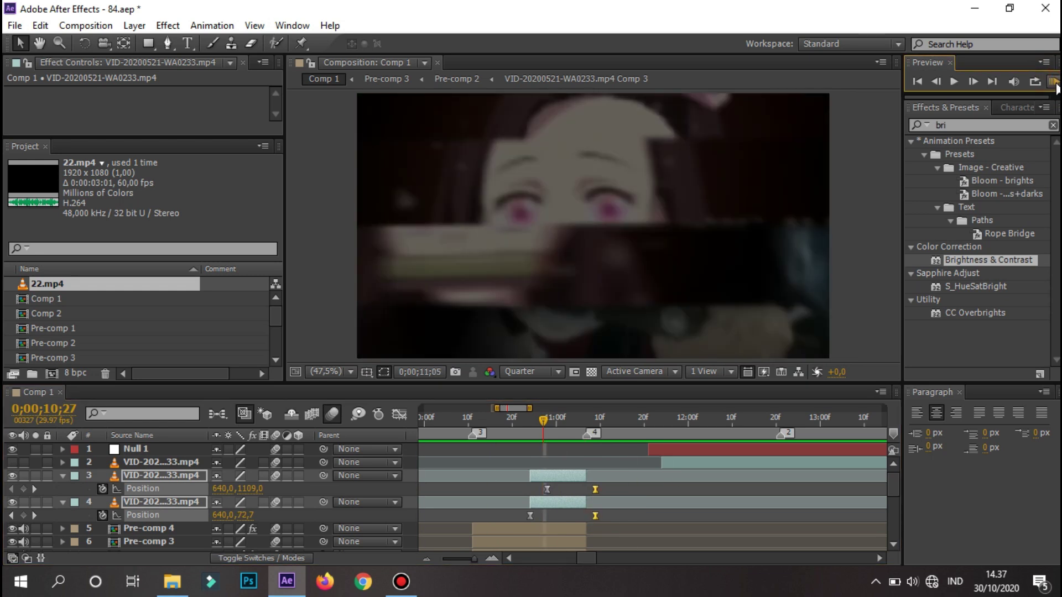
key("ctrl+z")
left_click(432, 407)
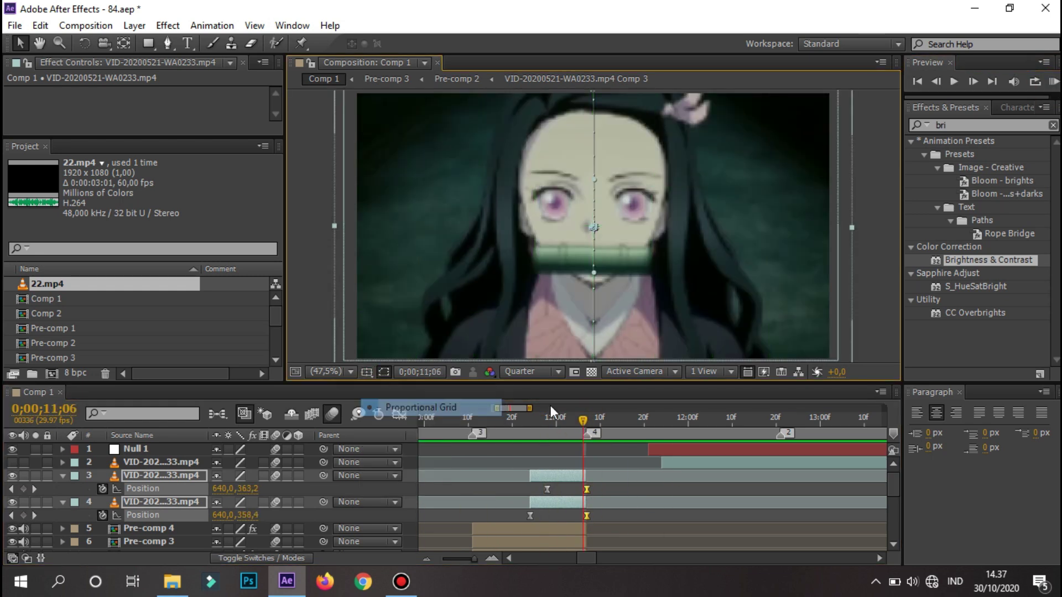
Nest the two halves into Pre-comp 5, set the shadow value 1,200, then nest into Pre-comp 6.
key("ctrl+shift+c")
key("Return")
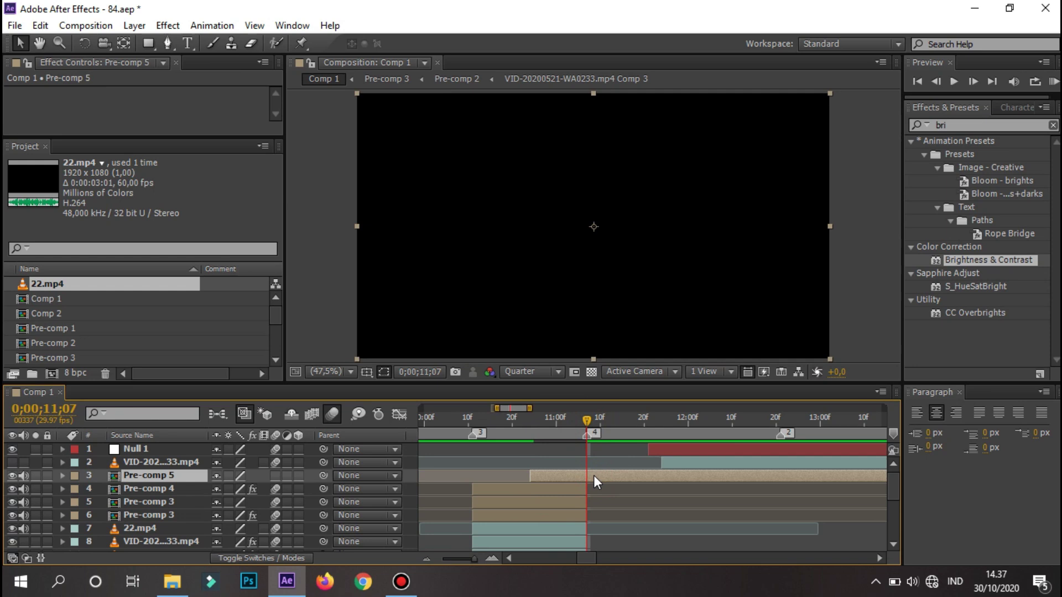
type("1,2")
key("KP_0")
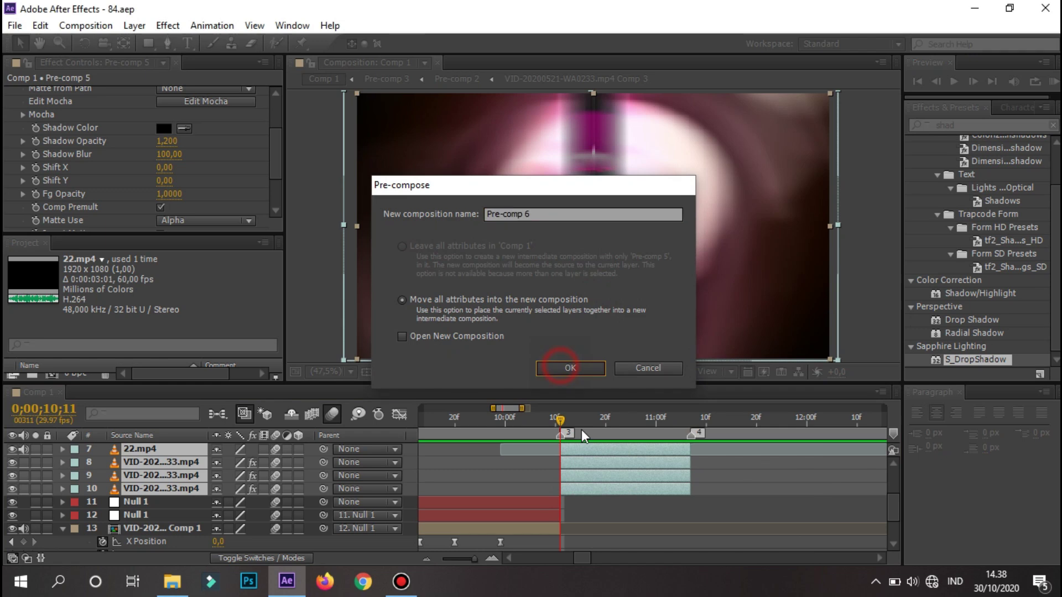
left_click(570, 368)
left_click(1053, 81)
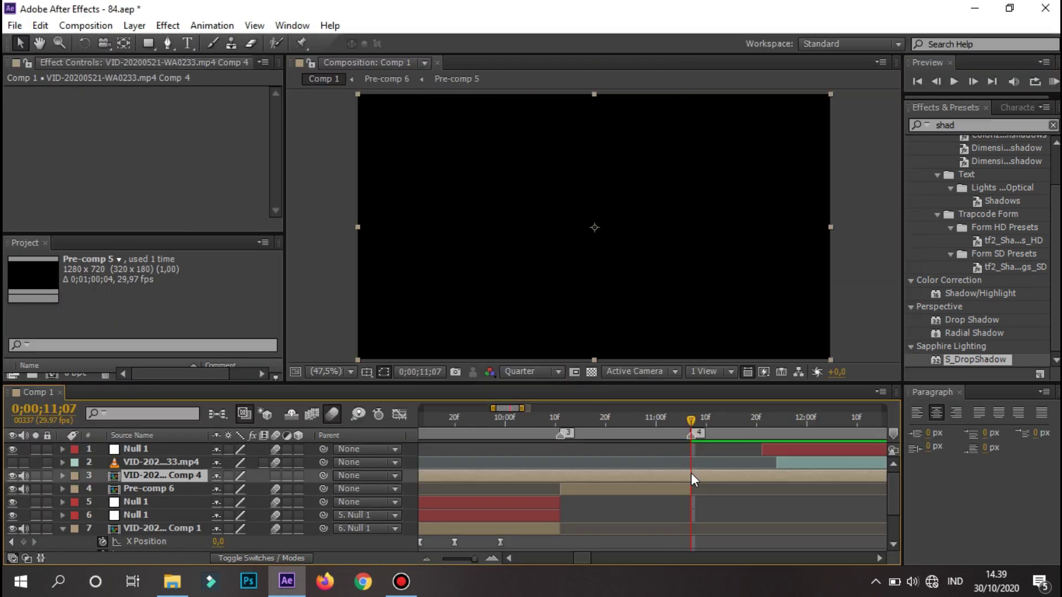
key("ctrl+z")
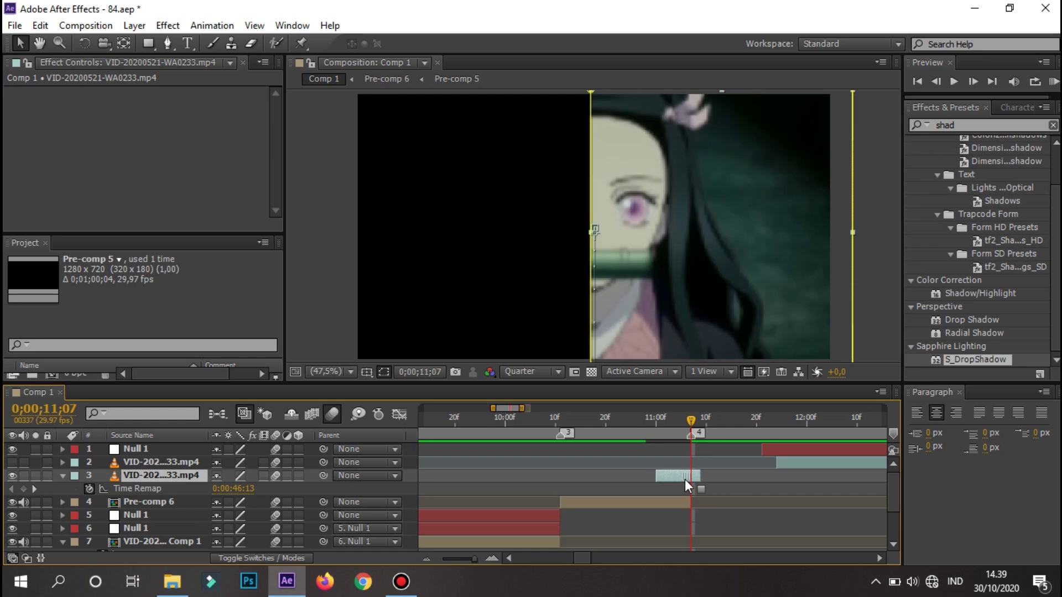
Enable time remapping on the video layer, inspect Pre-comp 6 and Pre-comp 5, and preview Comp 1.
key("ctrl+alt+t")
left_click(1054, 82)
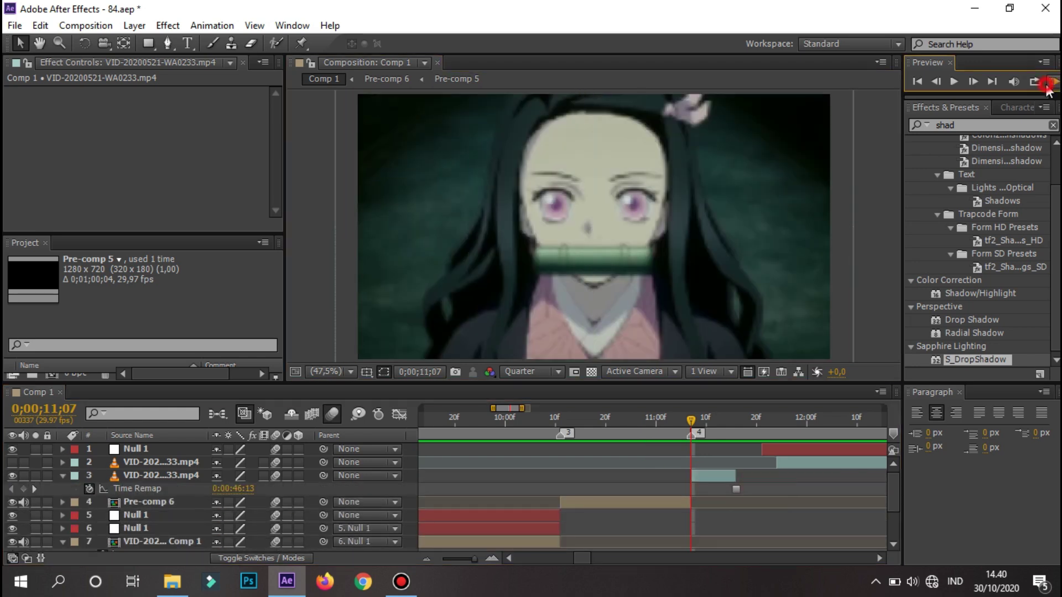
left_click(718, 476)
left_click(1053, 82)
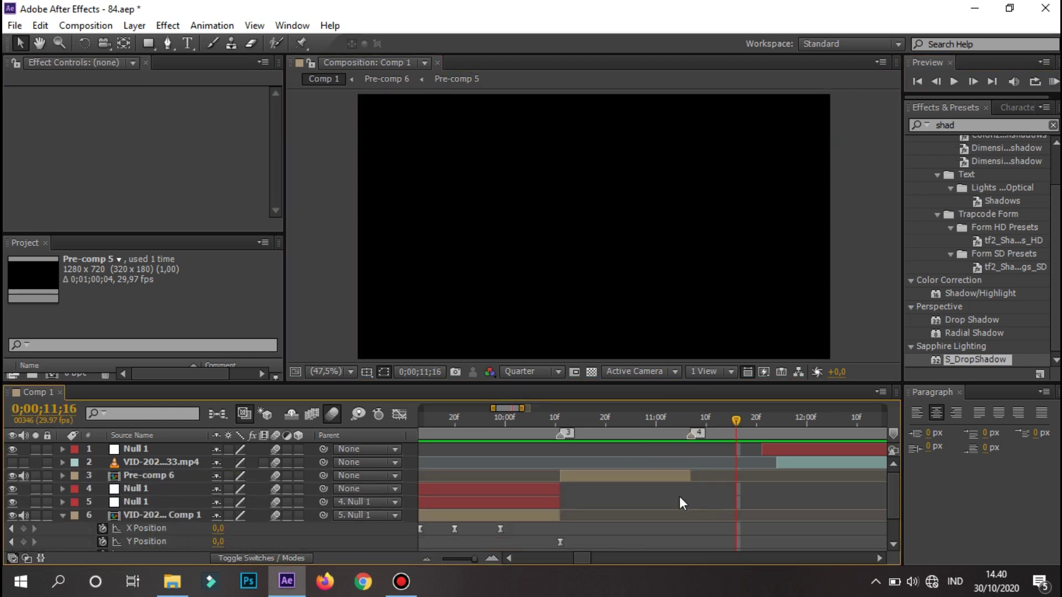
double_click(679, 476)
double_click(708, 450)
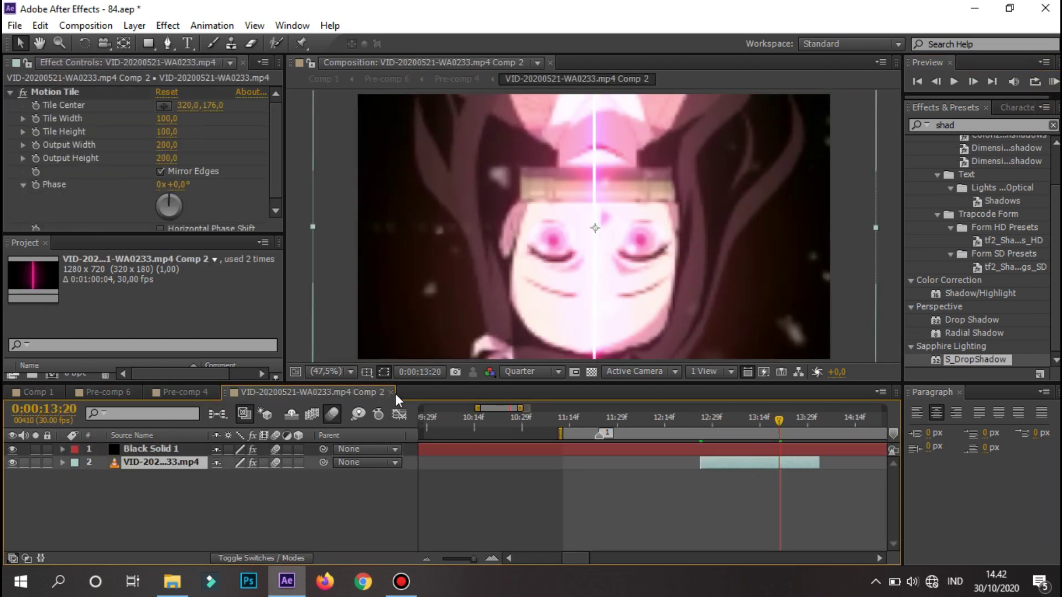
left_click(390, 392)
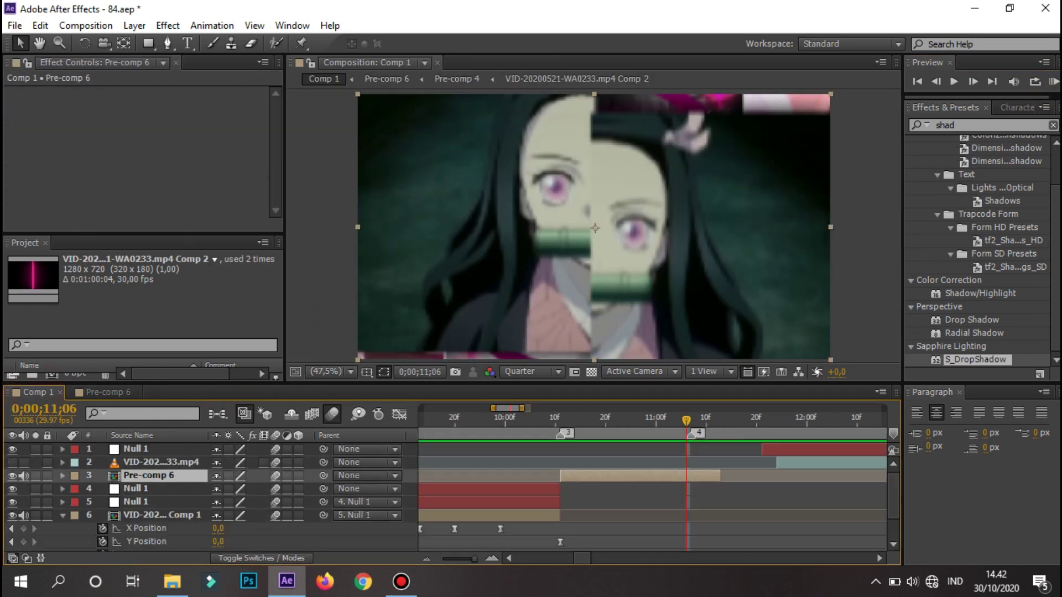
left_click(1052, 82)
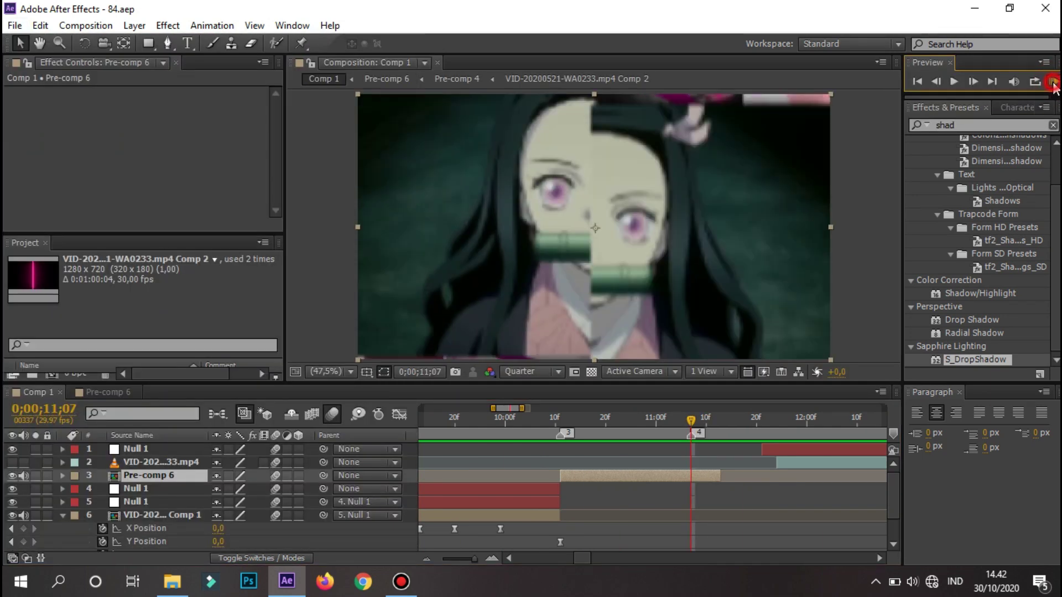
Make Pre-comp 6 a 3D layer, reveal its rotation, and preview the 0°–90° Y flip.
key("ctrl+shift+d")
left_click(298, 476)
key("r")
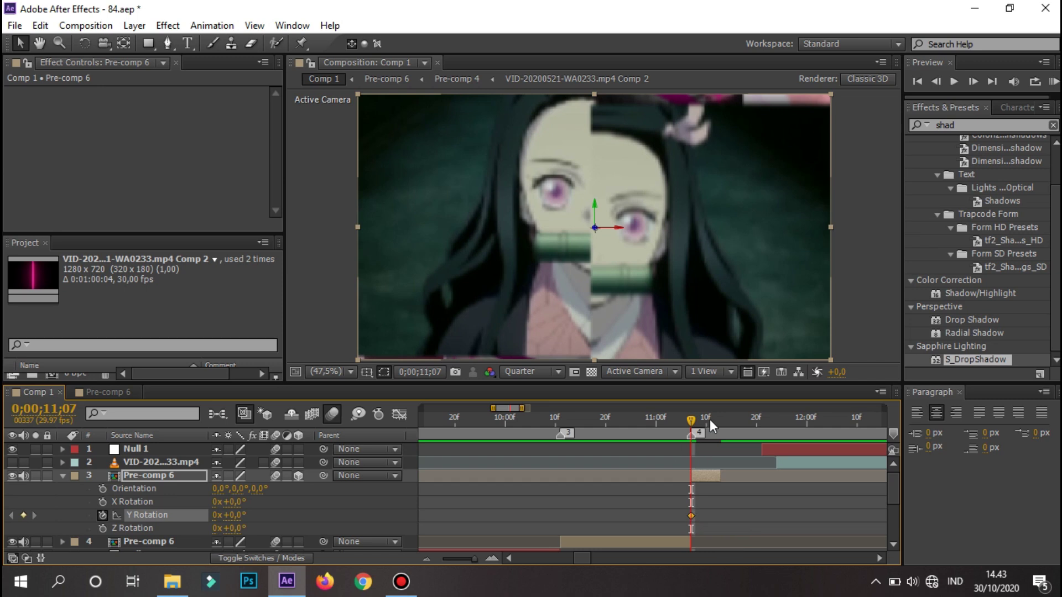
left_click(1053, 83)
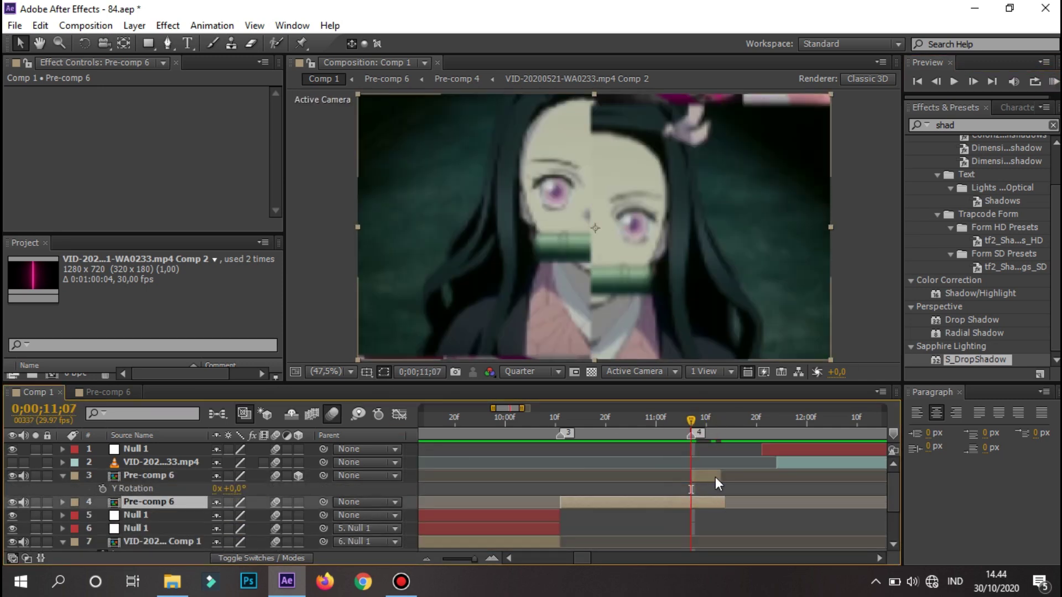
key("ctrl+z")
key("ctrl+z")
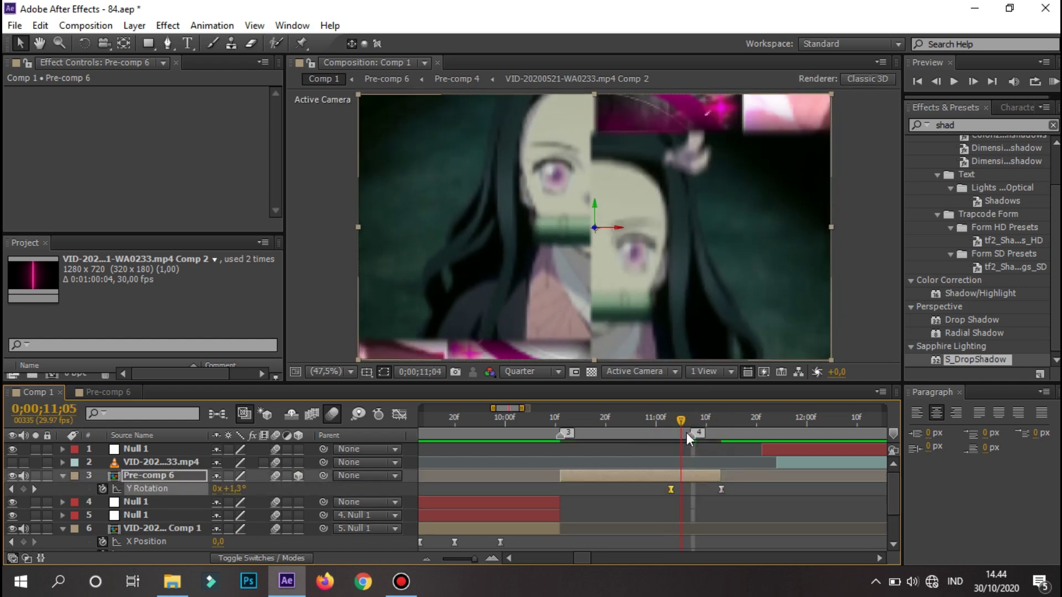
left_click(1053, 83)
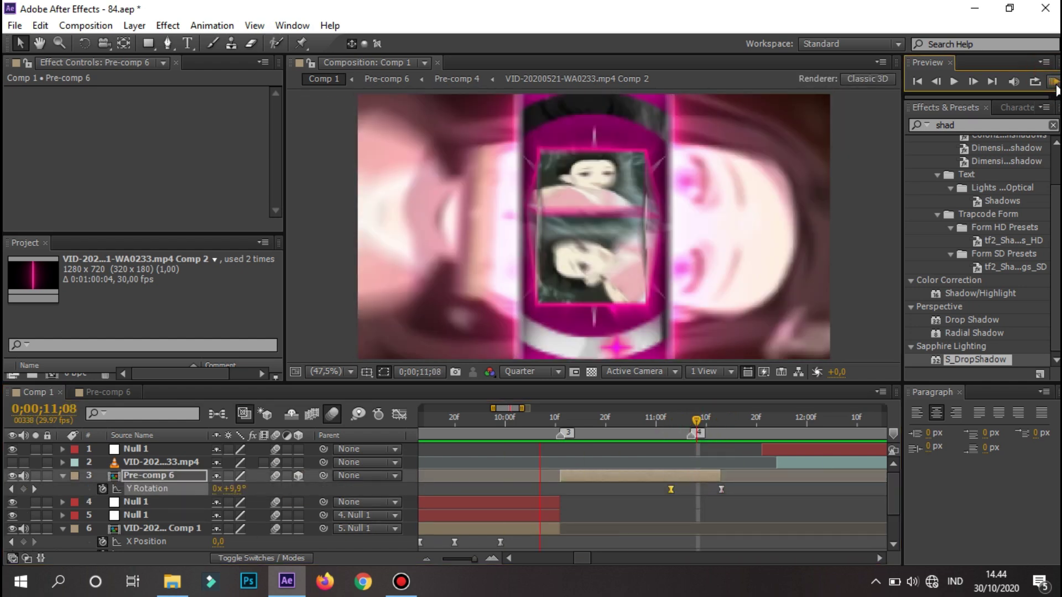
At 11;13, keyframe the next video layer's Scale at 207%.
left_click(511, 415)
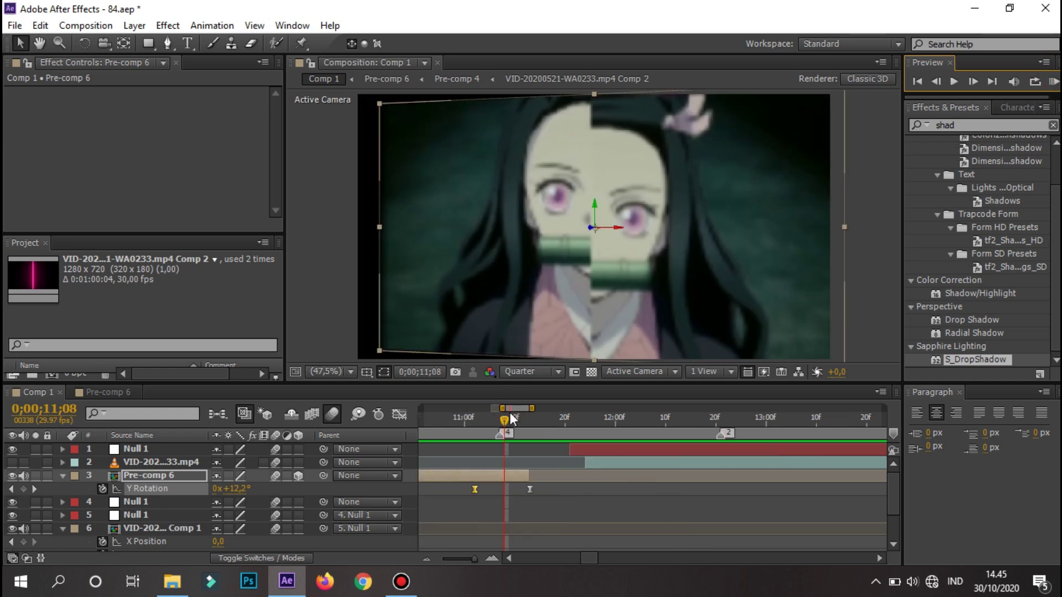
left_click_drag(512, 419, 529, 419)
left_click(160, 462)
key("alt+shift+s")
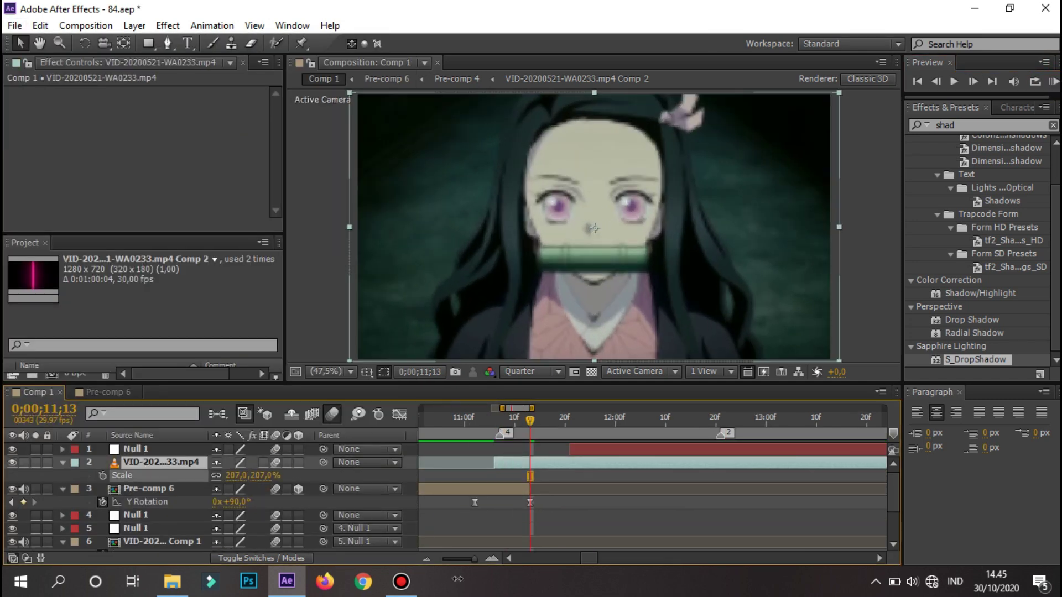
Keyframe the clip's Y Rotation from −90° at 11;13 to 0° at 11;29.
left_click_drag(539, 465, 610, 465)
left_click(1053, 83)
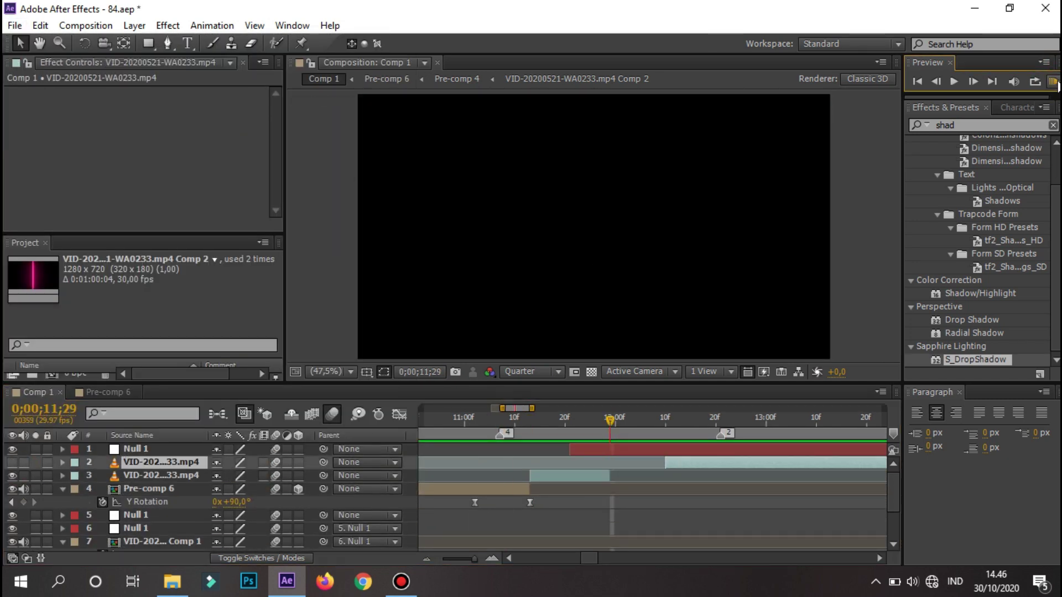
left_click(597, 476)
key("alt+shift+r")
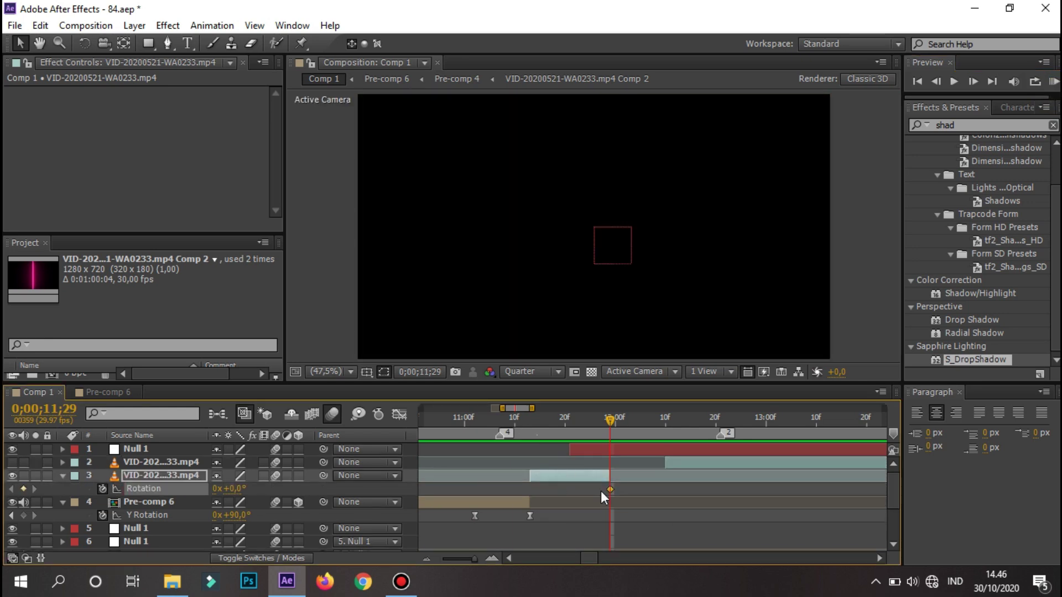
left_click(530, 421)
key("ctrl+v")
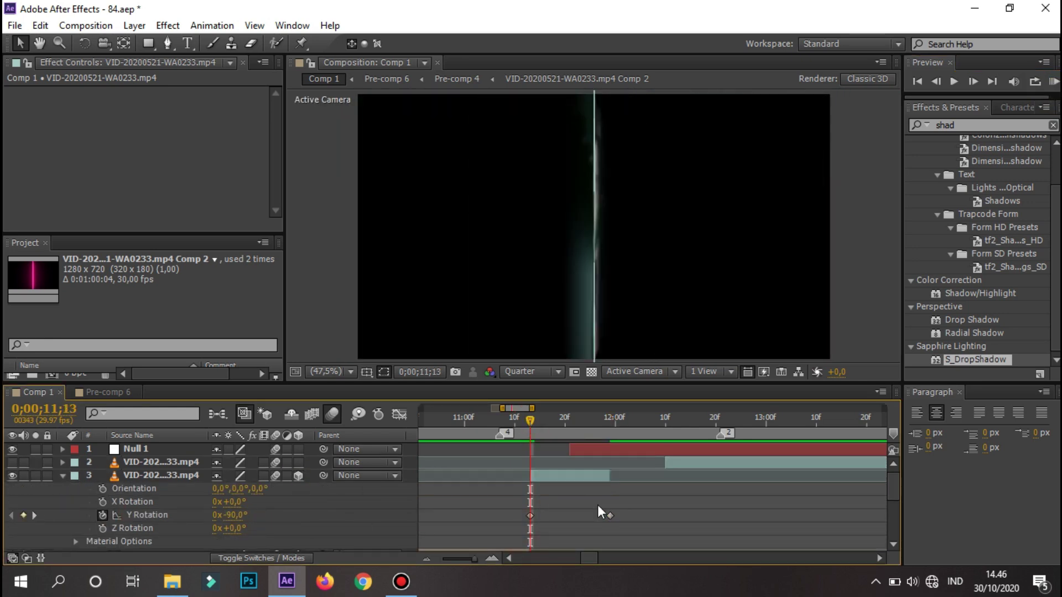
key("shift+F3")
key("space")
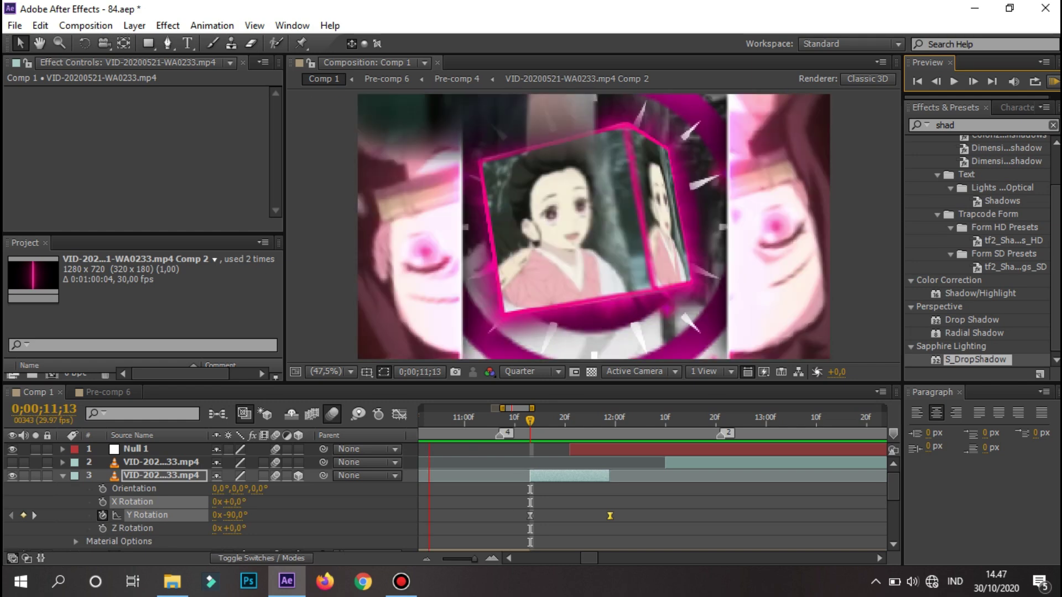
left_click(613, 481)
Extend the clip and keyframe X Rotation to 90° at 12;04, then preview the flip.
left_click_drag(614, 481, 664, 477)
key("r")
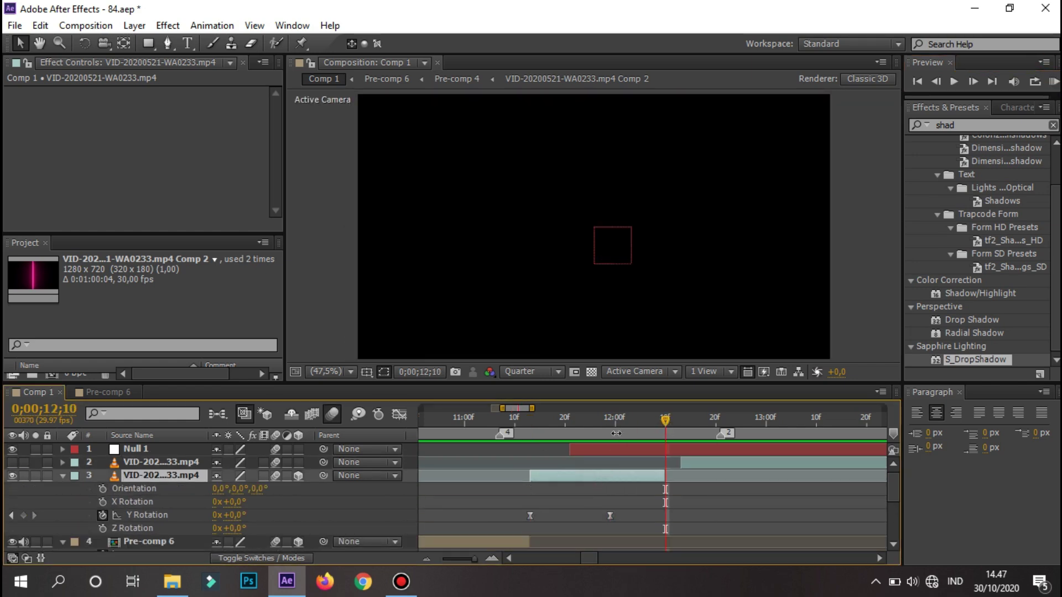
left_click(634, 418)
left_click_drag(230, 501, 329, 530)
key("shift+F3")
left_click(1054, 81)
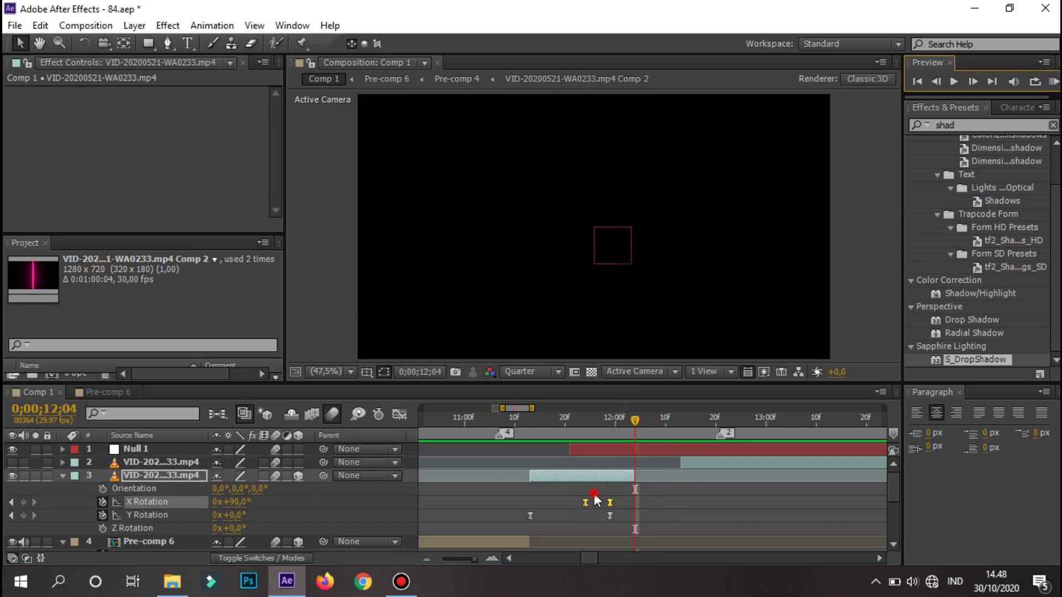
left_click(634, 485)
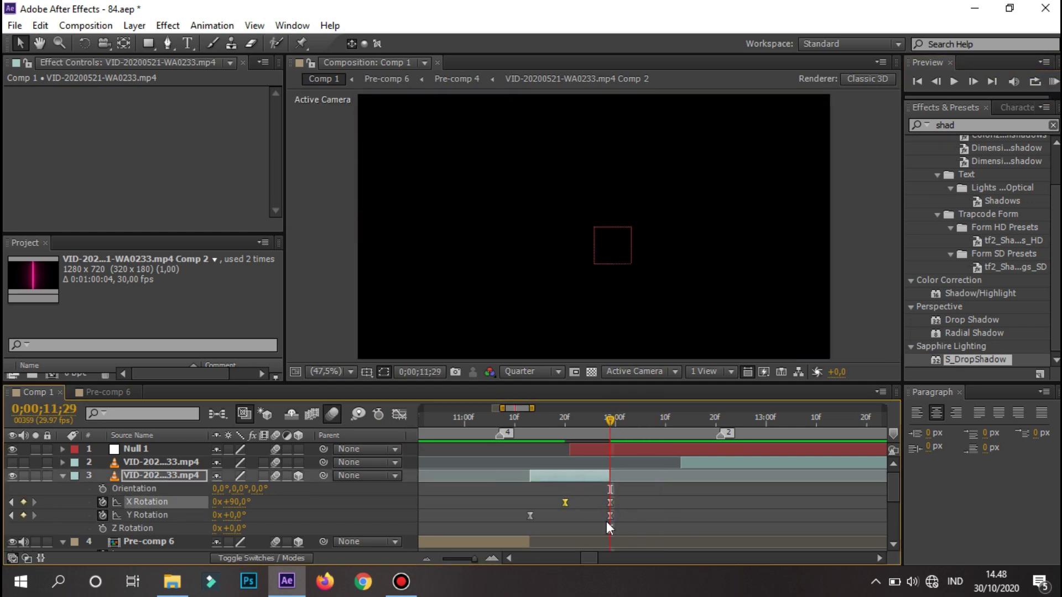
key("space")
left_click(585, 477)
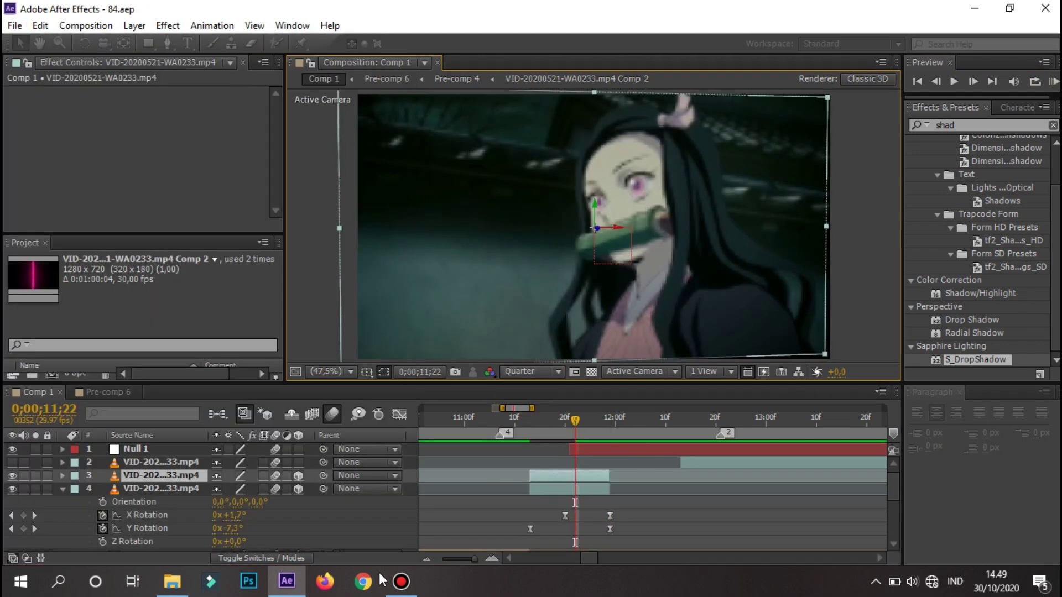
Trace mask points along the girl's hair, around the hair bow, and down her side.
left_click(618, 479)
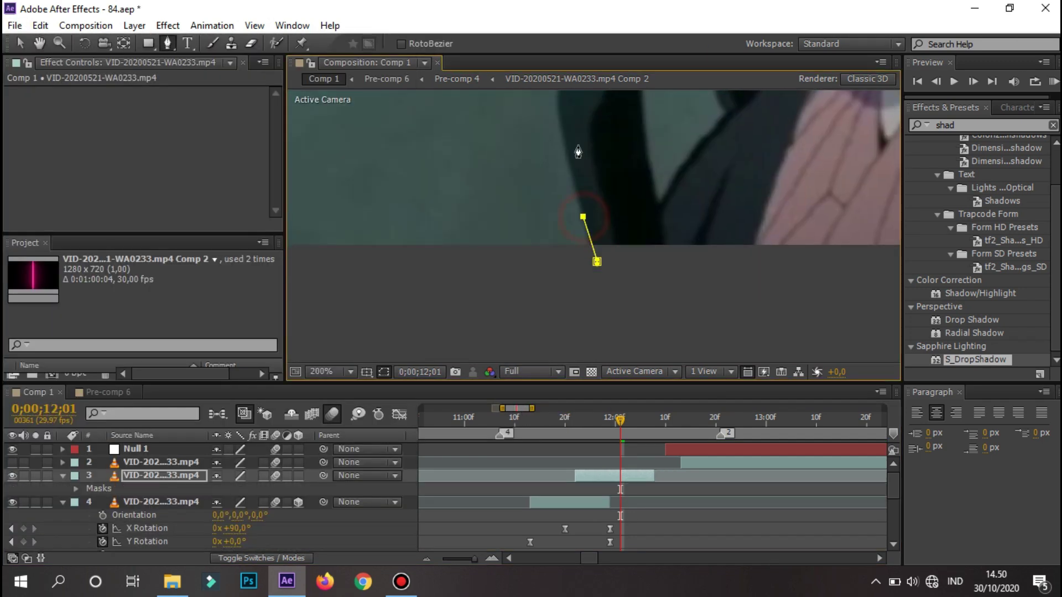
left_click_drag(591, 198, 611, 182)
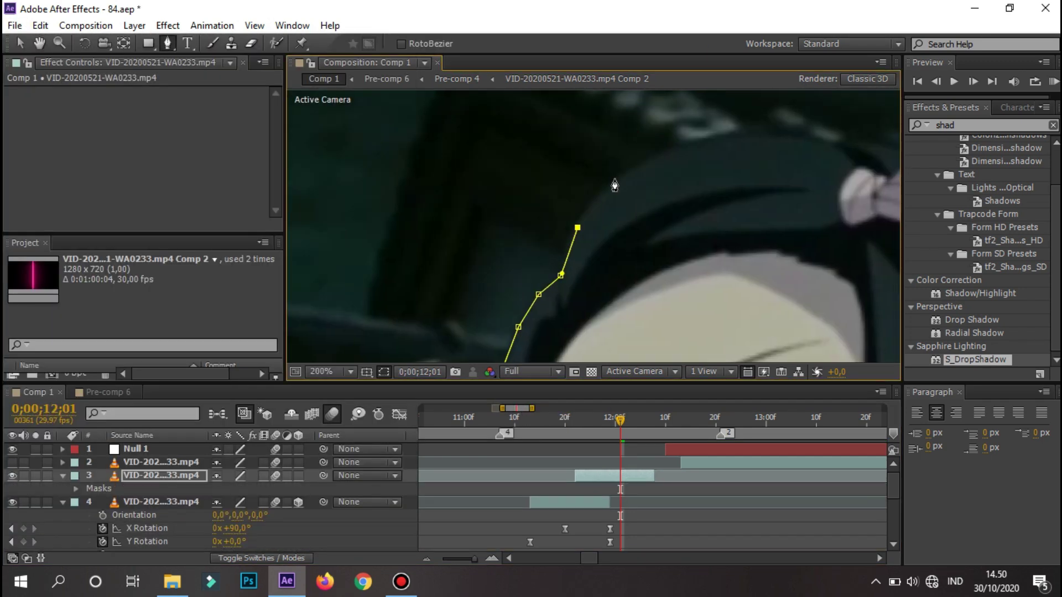
left_click(711, 147)
left_click(754, 166)
left_click_drag(818, 226, 748, 244)
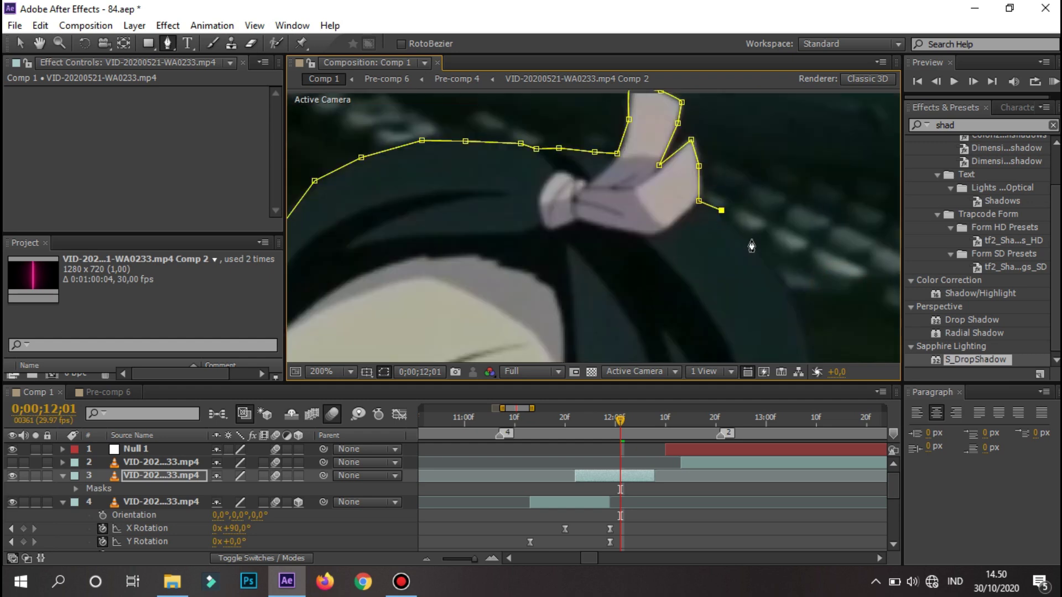
left_click(604, 238)
left_click(562, 237)
mouse_move(576, 260)
left_mouse_down()
mouse_move(744, 350)
mouse_move(669, 265)
left_mouse_up()
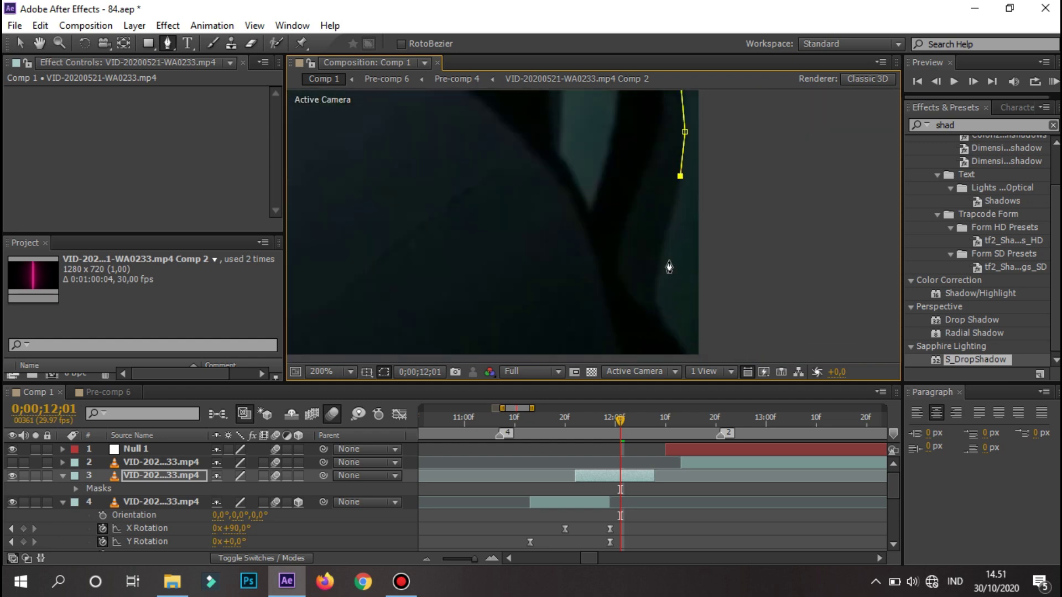
left_click(679, 287)
Pan and zoom the viewer over the full outline, then expand the masked layer's properties.
left_click_drag(387, 298, 576, 299)
key("slash")
left_click_drag(459, 153, 601, 162)
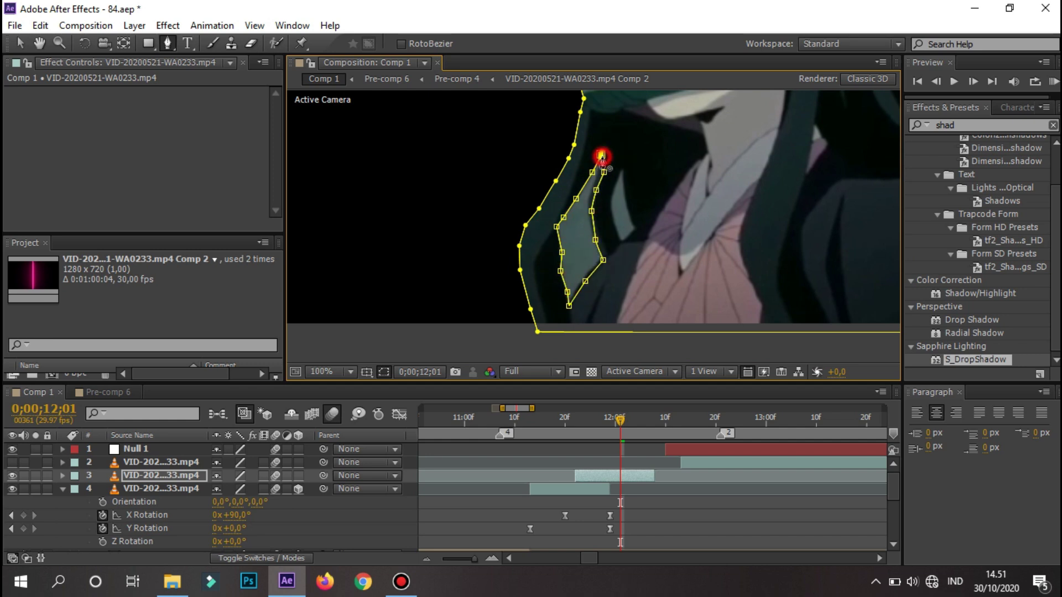
left_click_drag(625, 200, 324, 262)
left_click_drag(726, 200, 841, 147)
left_click(63, 476)
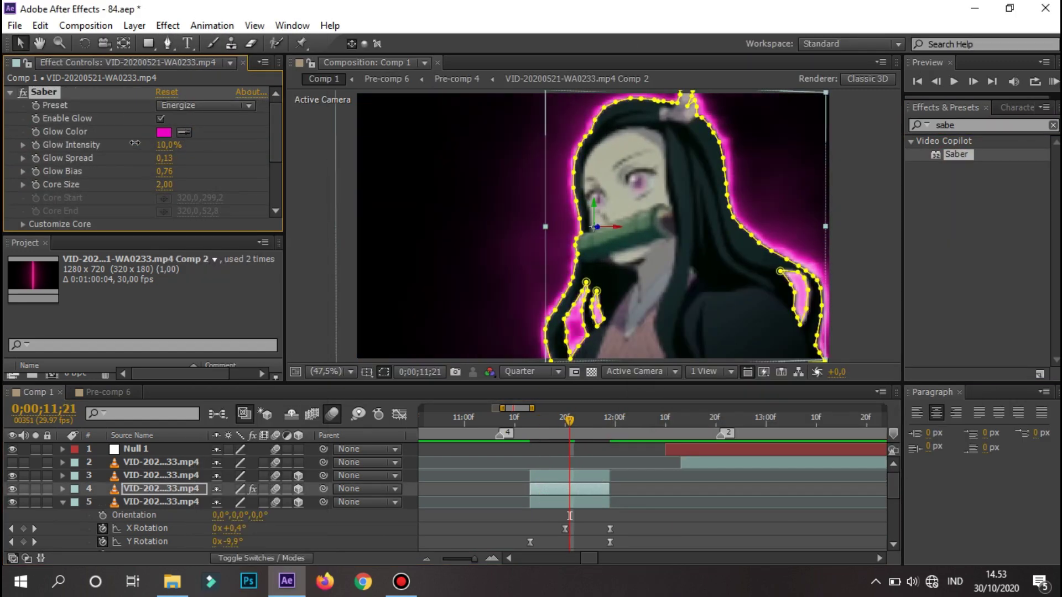
Set the Saber-glowing girl layer's blending mode to Add.
right_click(588, 222)
mouse_move(628, 223)
left_click(771, 256)
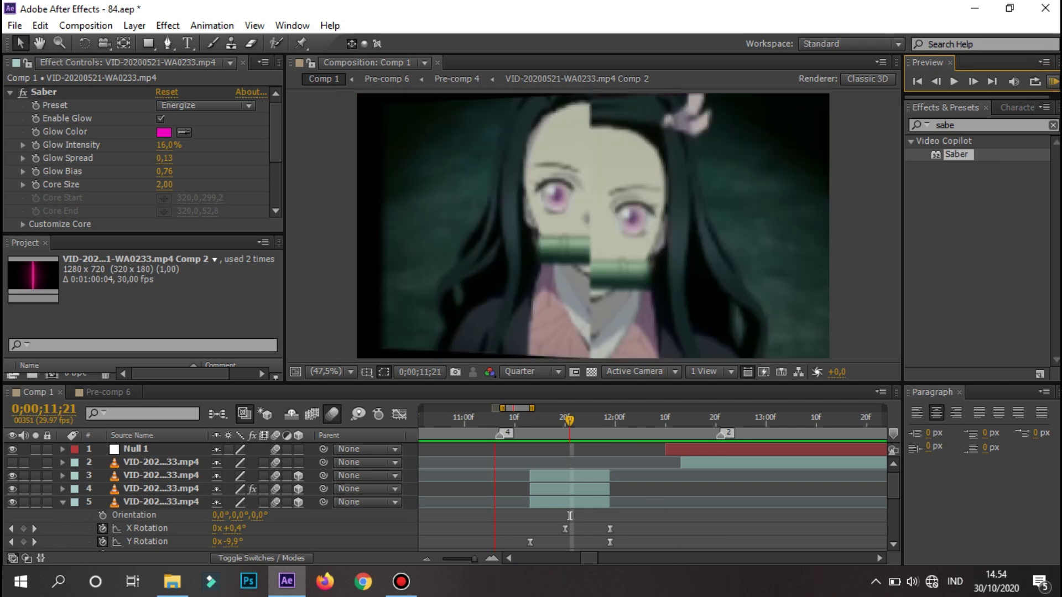
left_click(15, 26)
left_click(105, 138)
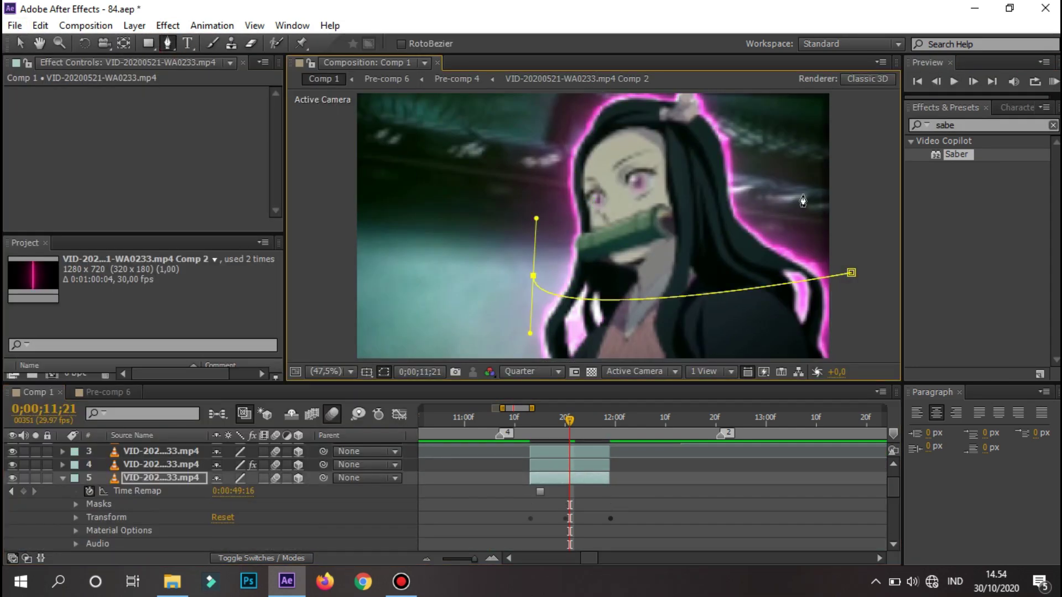
Apply 3D Stroke to the spiral mask clip layer, dismissing the 3D-layer warning.
left_click(1052, 125)
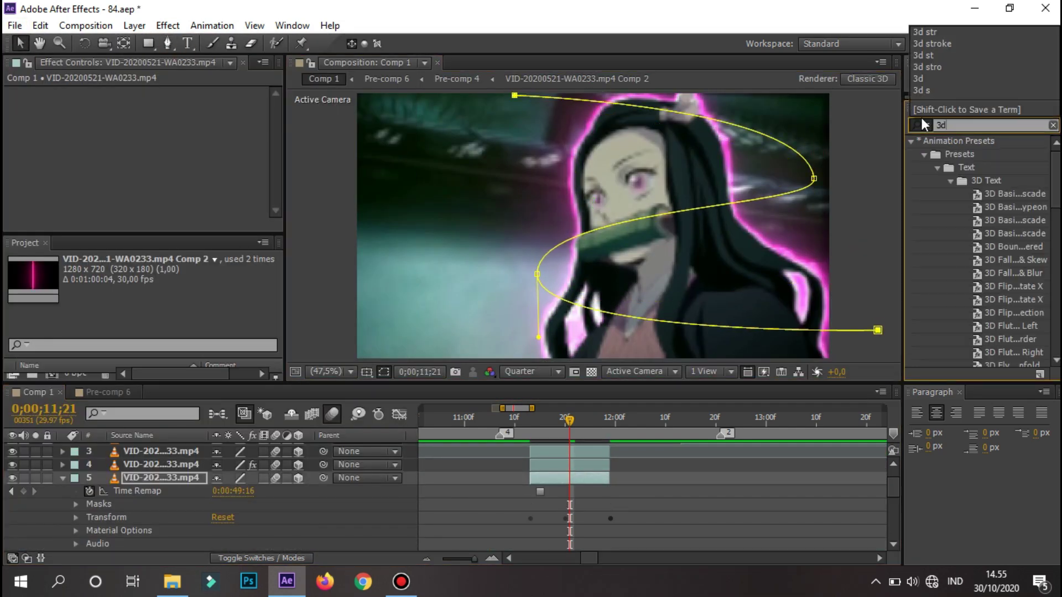
type("3d str")
double_click(963, 154)
left_click(654, 344)
left_click(599, 480)
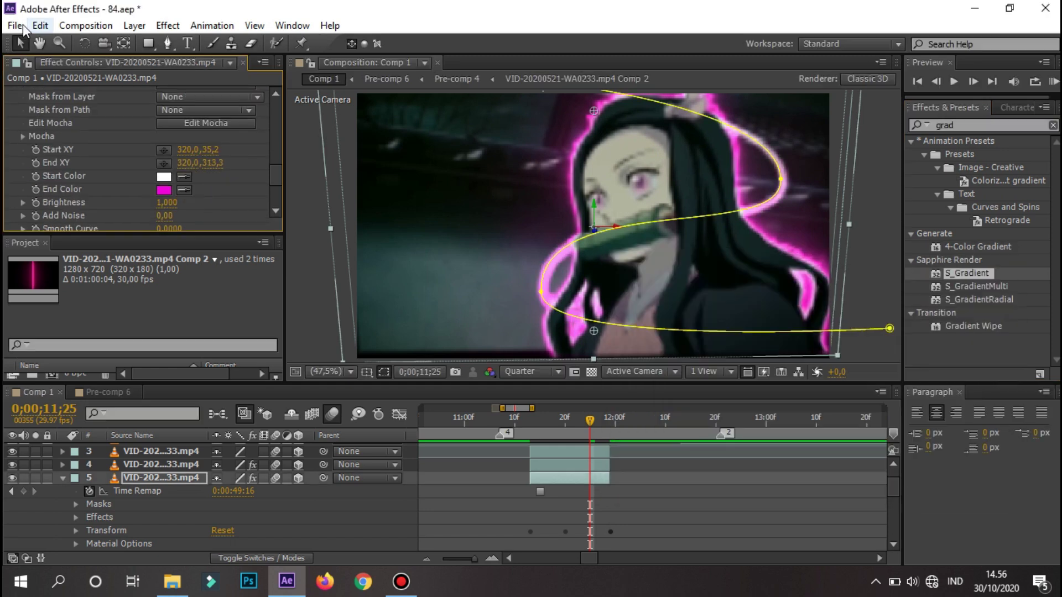
type("glow")
Add Glow to the 3D Stroke layer and duplicate the glowing stroke layer.
double_click(957, 332)
left_click(582, 453)
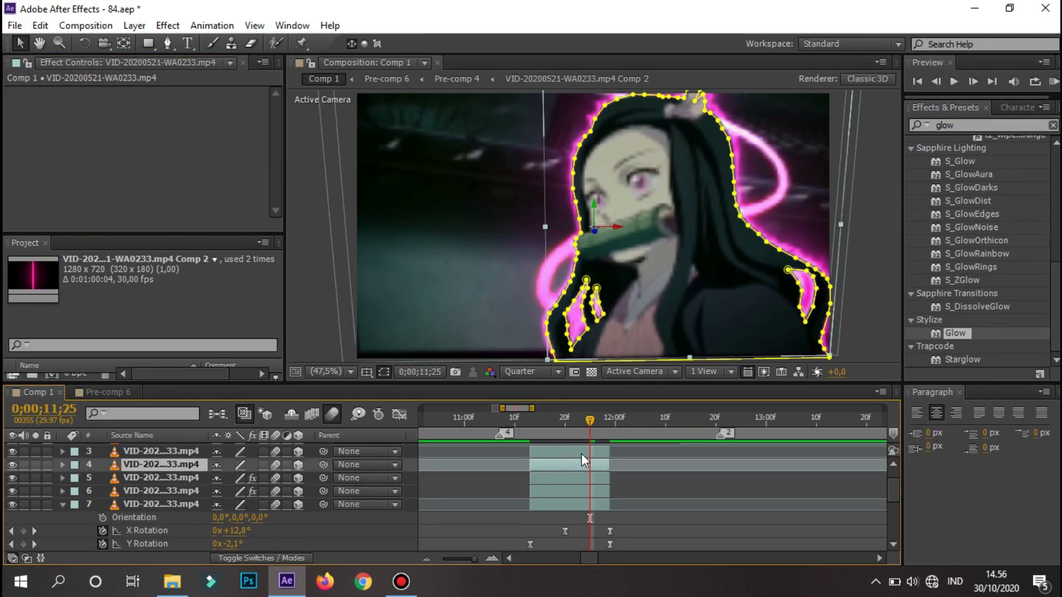
key("m")
key("u")
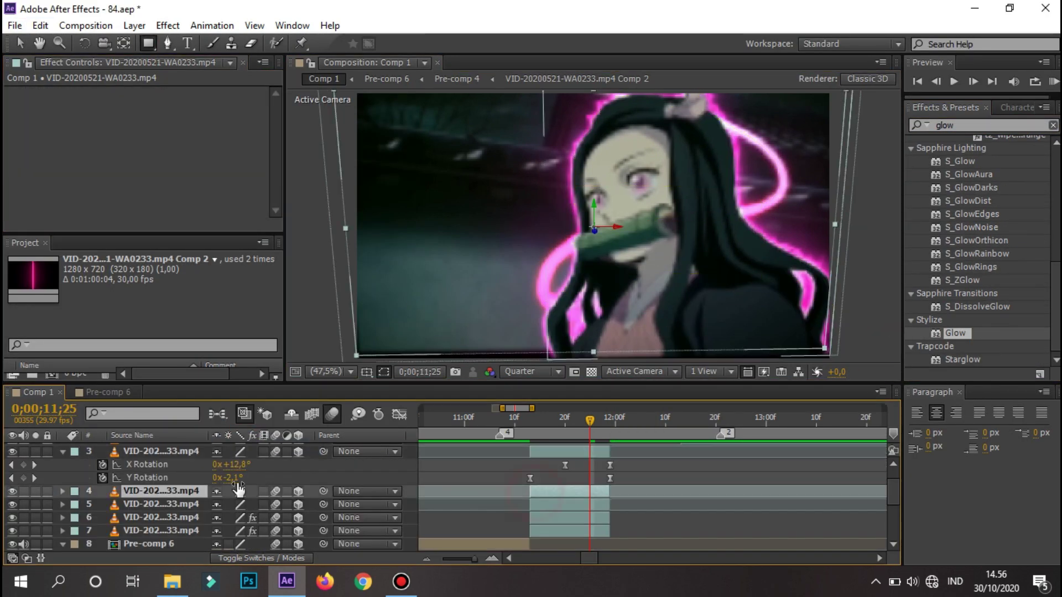
left_click(540, 481)
left_click(593, 518)
key("ctrl+d")
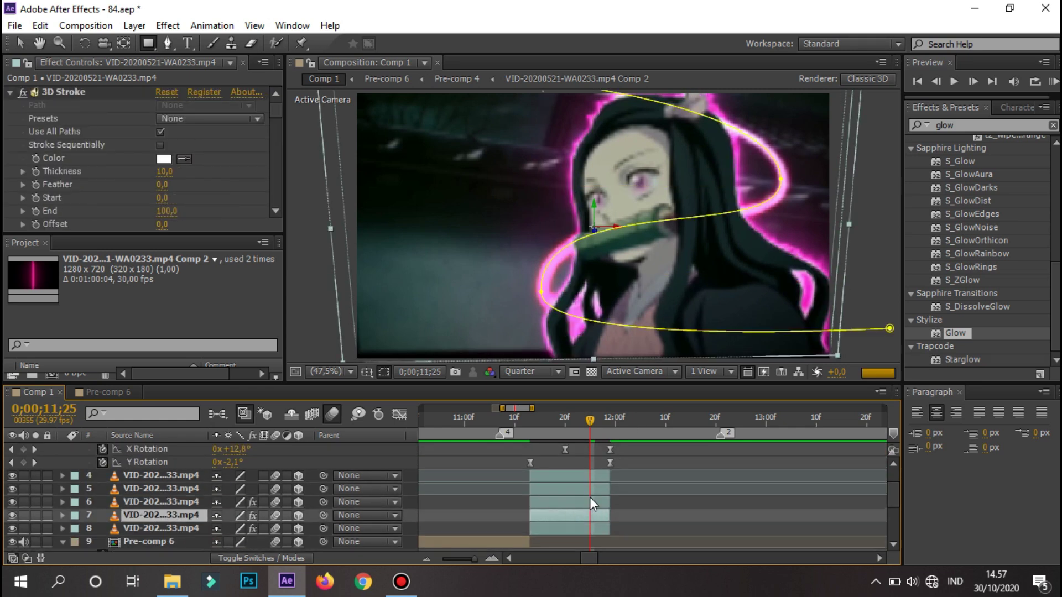
Preview the glowing spiral stroke ribbons animating around the girl.
scroll(188, 500, "up", 2)
left_click(596, 466)
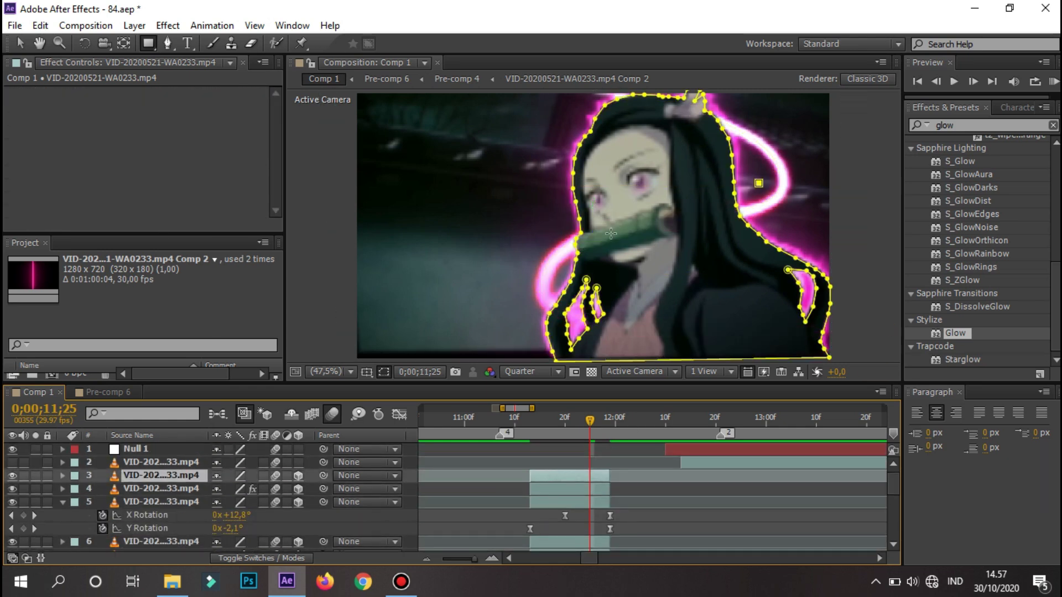
key("m")
left_click(243, 424)
left_click(592, 483)
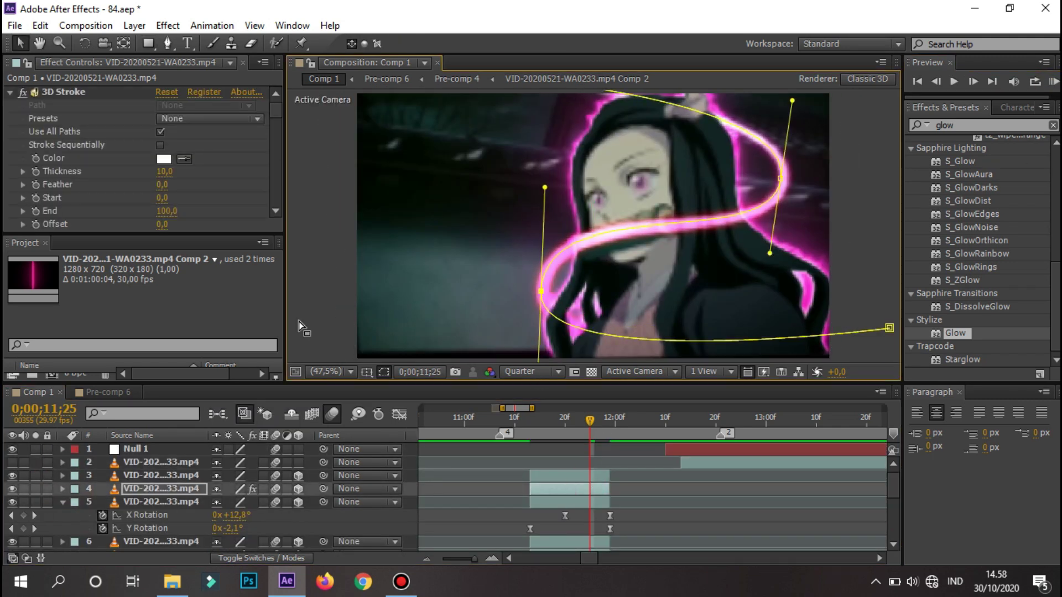
key("space")
Inside Pre-comp 6, select the pink sparkle particle layer and preview it.
scroll(548, 499, "down", 3)
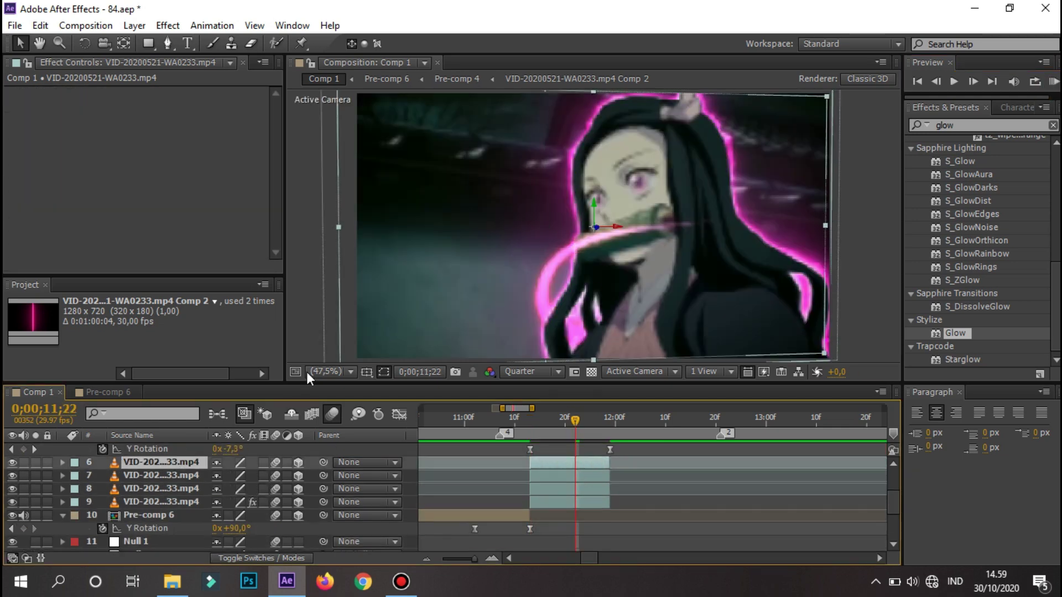
double_click(655, 507)
left_click(673, 532)
left_click(655, 515)
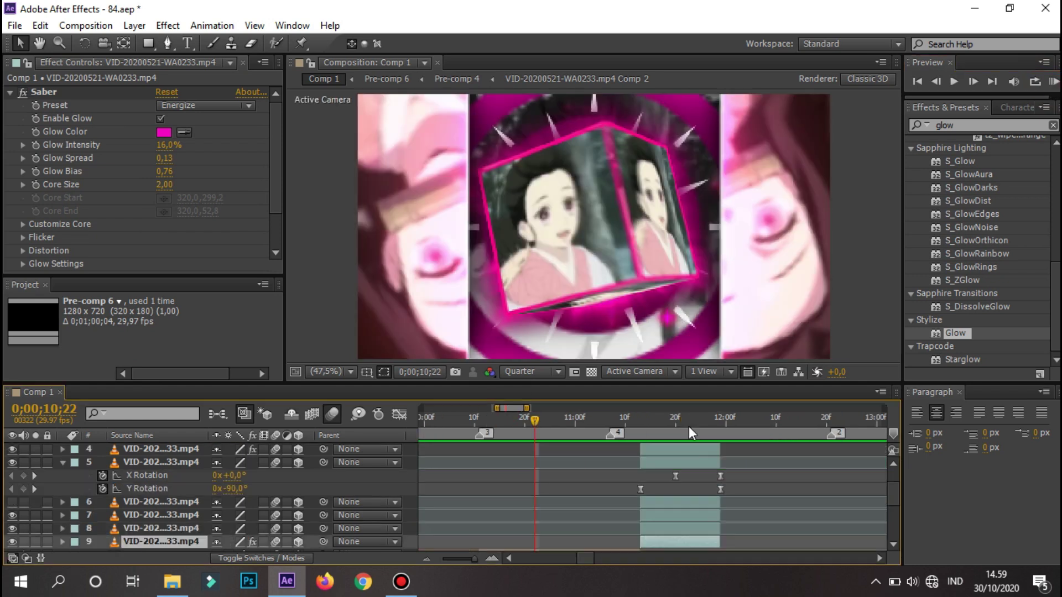
left_click(702, 502)
left_click(1054, 82)
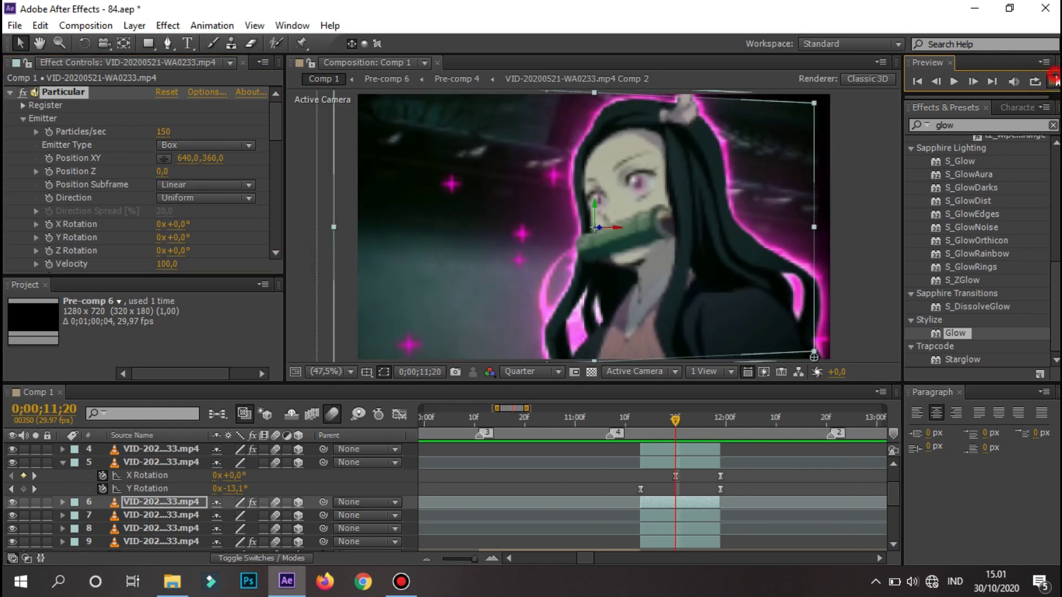
Draw a star shape over the girl's face with the Star tool.
key("ctrl+s")
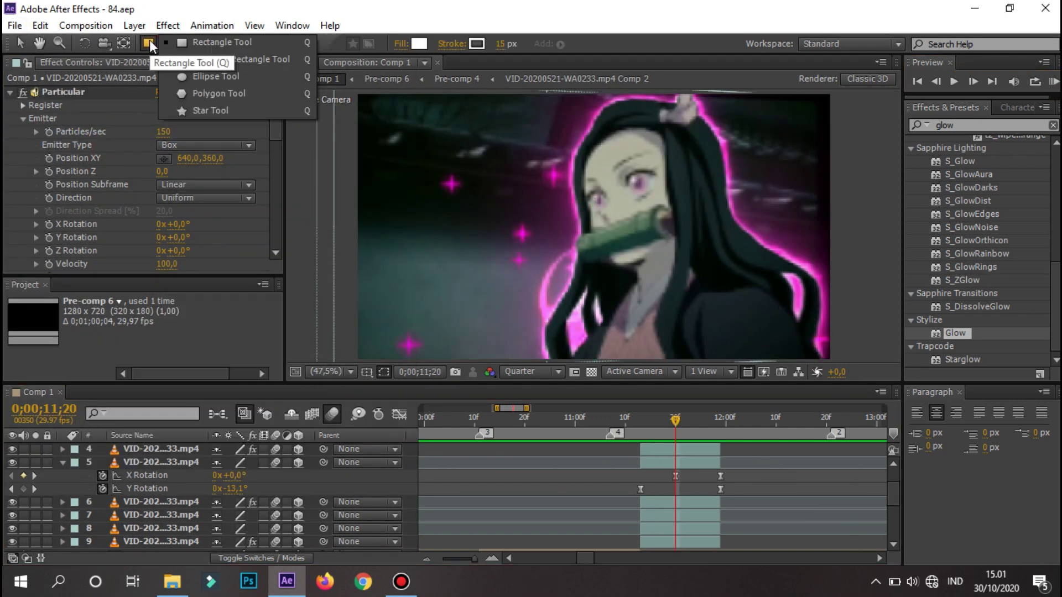
left_click_drag(148, 43, 238, 109)
left_click_drag(594, 226, 595, 153)
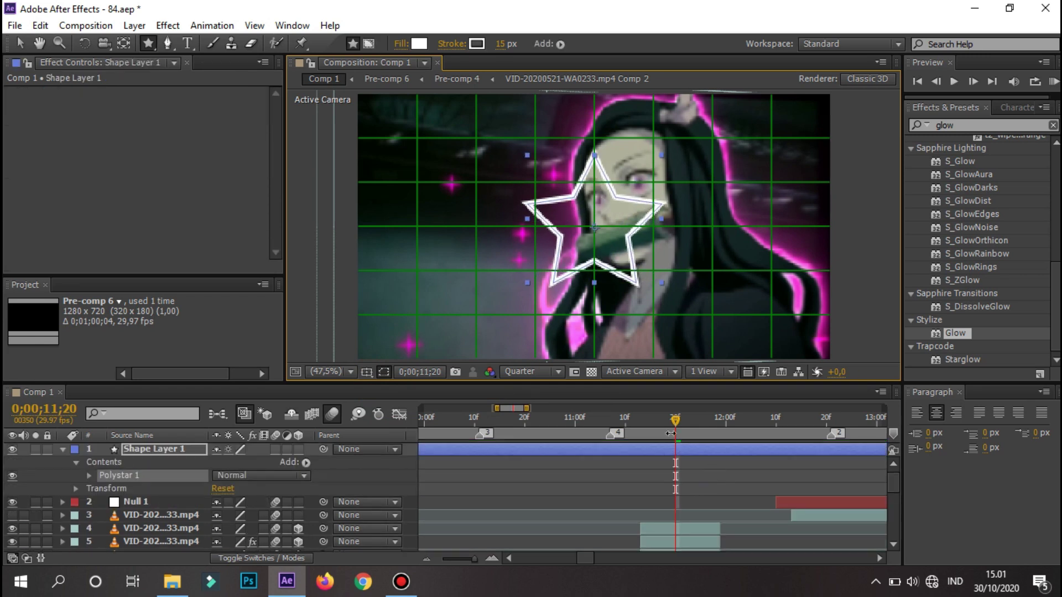
left_click(940, 125)
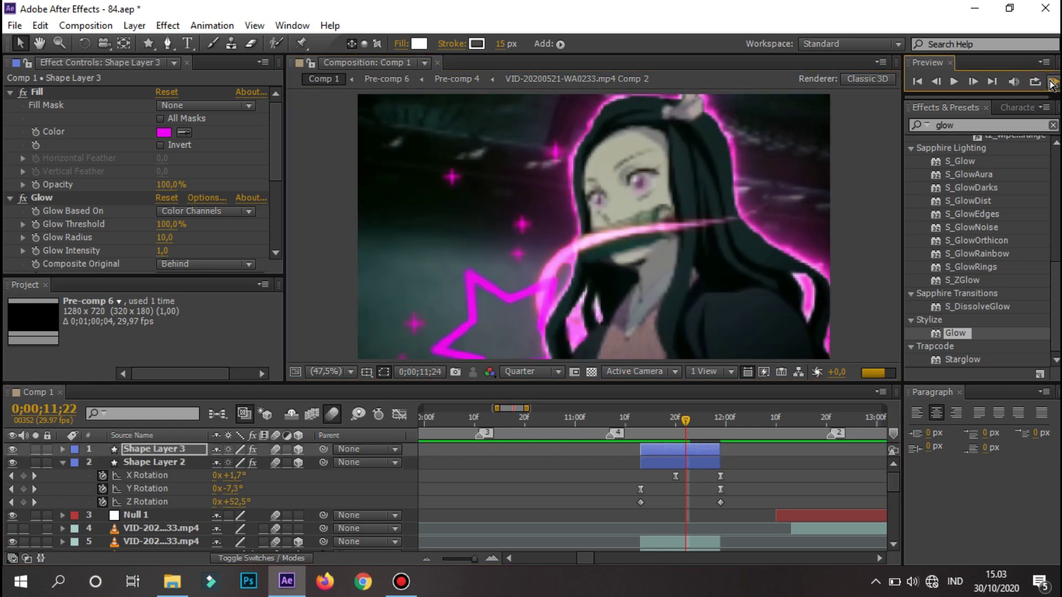
Push the star shape back to depth -100 and return the time to 11;19.
key("p")
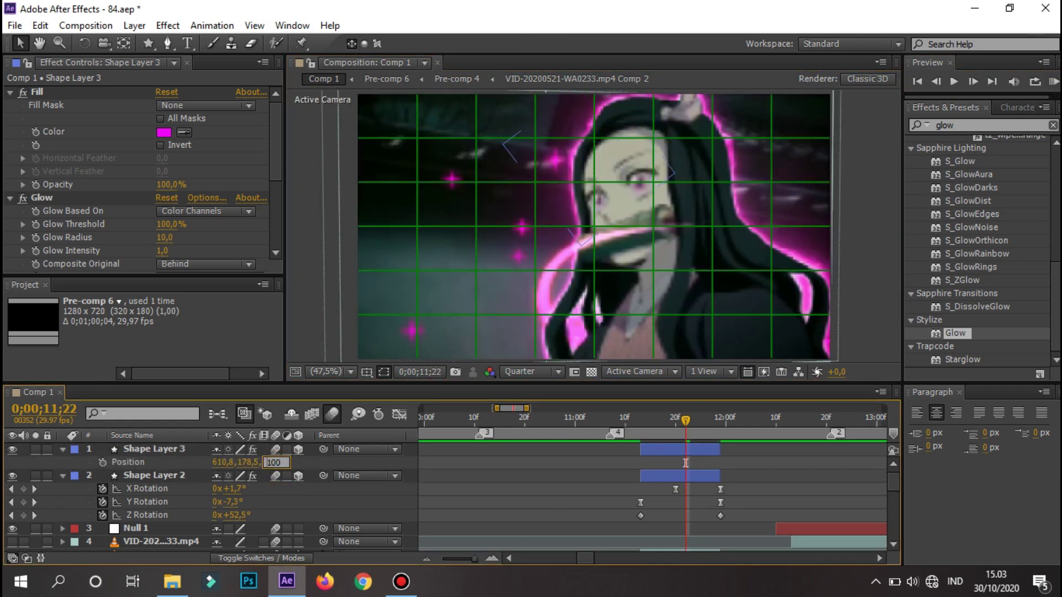
key("Return")
left_click(612, 475)
key("p")
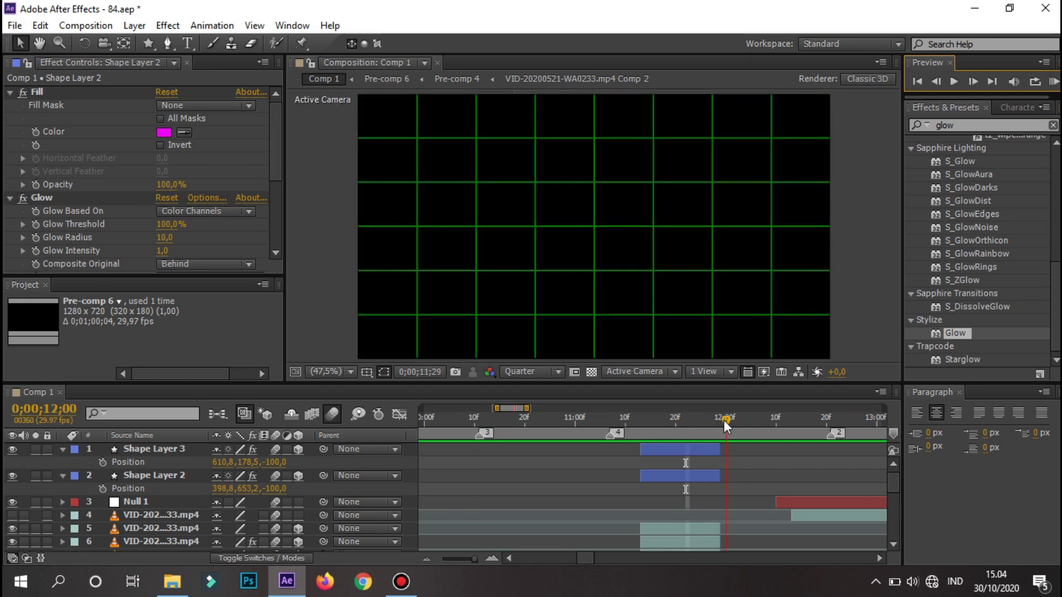
left_click_drag(723, 420, 670, 420)
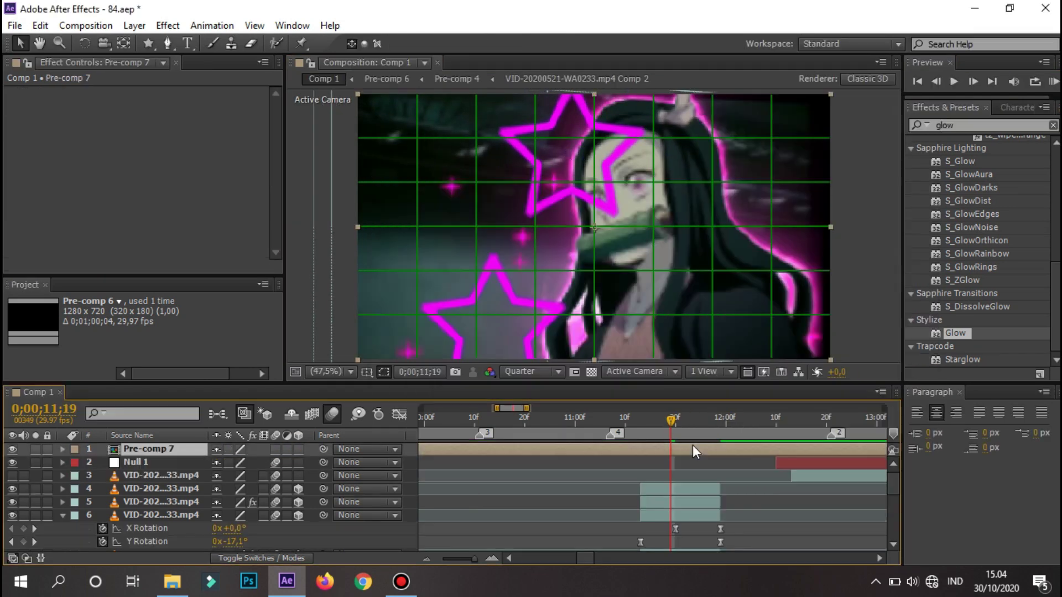
Inspect the star shapes inside Pre-comp 7, close it, and preview the overlay.
left_click(1053, 82)
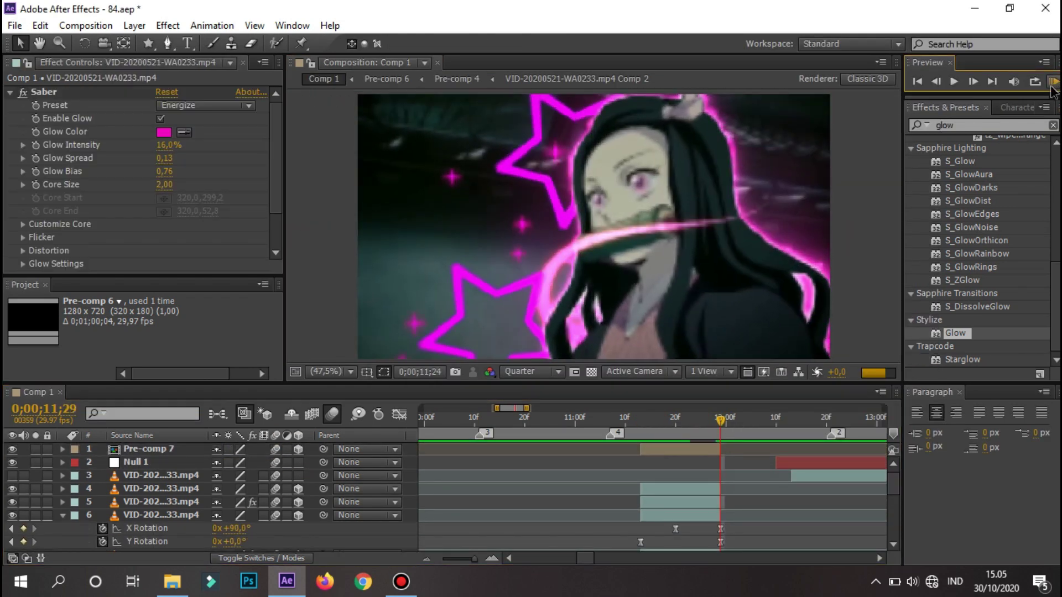
double_click(698, 449)
left_click(14, 25)
left_click(30, 107)
left_click(1052, 81)
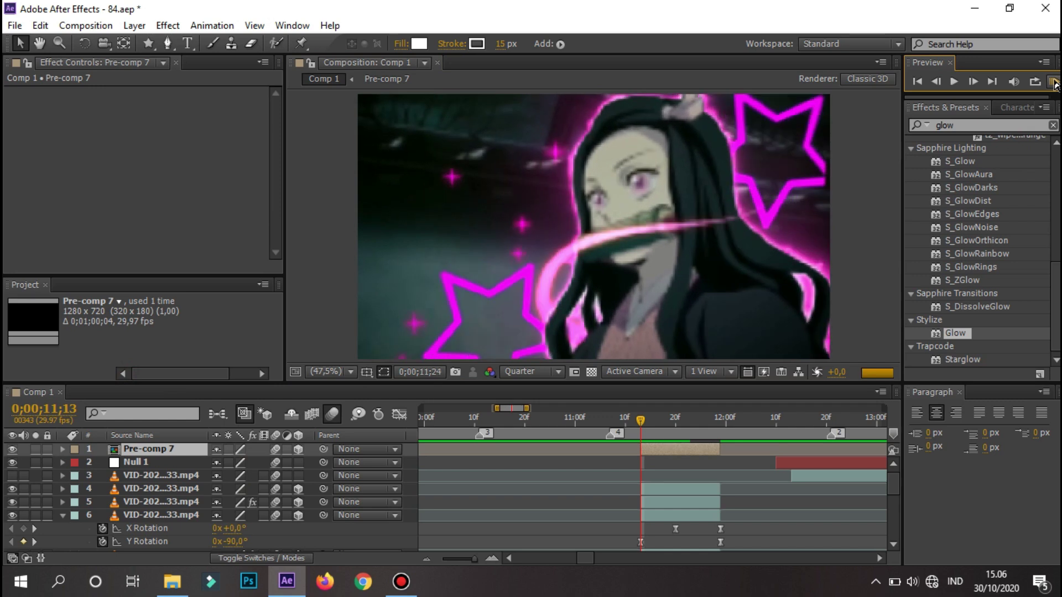
key("ctrl+z")
scroll(671, 433, "up", 5)
left_click(1053, 81)
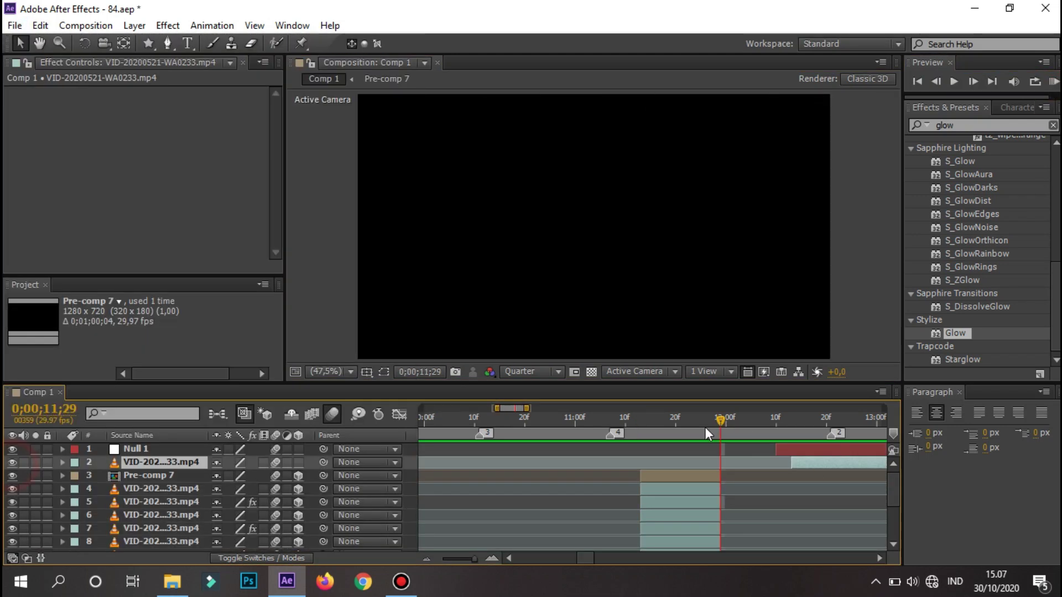
Enable Time Remapping on the next video clip.
left_click(845, 465)
left_click_drag(529, 409, 885, 409)
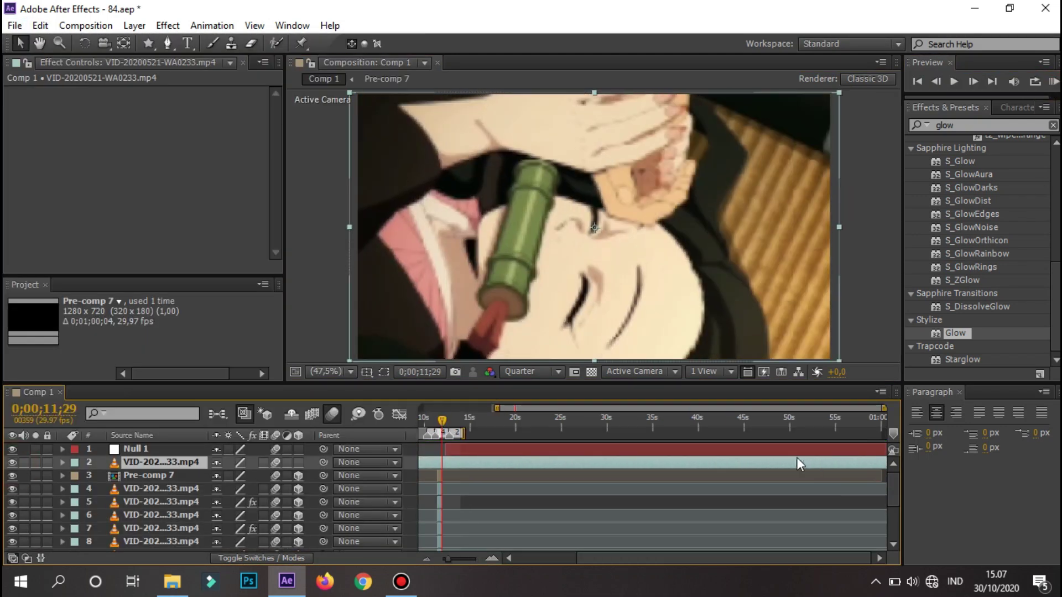
right_click(682, 466)
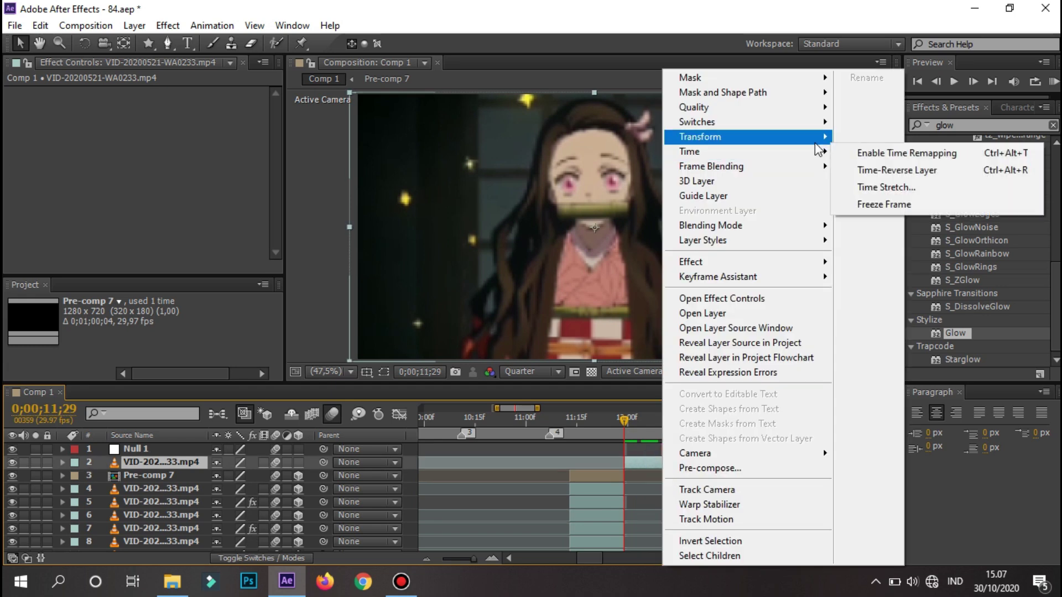
left_click(885, 152)
left_click(1054, 82)
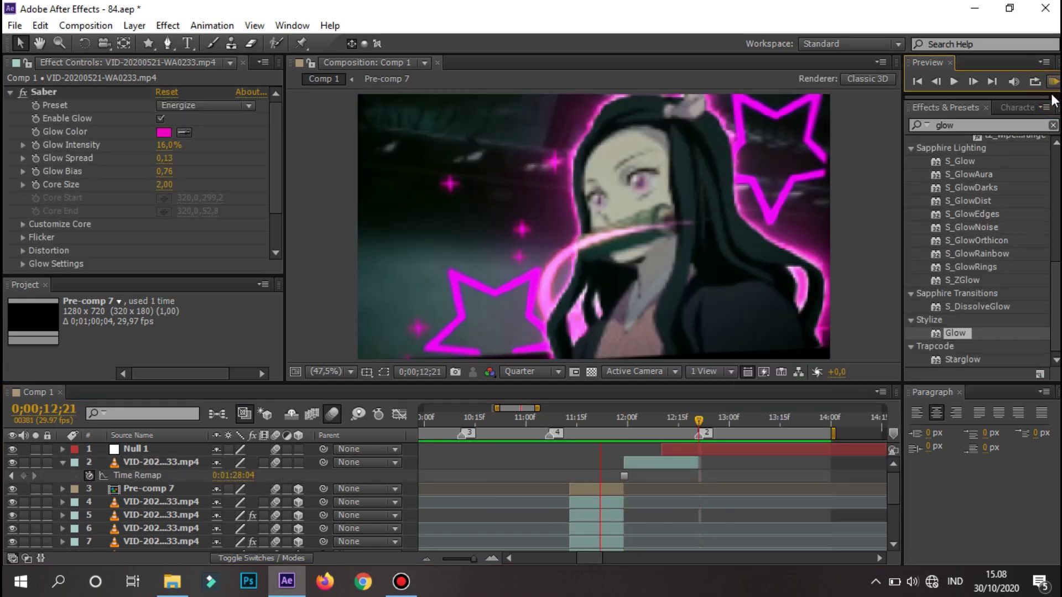
left_click(666, 456)
Duplicate the clip and parent it to Null 1 at 12;01.
key("ctrl+d")
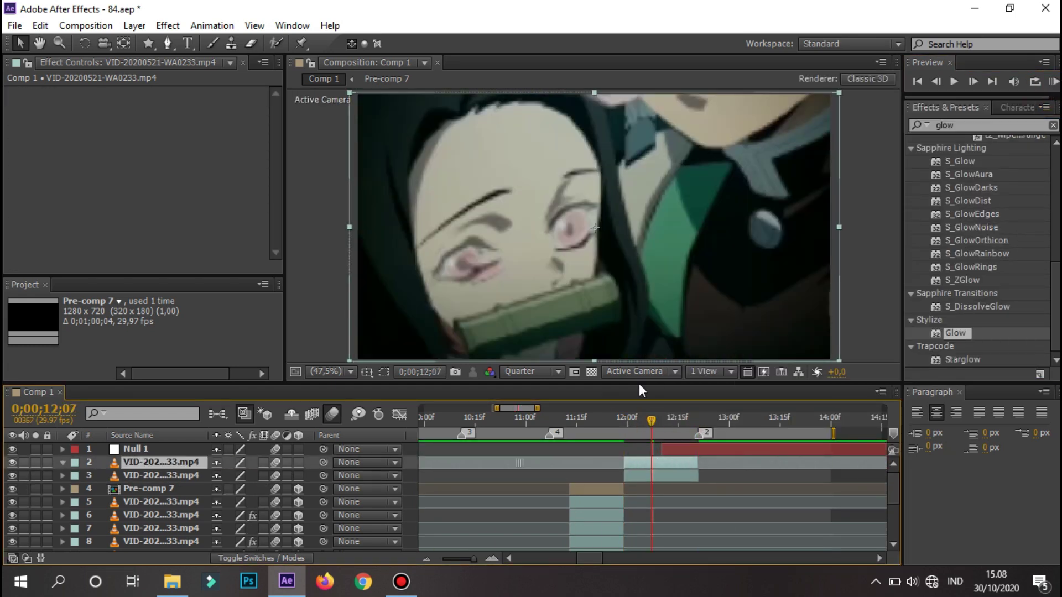
left_click(1053, 82)
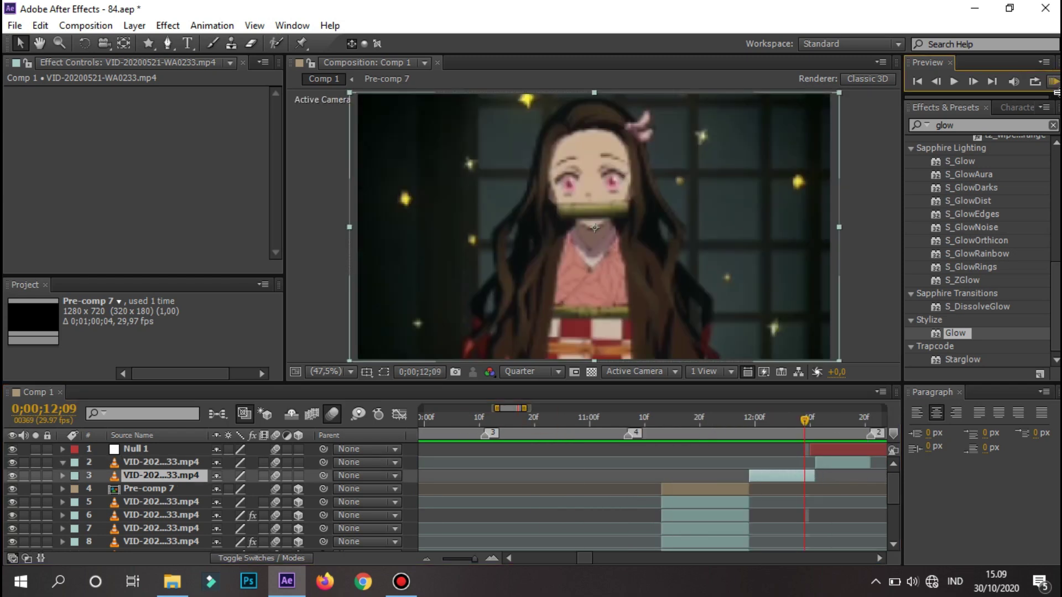
left_click_drag(867, 423, 758, 420)
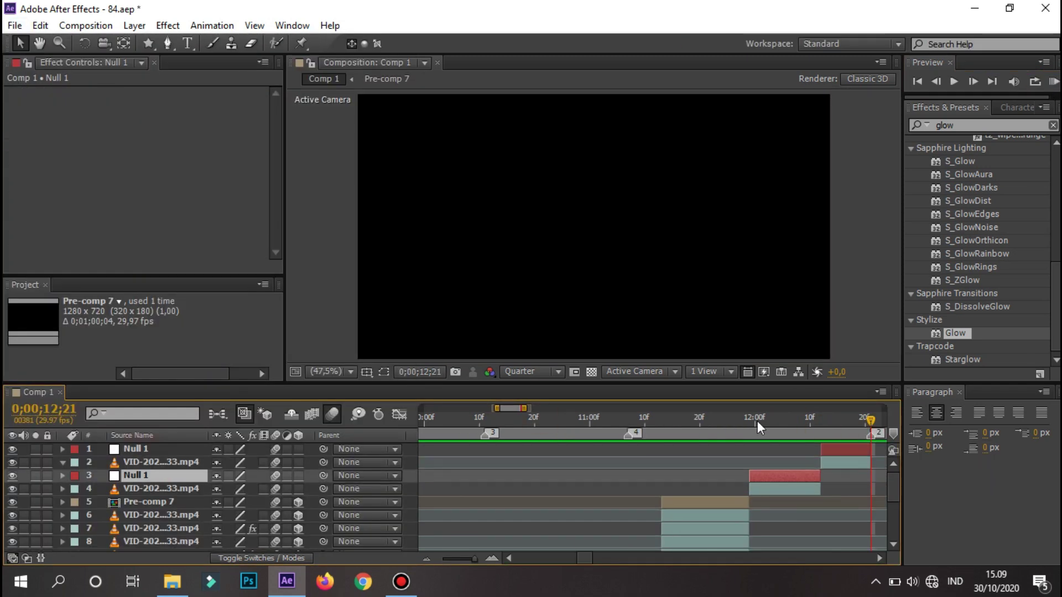
left_click(335, 466)
Keyframe the clip's X Rotation at -90°, delete the extra Null 1, and preview.
left_click(160, 502)
key("p")
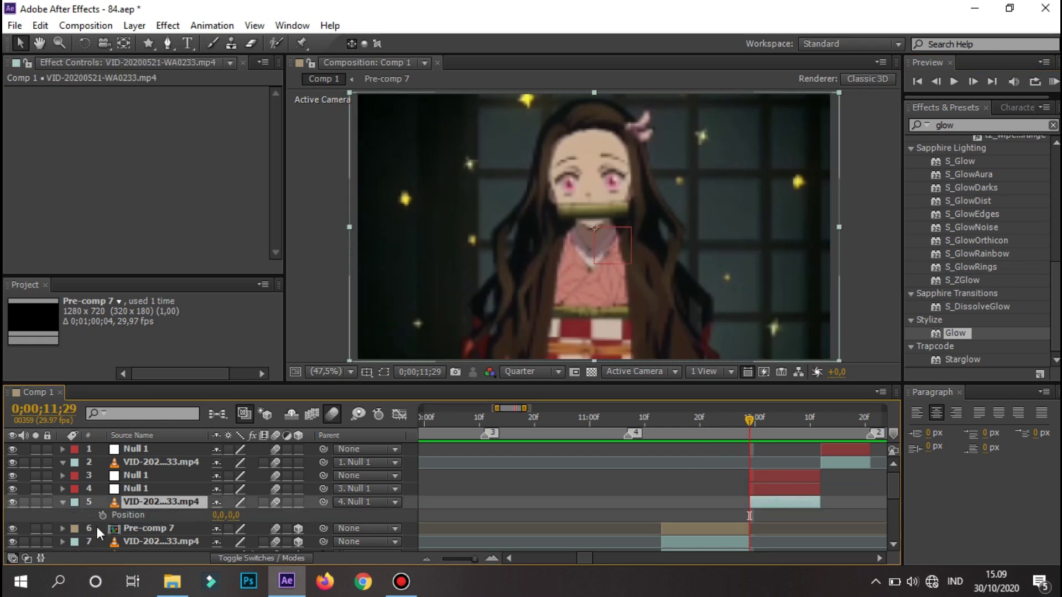
left_click(103, 528)
scroll(116, 533, "down", 3)
left_click(821, 489)
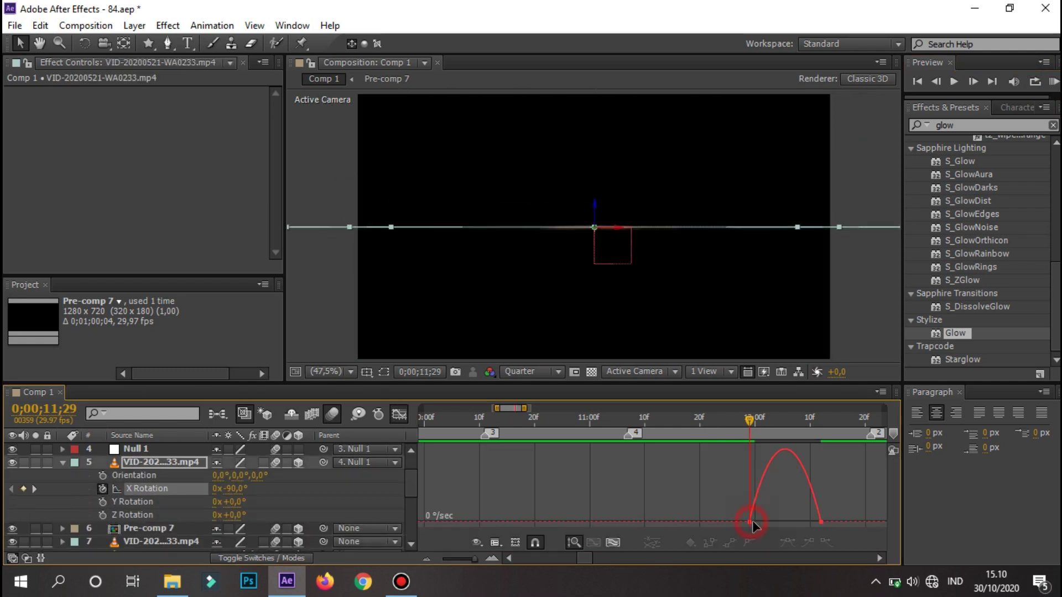
left_click(1053, 82)
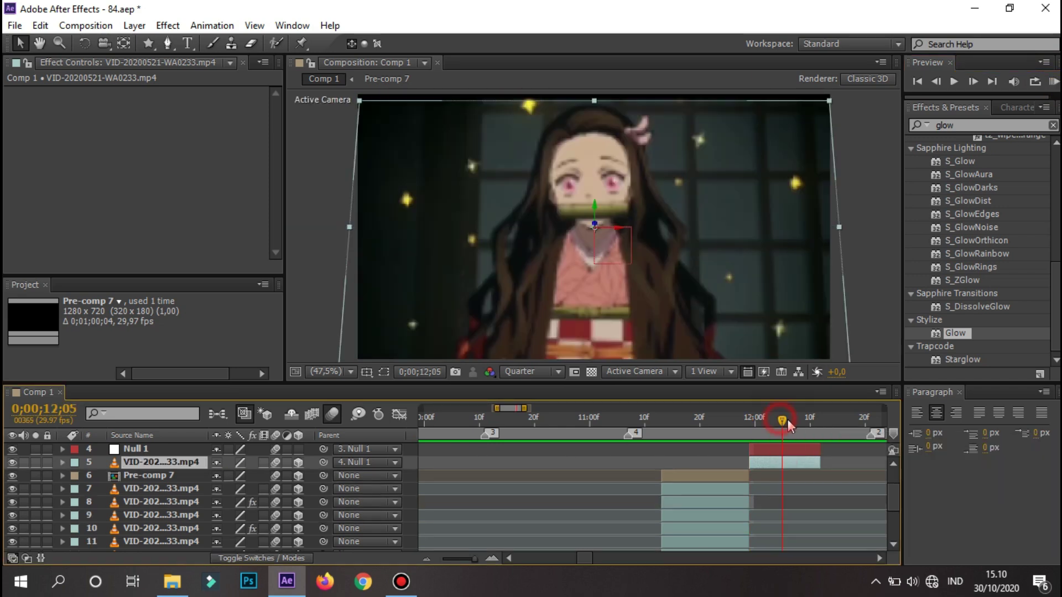
left_click(757, 476)
key("Delete")
left_click(1053, 81)
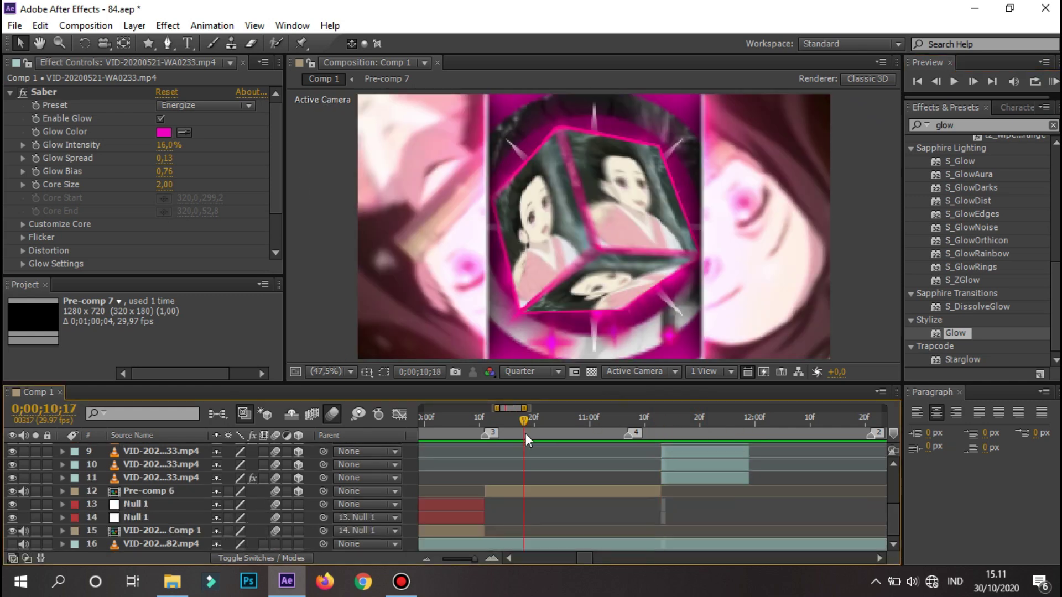
Adjust Pre-comp 6's Y Rotation keyframes at 11;13 and save the project.
left_click(215, 393)
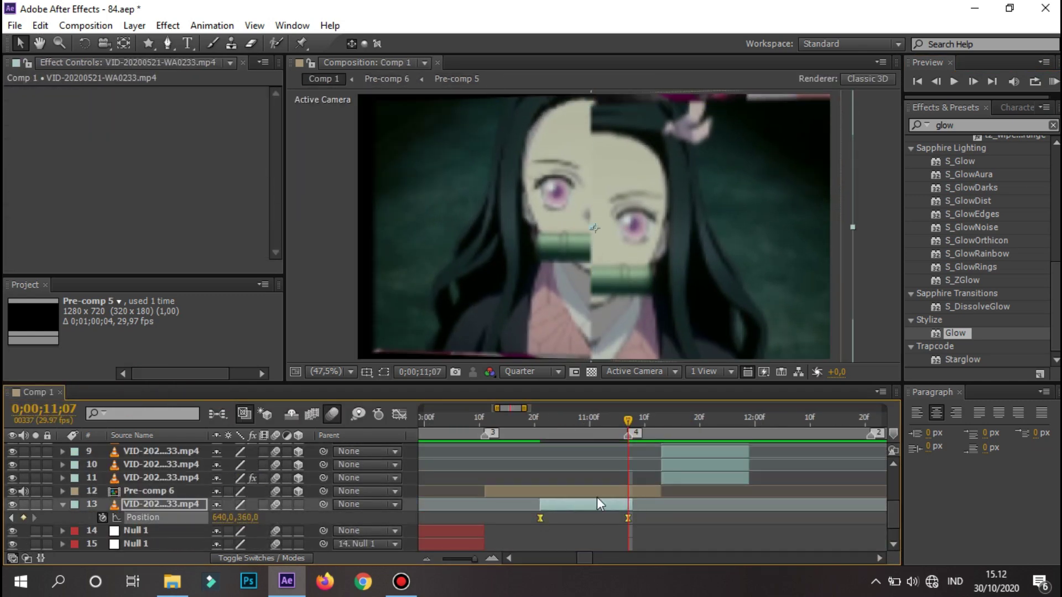
left_click(611, 491)
key("u")
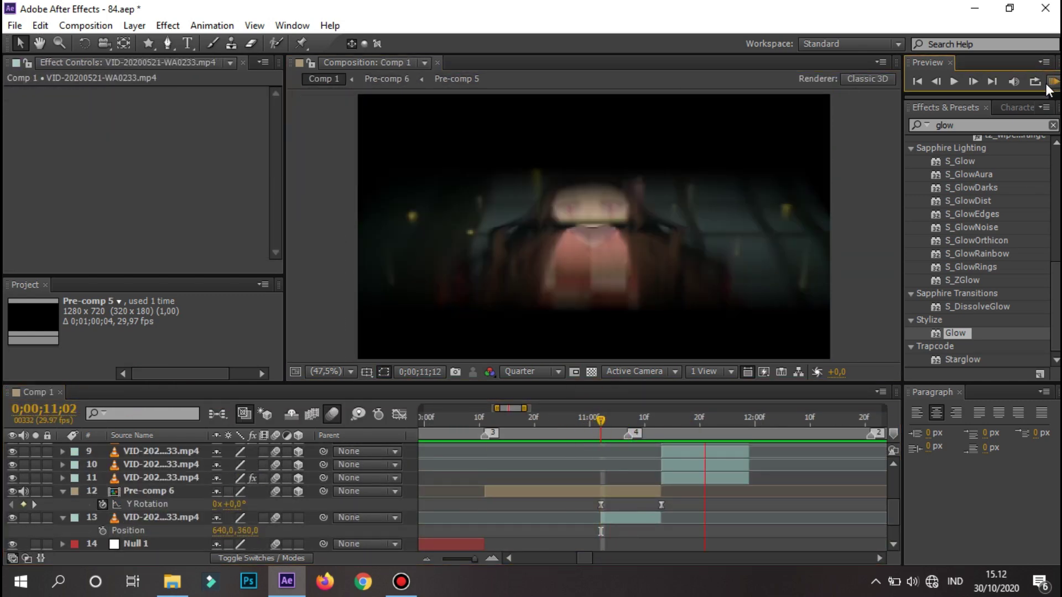
left_click_drag(635, 417, 661, 419)
key("ctrl+s")
Adjust the S_DropShadow Shift X value on a clip layer.
left_click(662, 451)
scroll(710, 479, "up", 1)
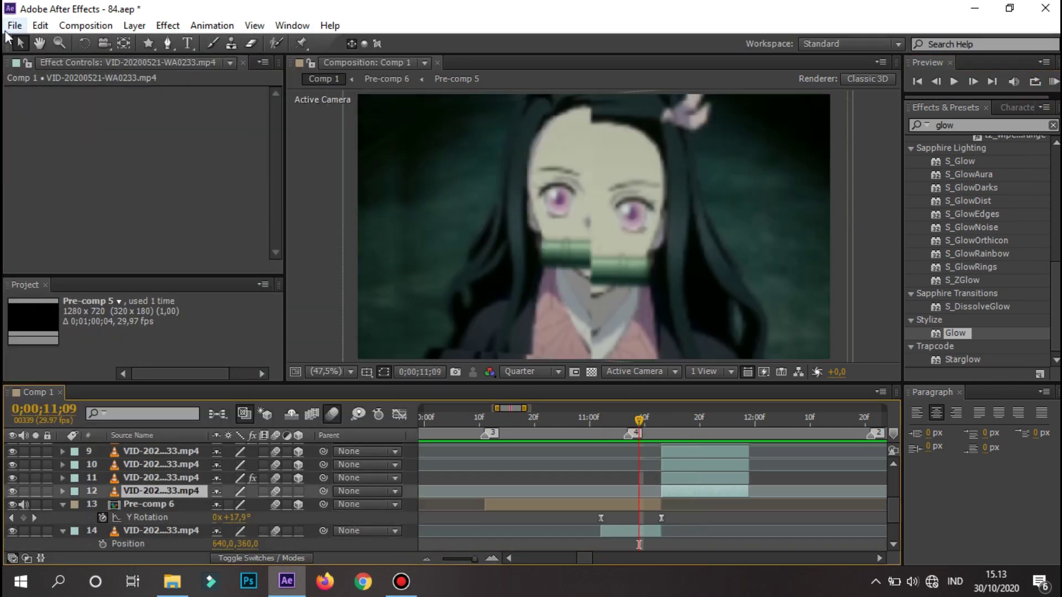
left_click(718, 469)
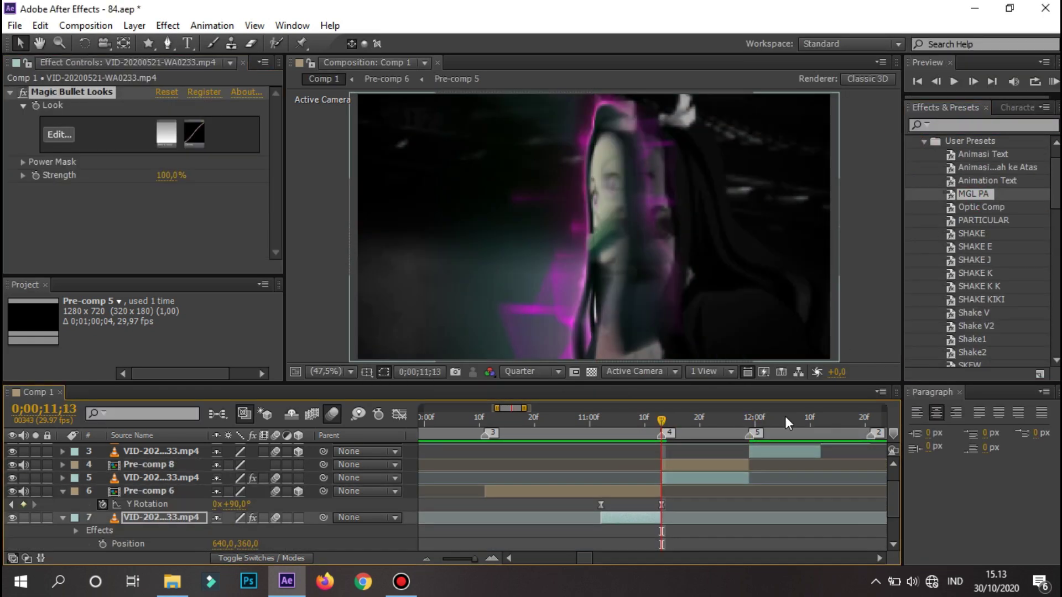
left_click(166, 238)
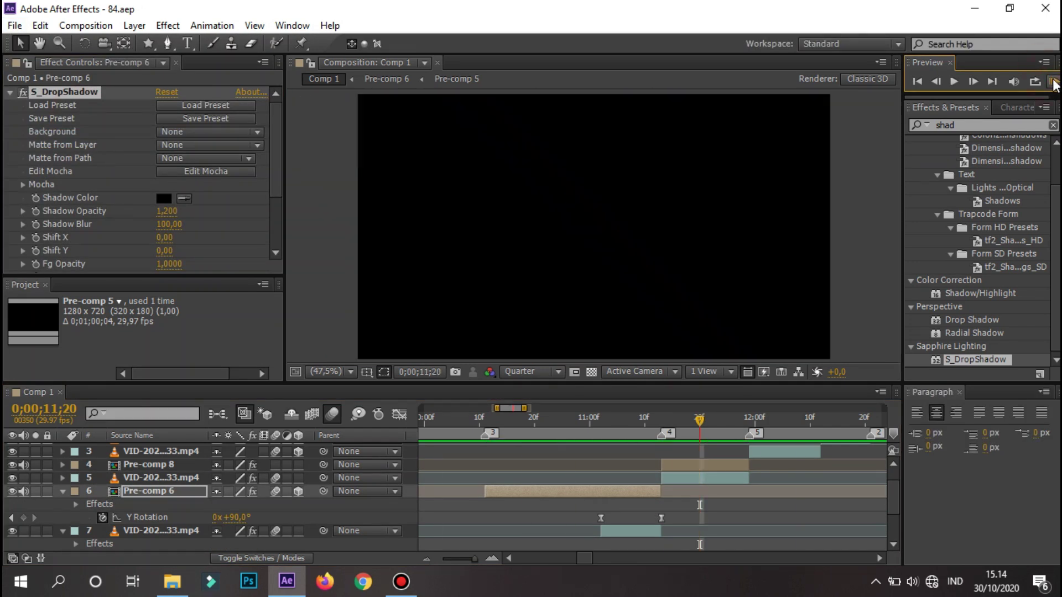
left_click(755, 420)
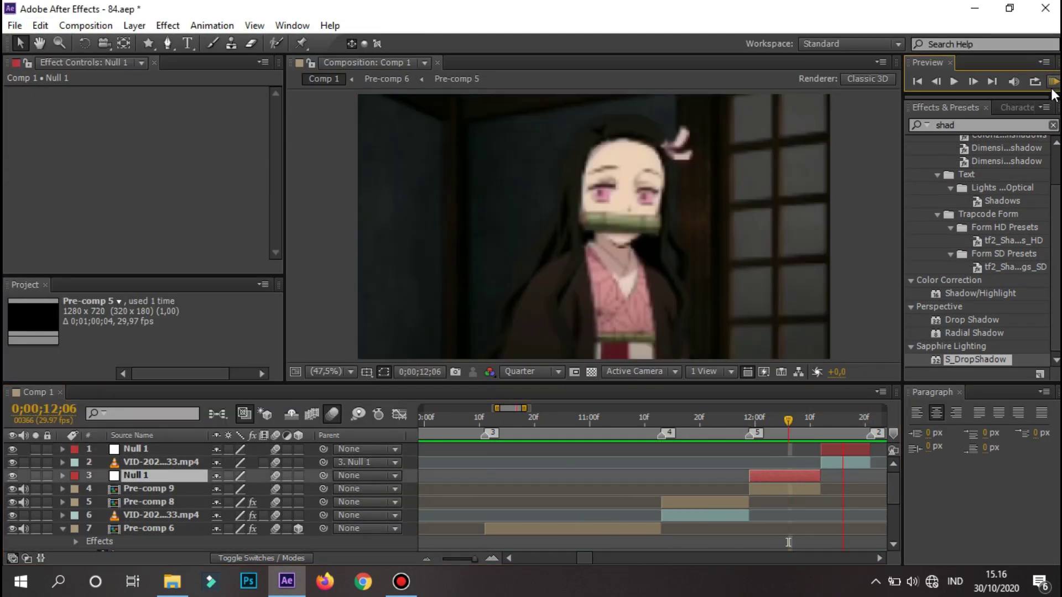
Set the null's Scale keyframes (about 500% to 100%) and steepen their easing in the speed graph.
key("Return")
left_click(399, 415)
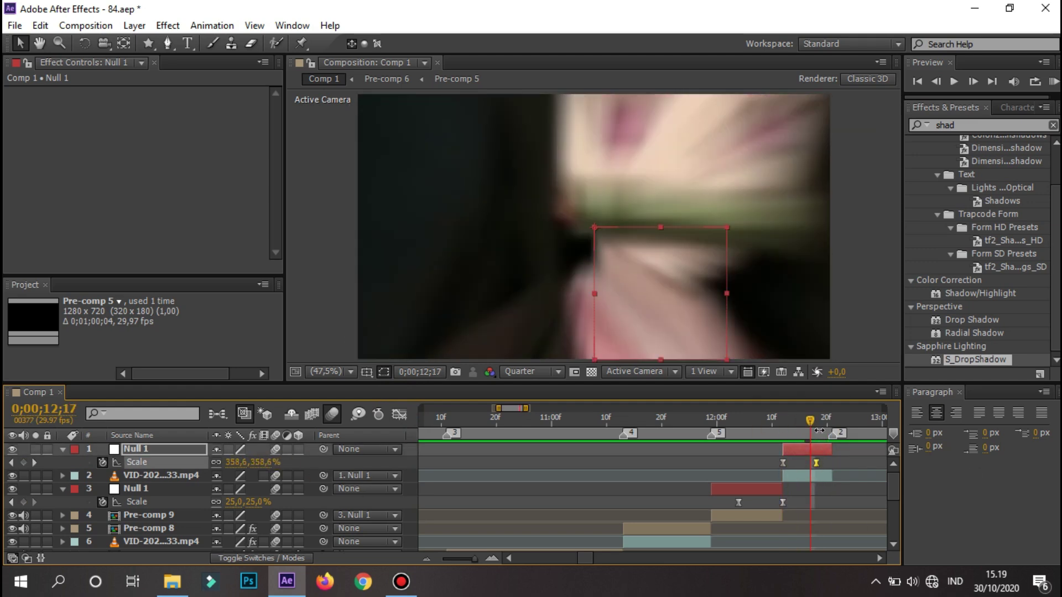
left_click(785, 422)
left_click(805, 421)
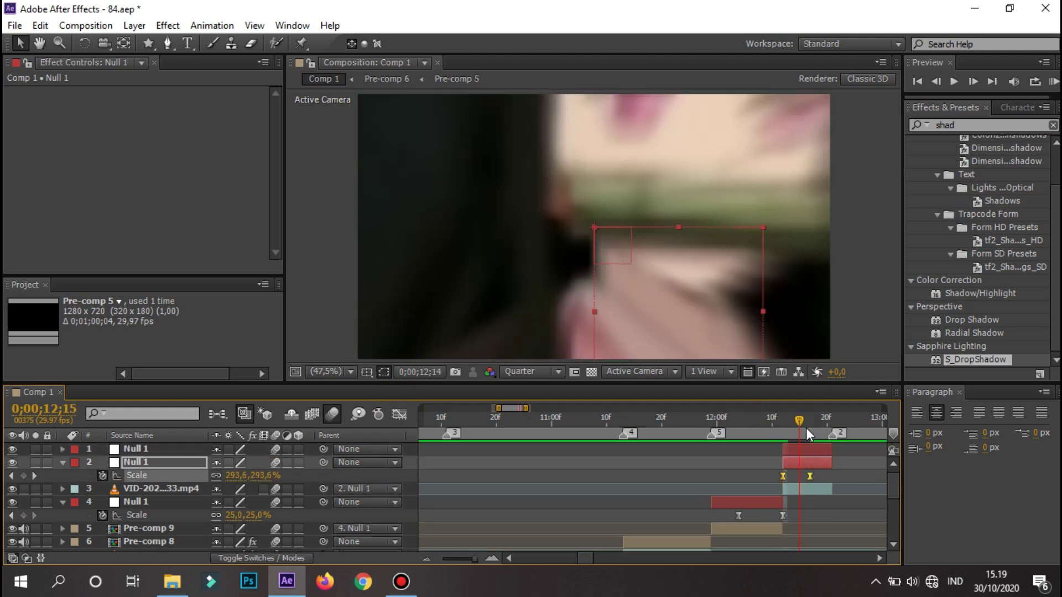
left_click(399, 414)
left_click(476, 542)
left_click(569, 462)
left_click(781, 450)
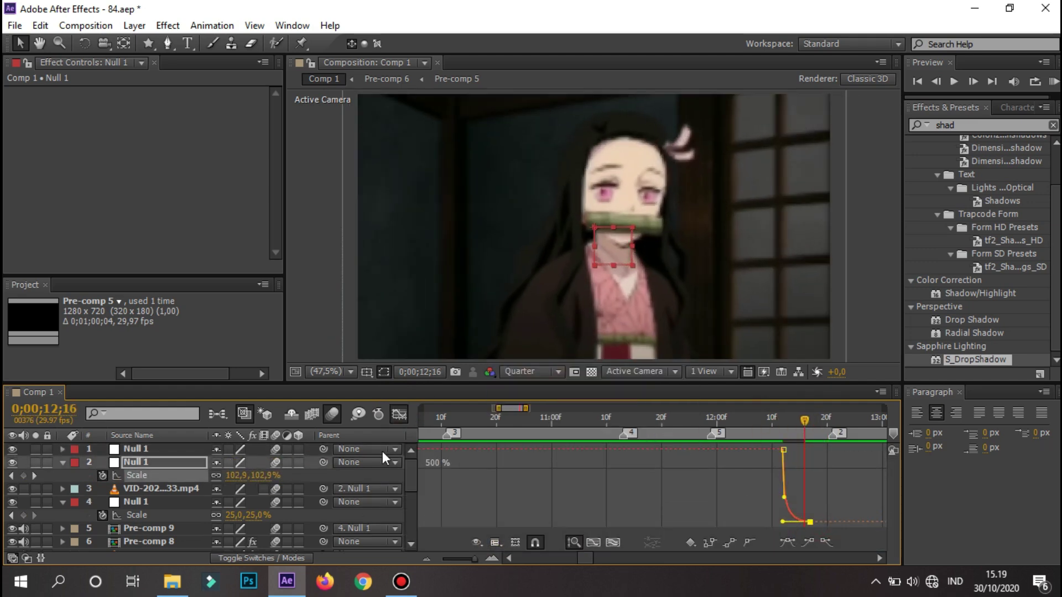
left_click(399, 414)
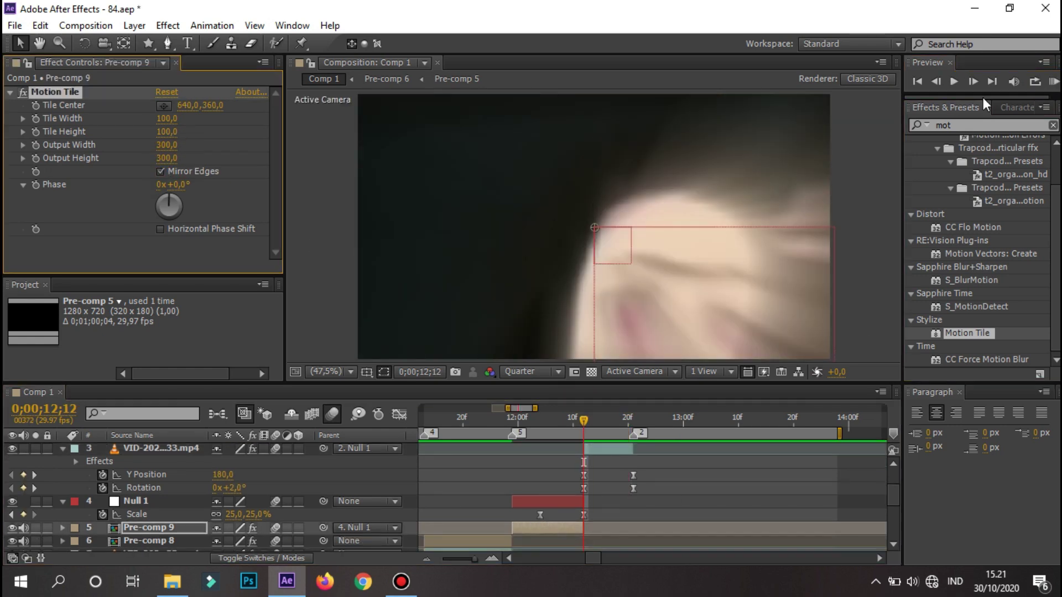
Preview the zoom punch-in and check Pre-comp 9's Motion Tile at 12;01.
left_click(1053, 82)
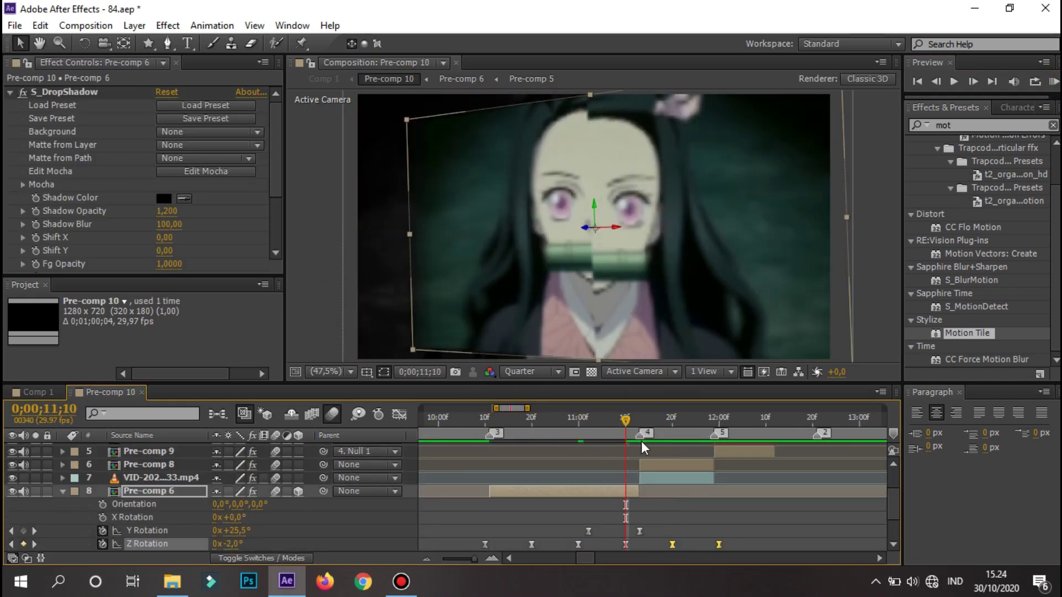
left_click(719, 452)
left_click(722, 420)
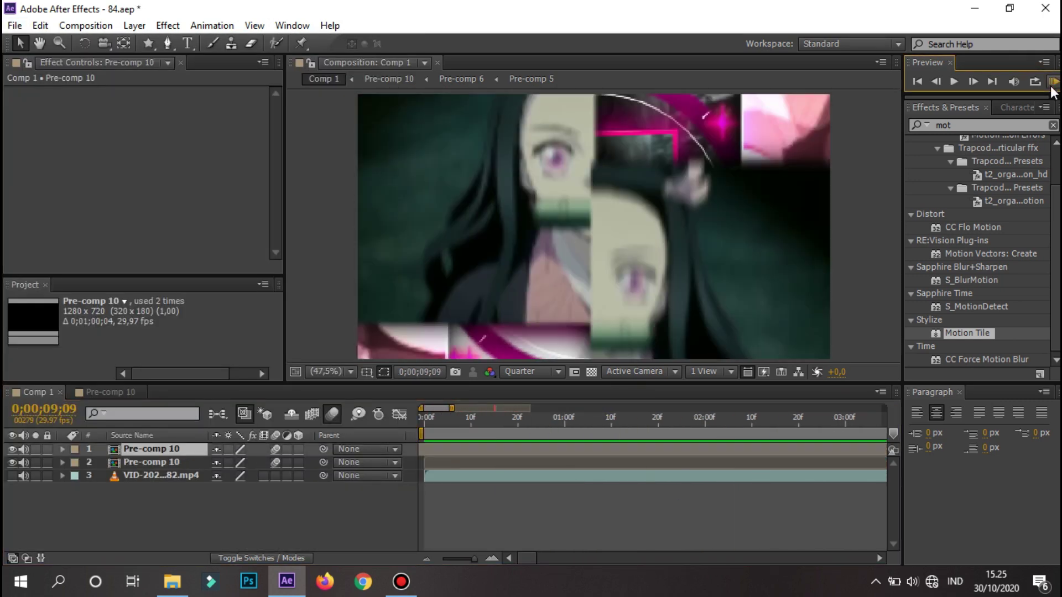
Delete the duplicate Pre-comp 10, keyframe a -2° Rotation sway, and preview.
left_click(1051, 88)
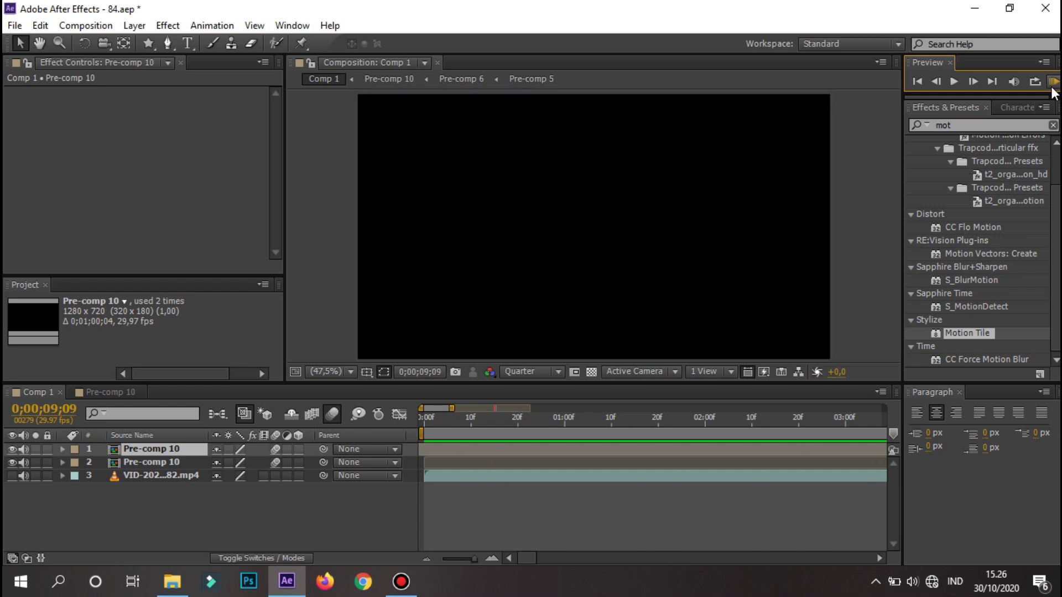
key("Delete")
left_click_drag(437, 408, 516, 408)
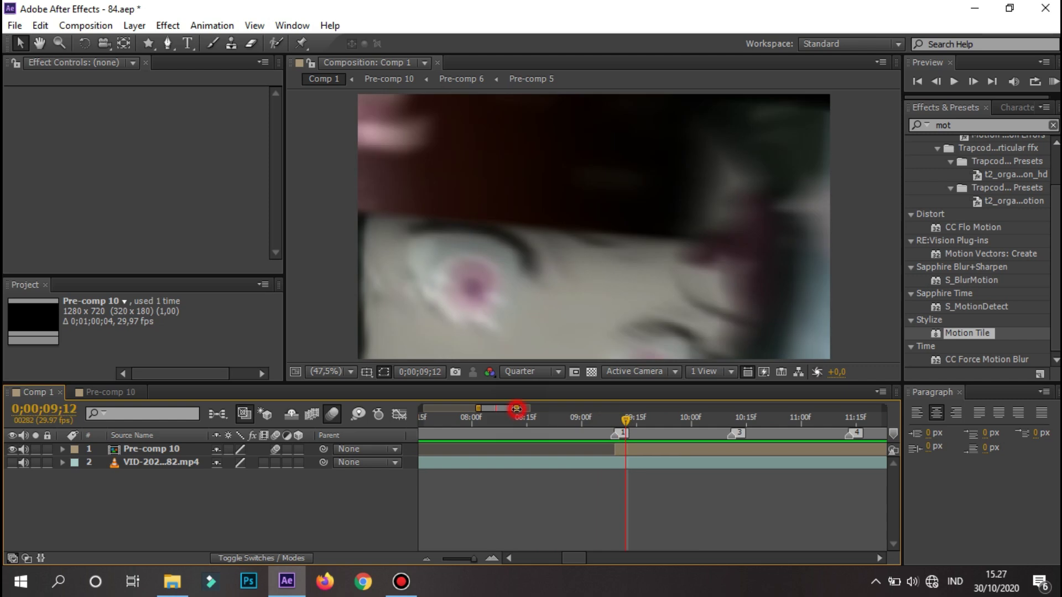
left_click(161, 449)
key("r")
left_click(230, 462)
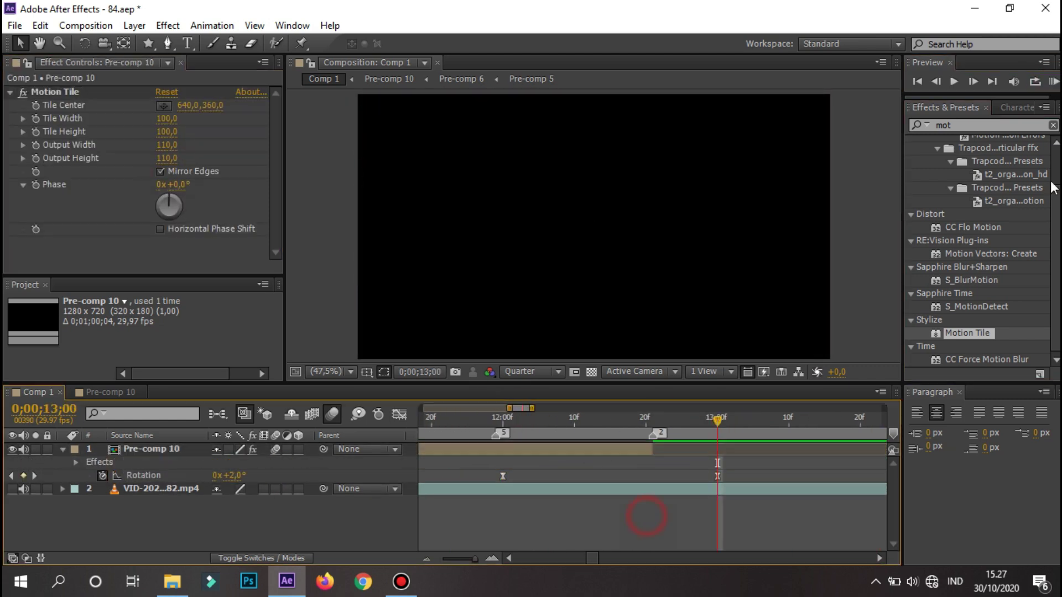
left_click(1053, 82)
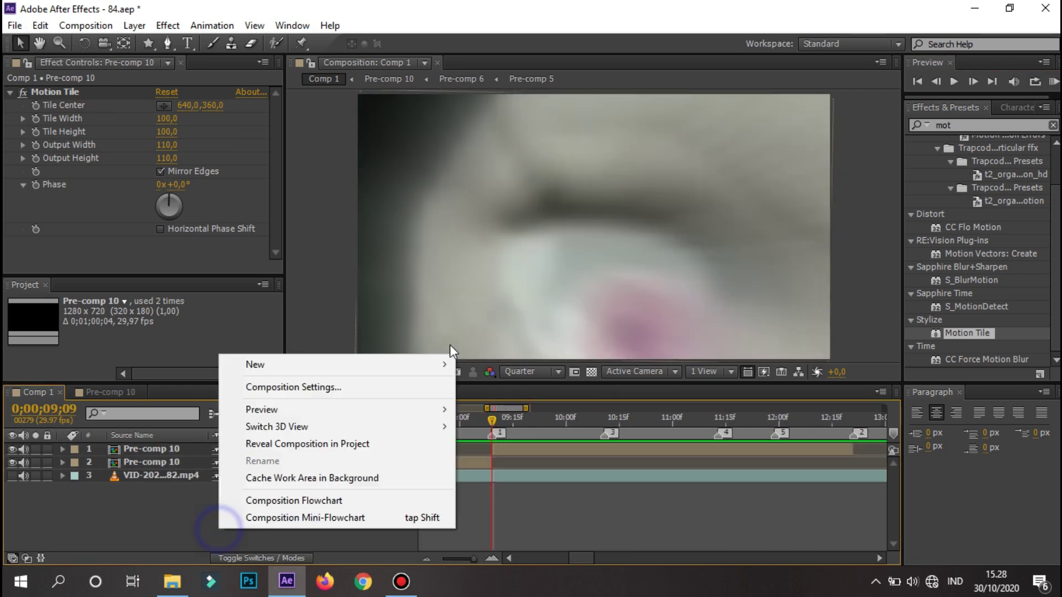
Add two adjustment layers and apply S_FilmDamage to the second, tweaking its grain amount.
left_click(486, 462)
key("ctrl+d")
triple_click(978, 125)
type("film")
left_click_drag(948, 247, 653, 466)
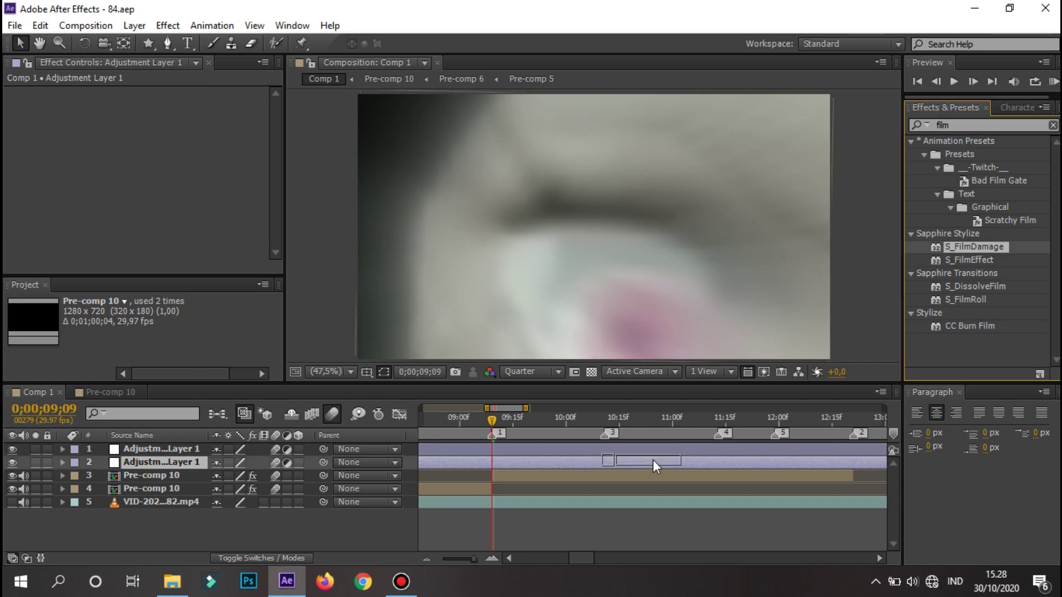
left_click(166, 186)
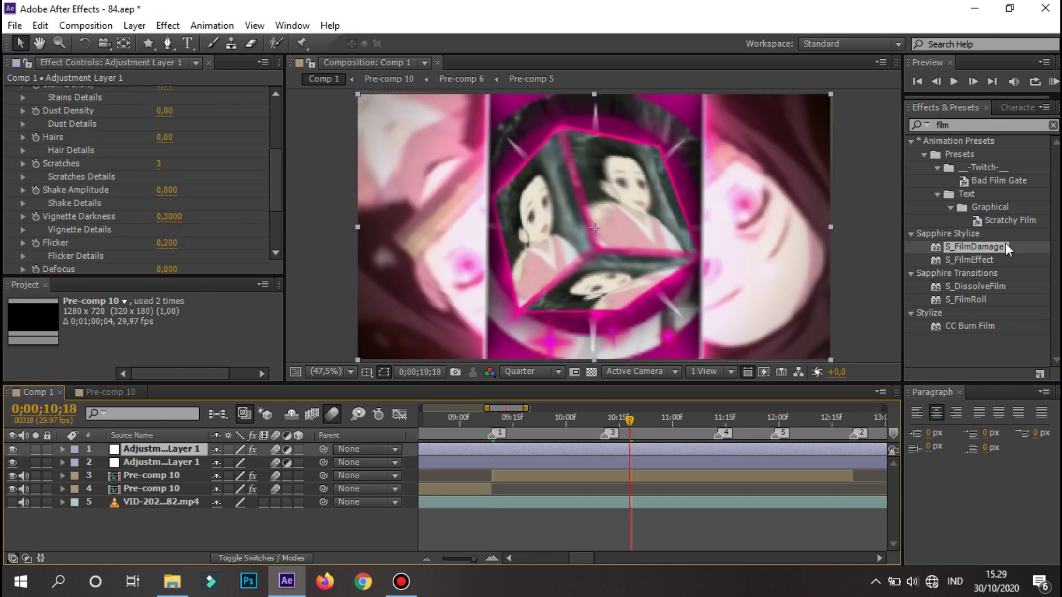